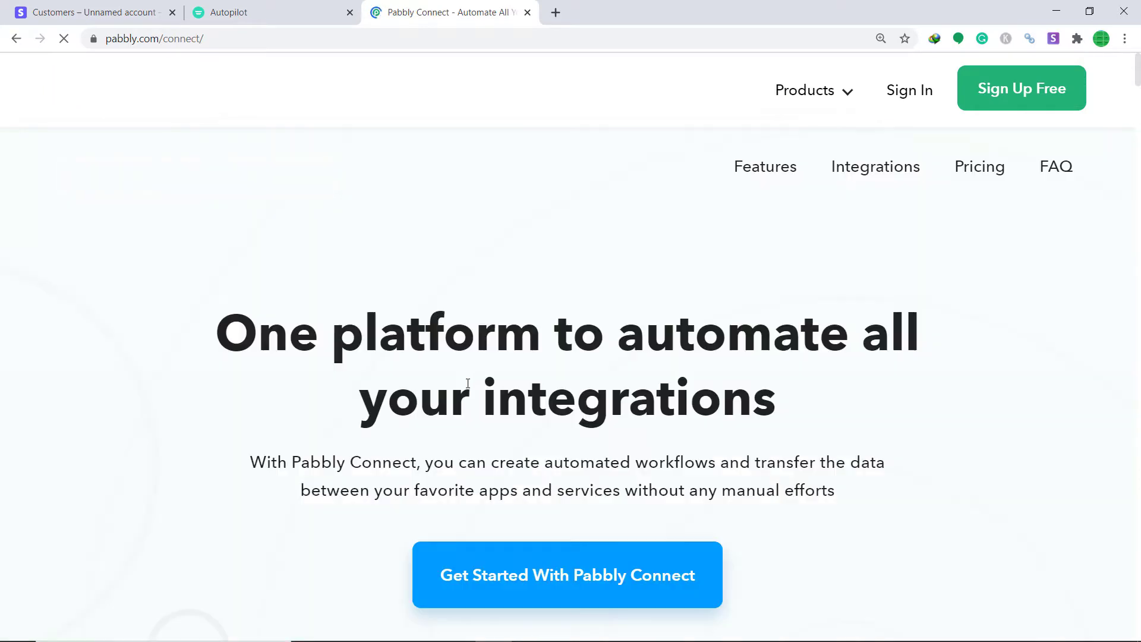
- Sign in to the Pabbly account from the homepage's Sign In link
left_click(907, 96)
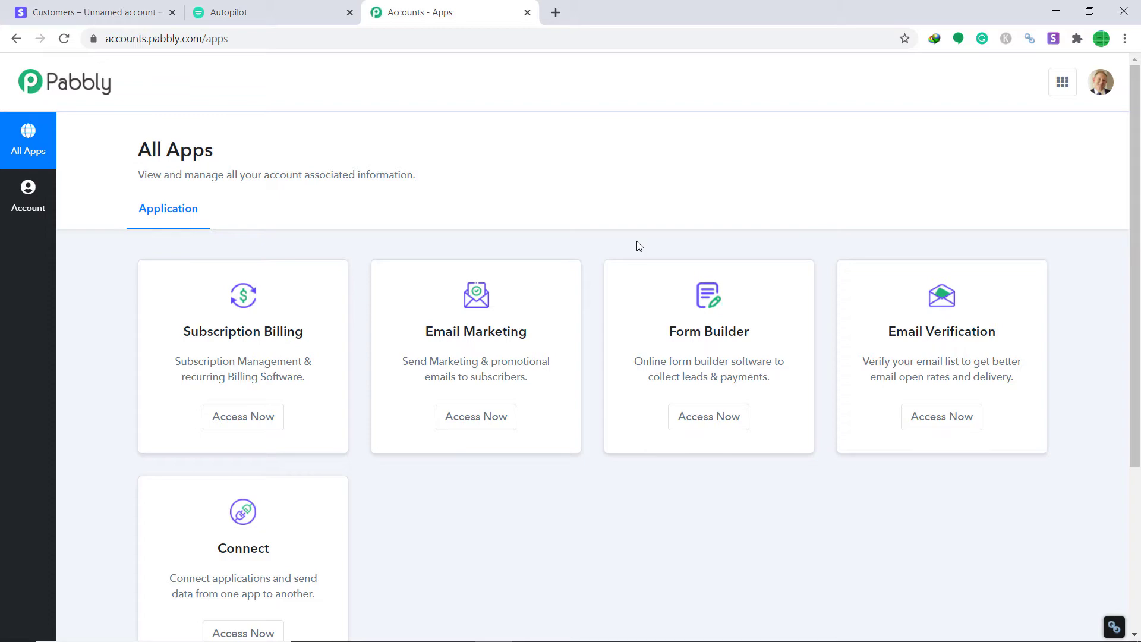
- Launch the Connect app from its card on the All Apps page
scroll(639, 246, "down", 4)
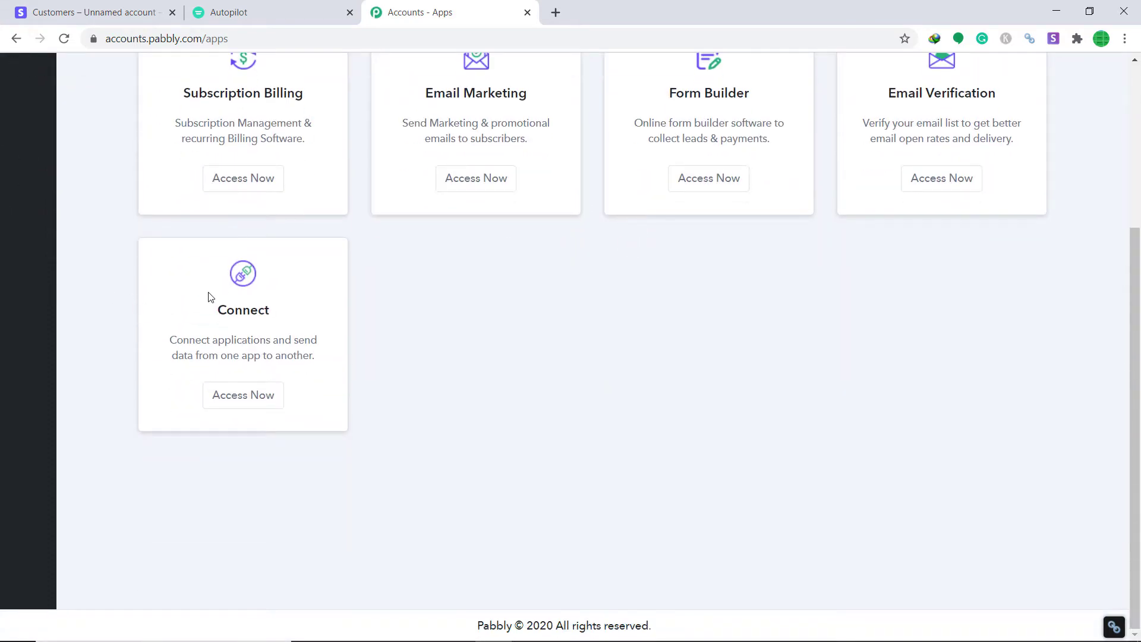
left_click(265, 396)
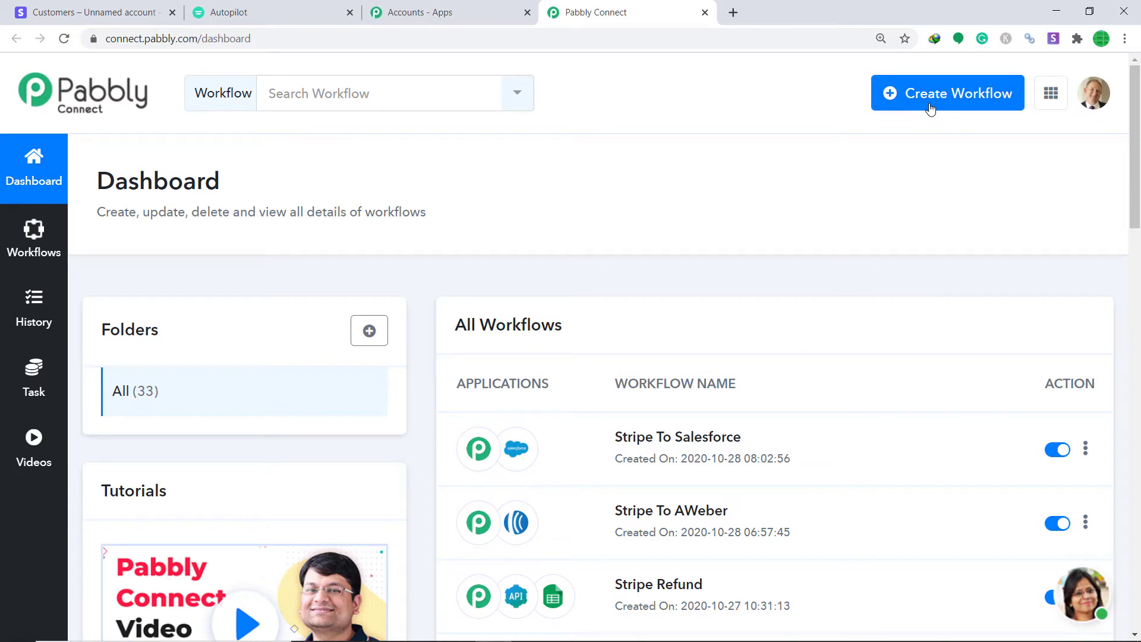
- Create a workflow called 'Stripe To Autopilot'
left_click(931, 106)
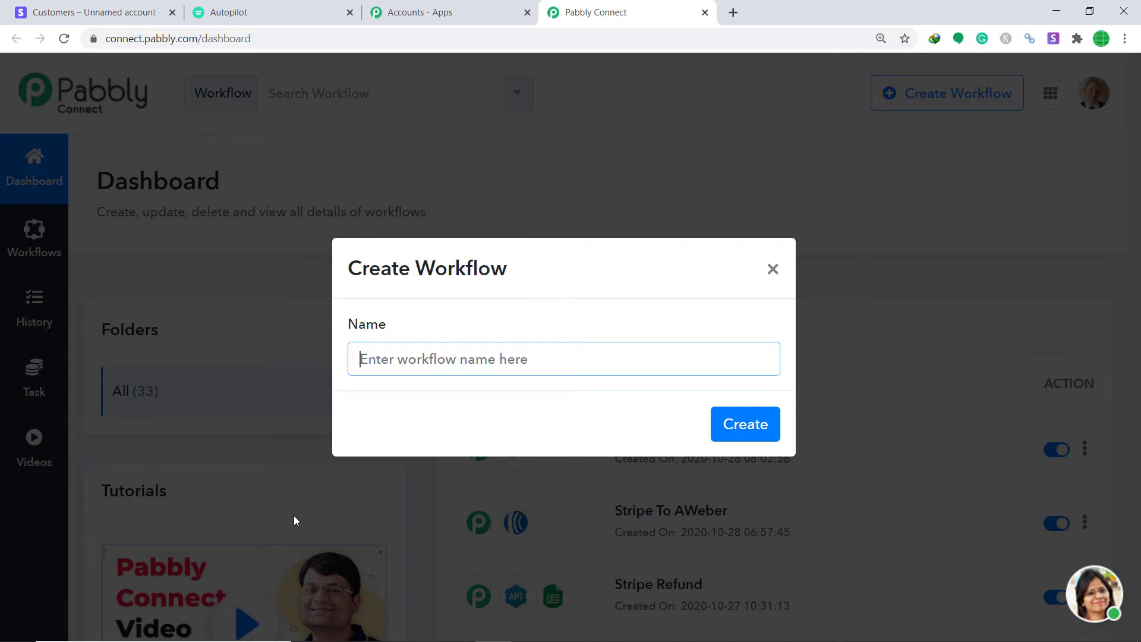
type("Stri")
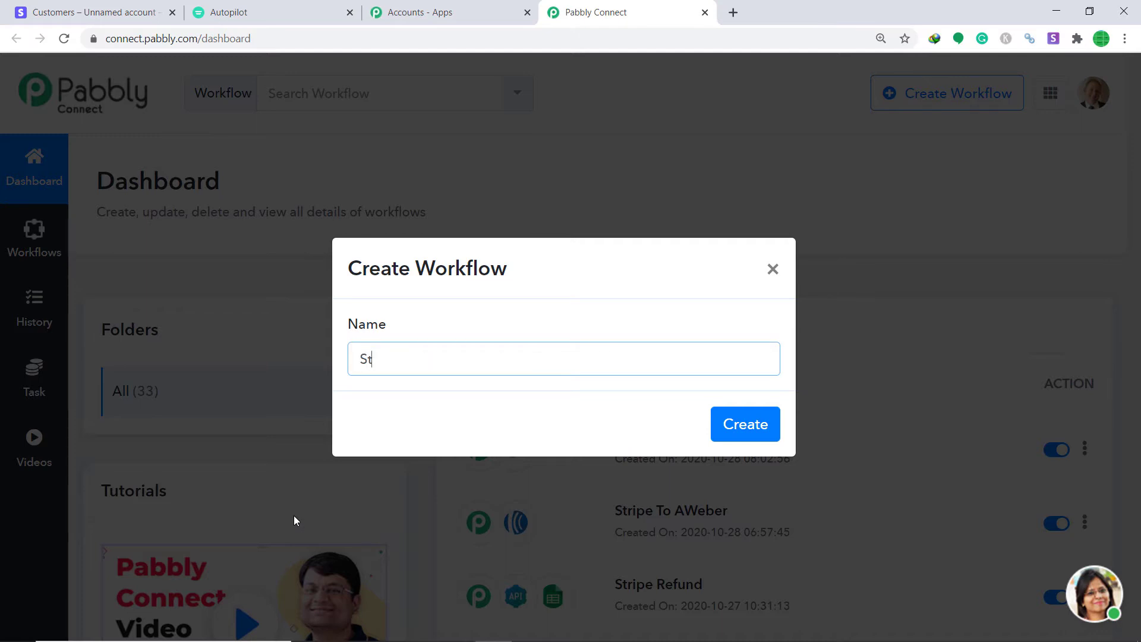
type("pe To Autopilot")
left_click(746, 426)
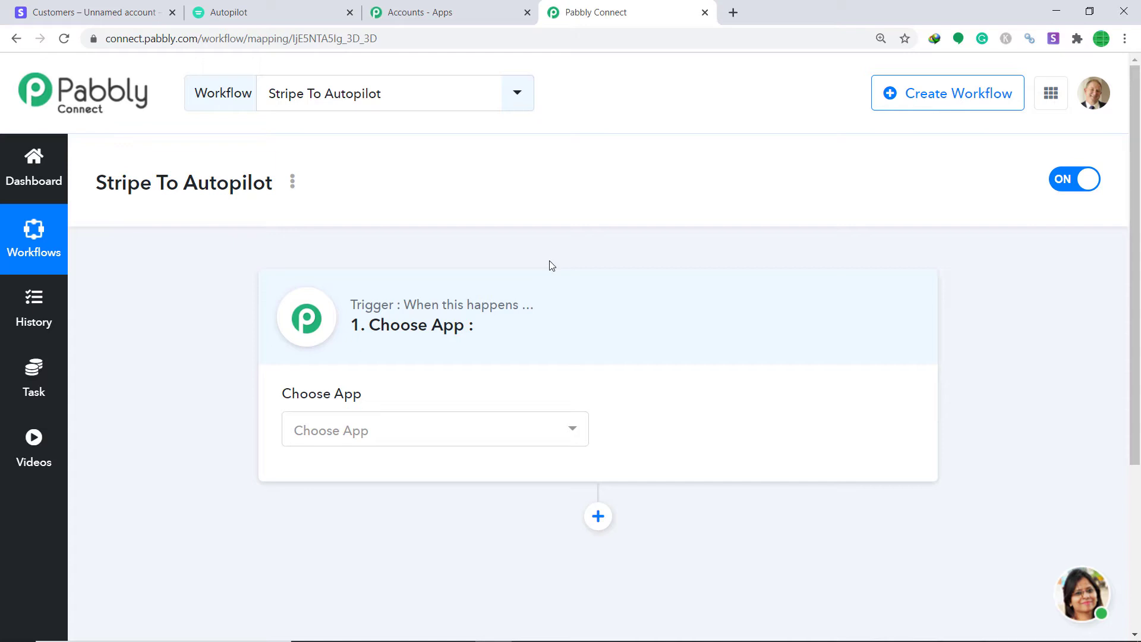
- Choose Stripe as the workflow's trigger app
left_click(440, 431)
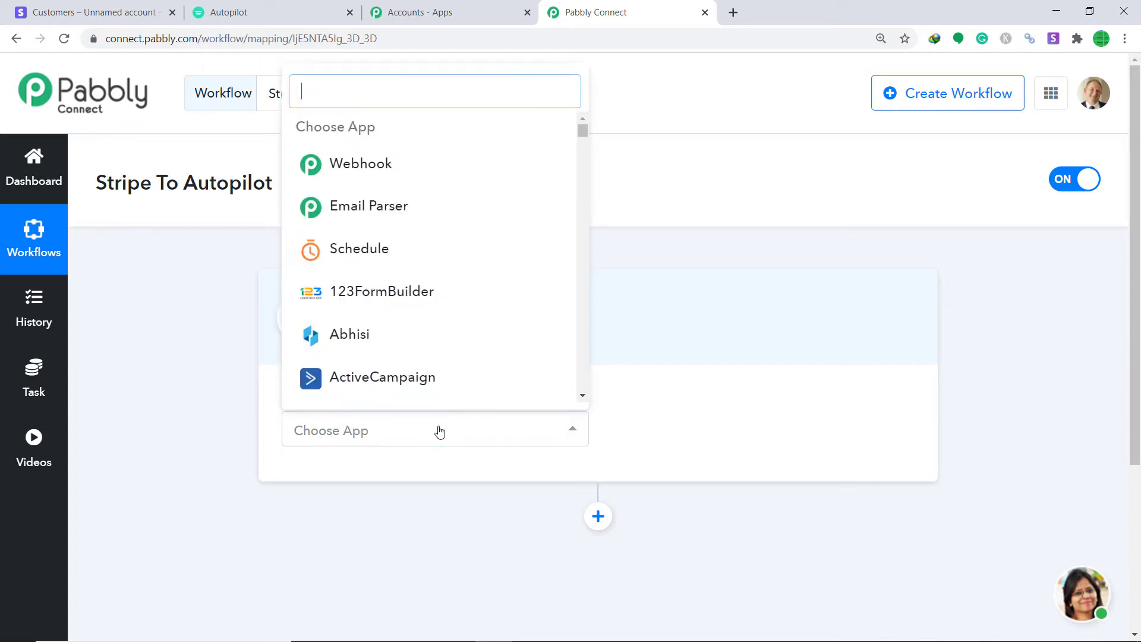
type("strip")
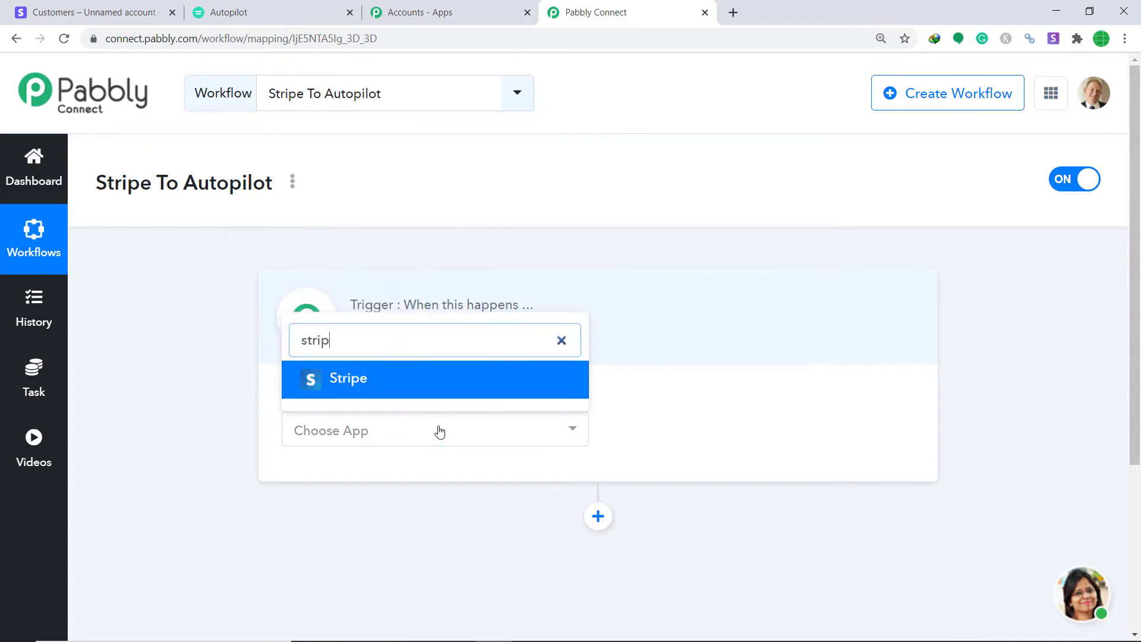
left_click(421, 385)
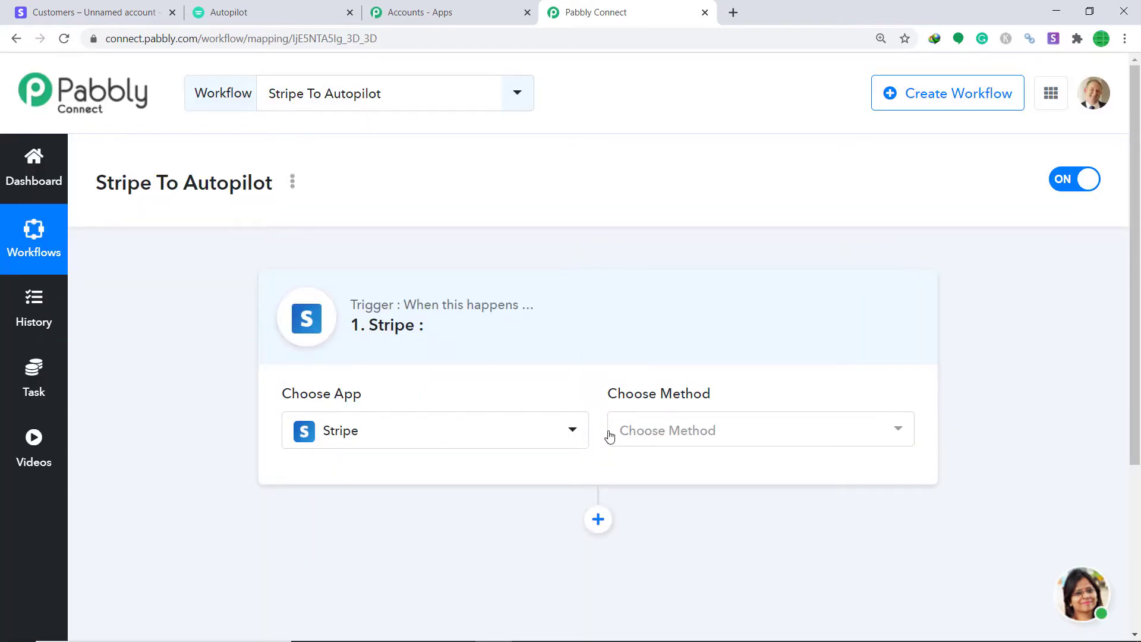
- Set the trigger event to New Customer and switch to the Stripe dashboard
left_click(662, 445)
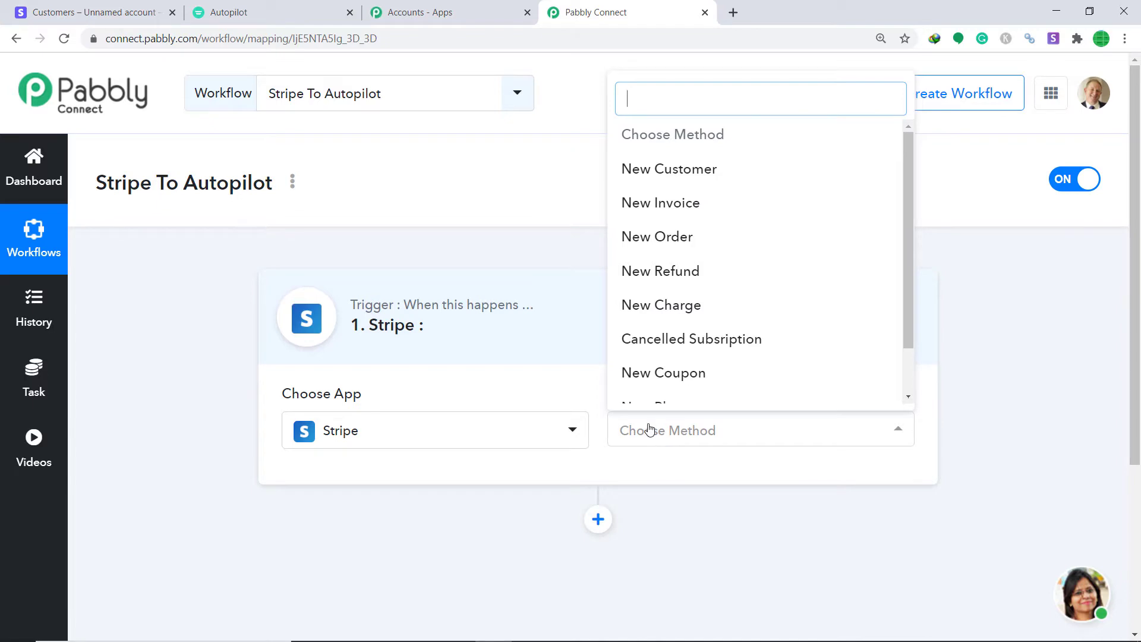
left_click(703, 178)
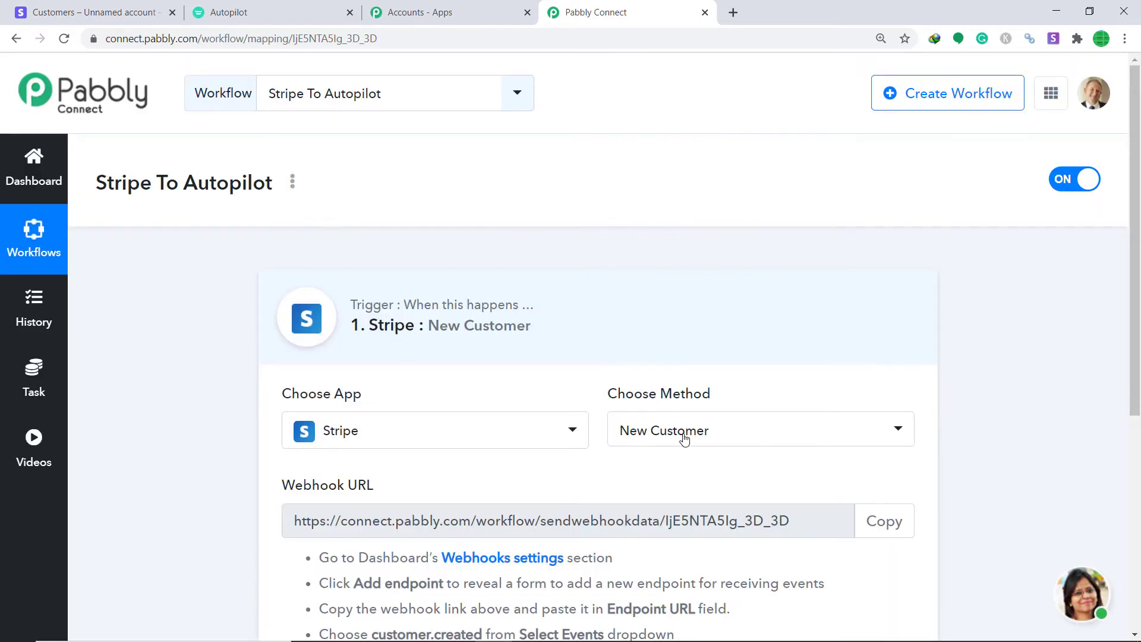
left_click(685, 438)
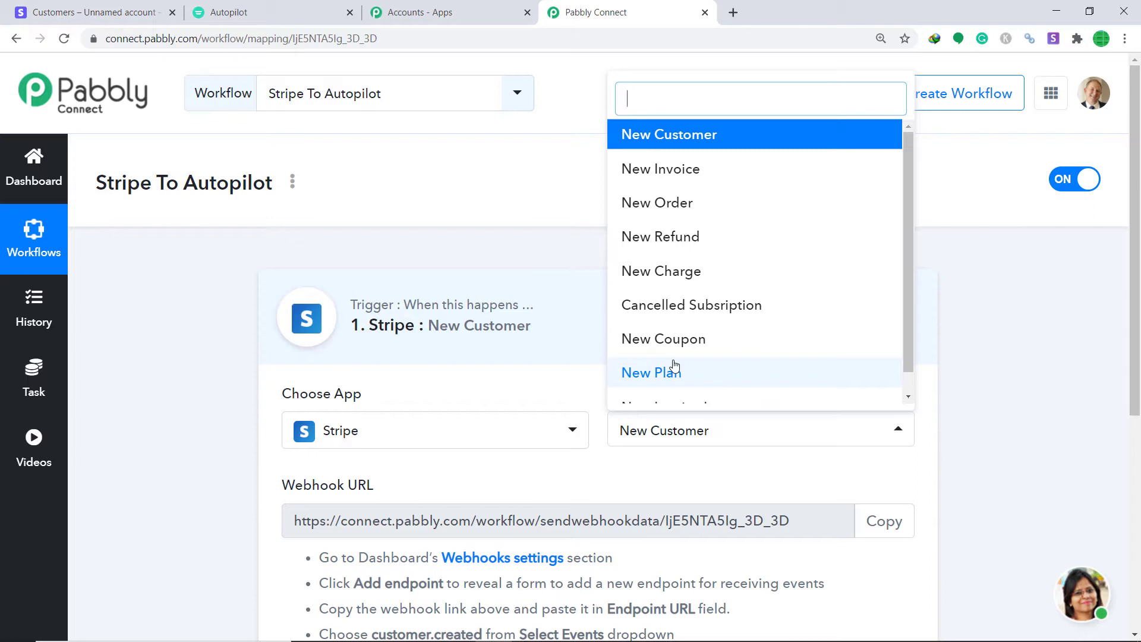
left_click(691, 482)
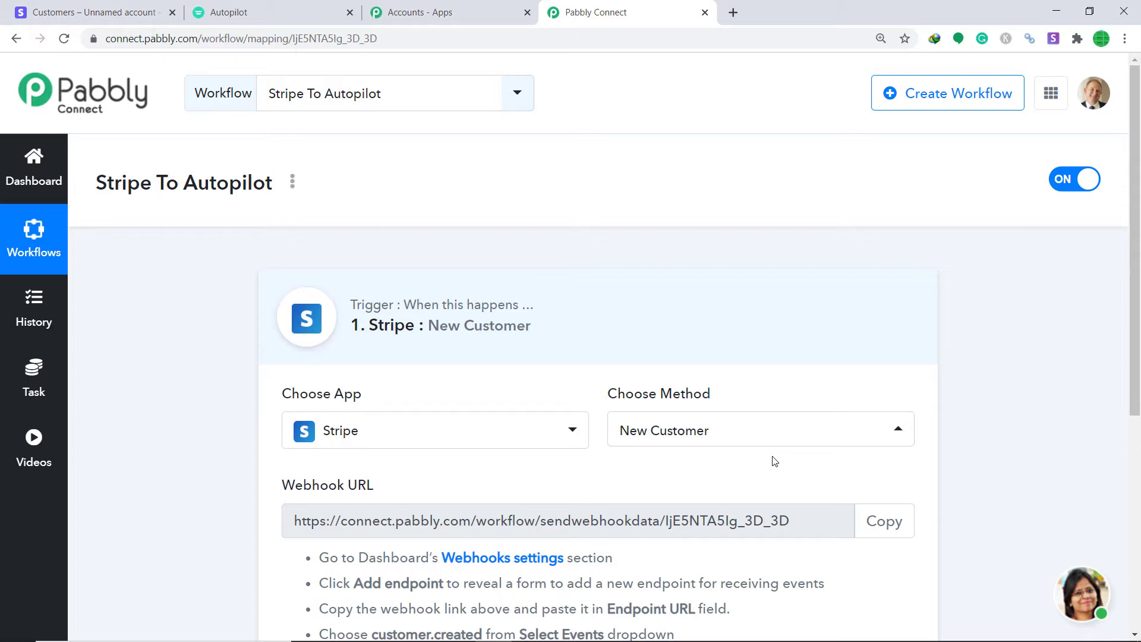
left_click(113, 11)
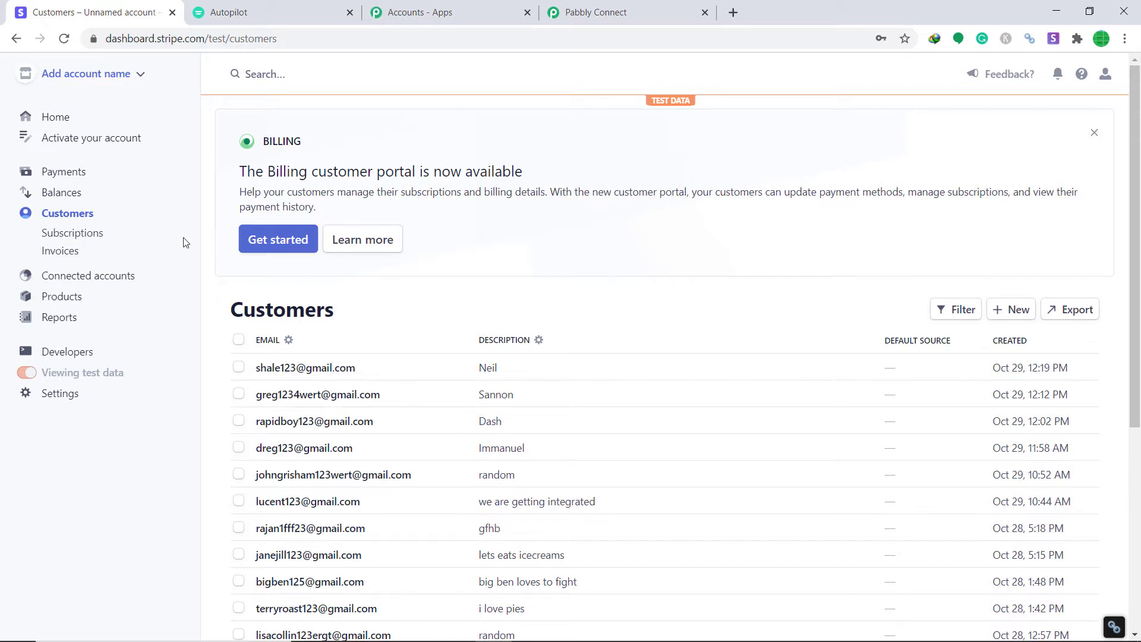
- Start a new webhook endpoint under Stripe's Developers > Webhooks
left_click(56, 353)
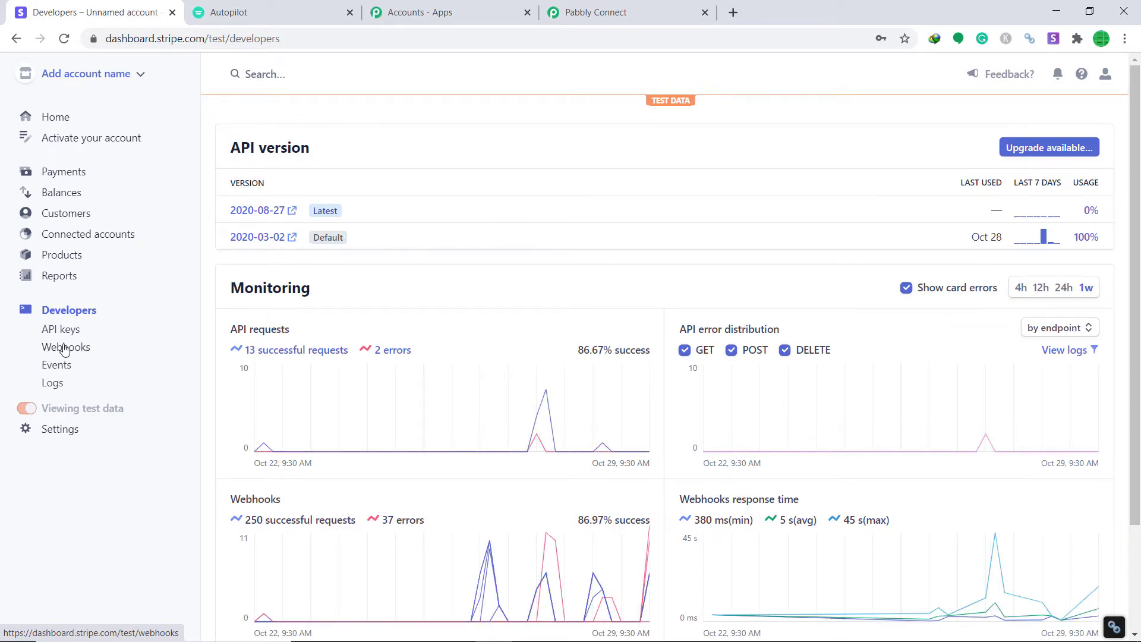
left_click(66, 349)
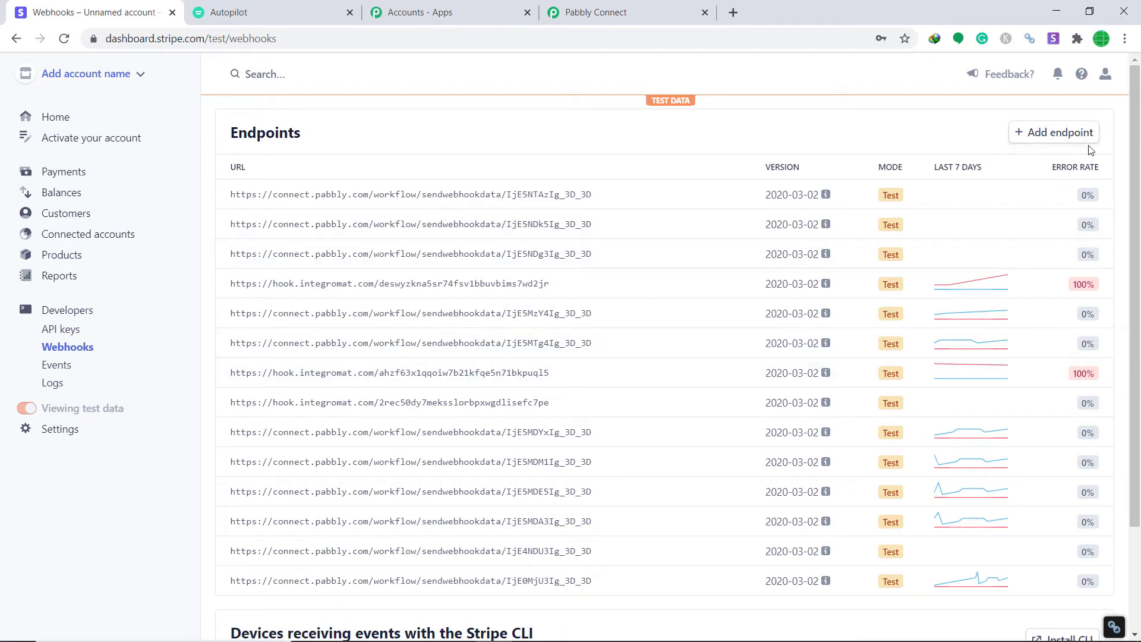
left_click(1049, 137)
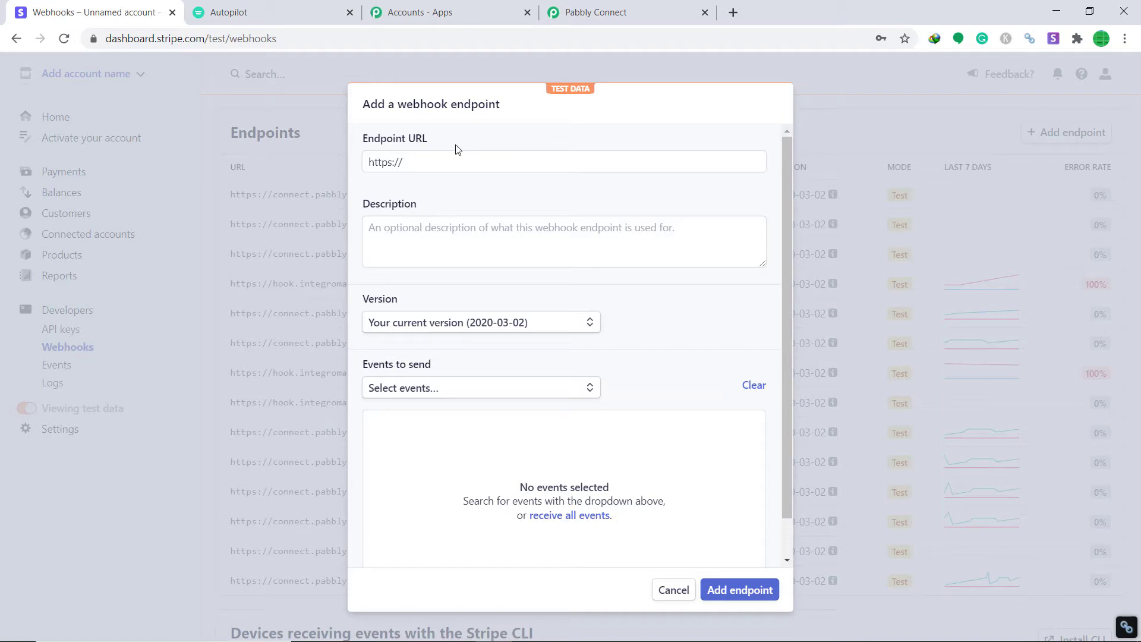
- Copy the Pabbly workflow's webhook URL and paste it as the Stripe endpoint URL
left_click(629, 3)
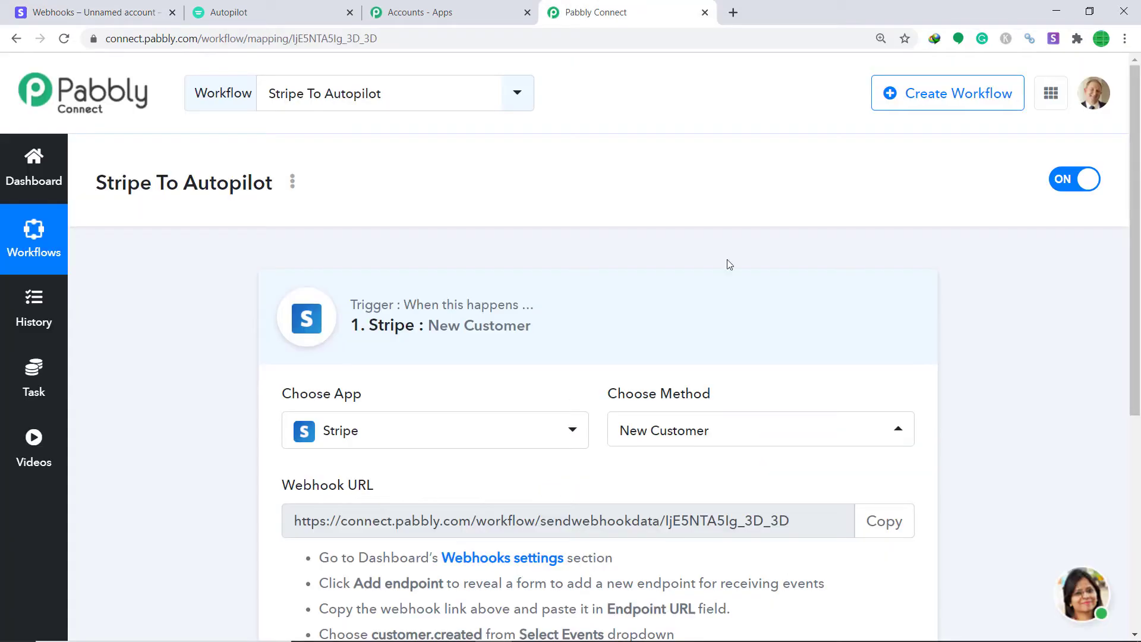
left_click(884, 520)
key("ctrl+c")
scroll(904, 418, "down", 1)
scroll(904, 418, "down", 2)
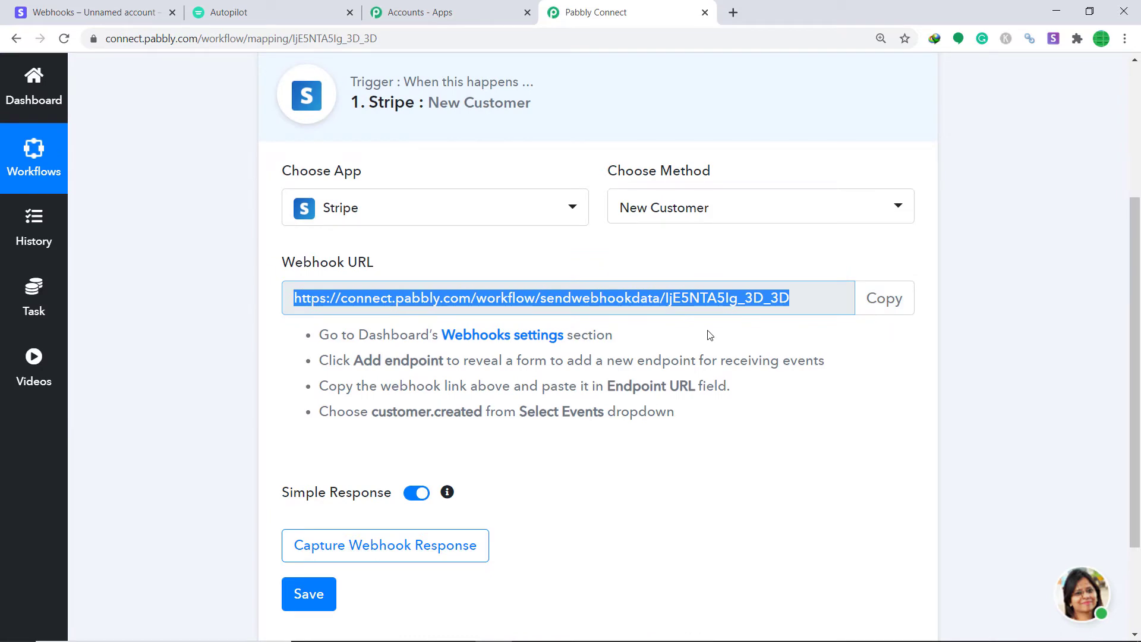
left_click(78, 13)
left_click(422, 167)
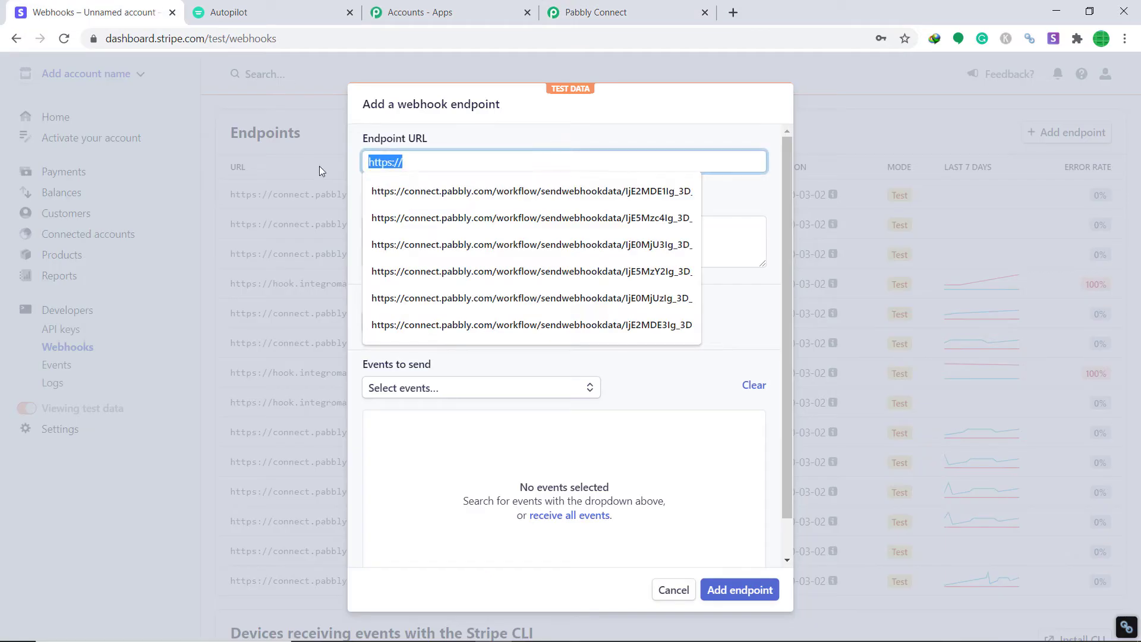
key("BackSpace")
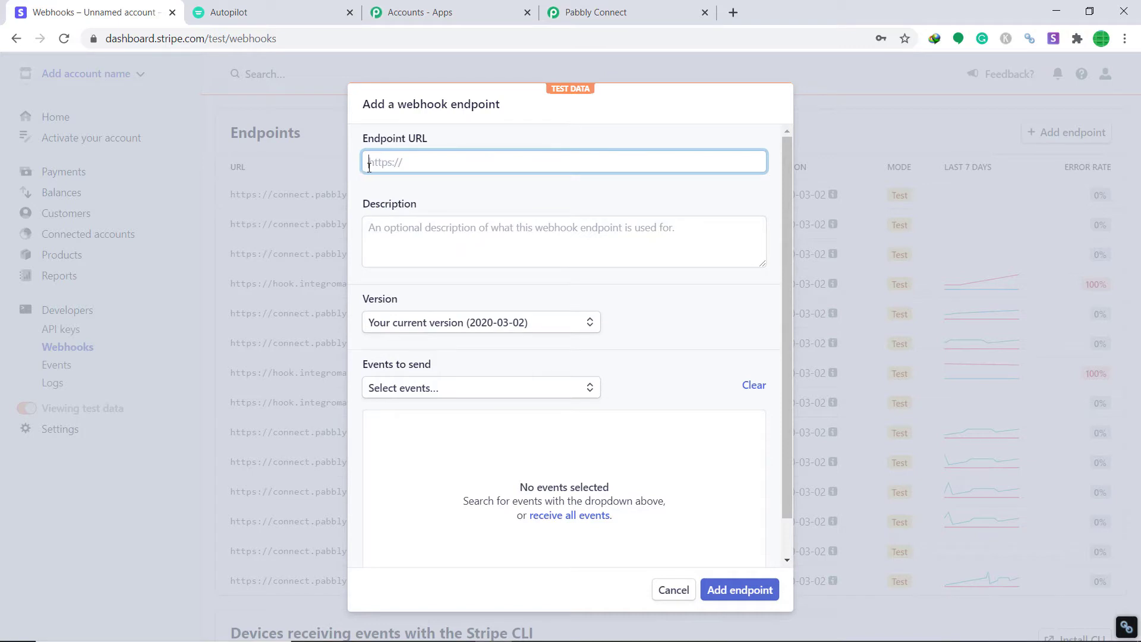
right_click(368, 165)
left_click(409, 281)
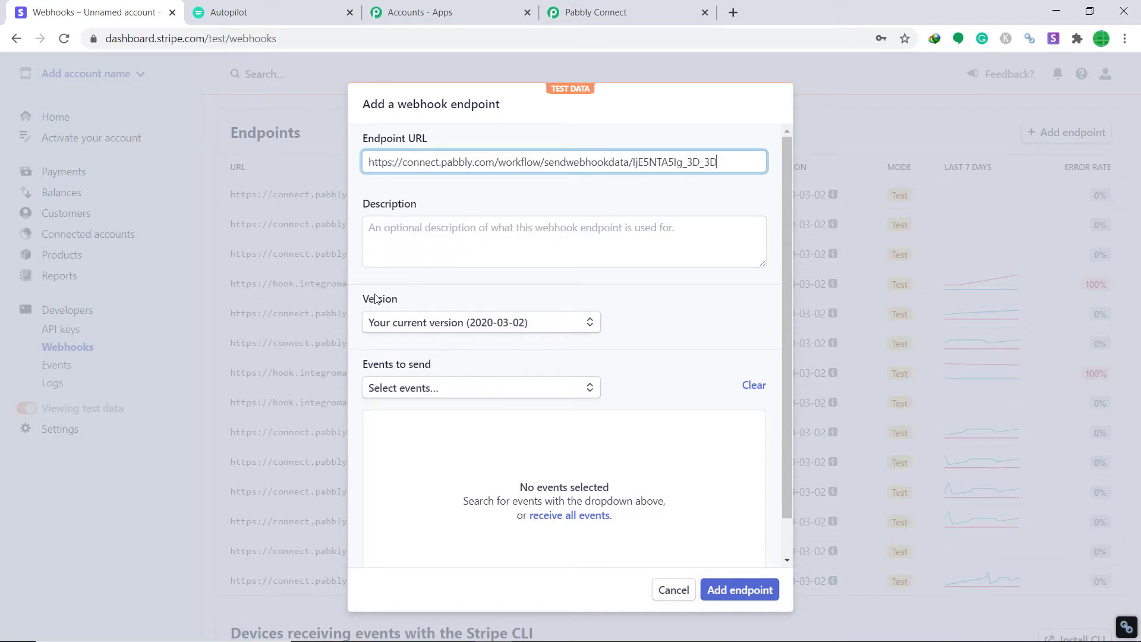
- Select the customer.created event to send and save the endpoint
left_click(439, 390)
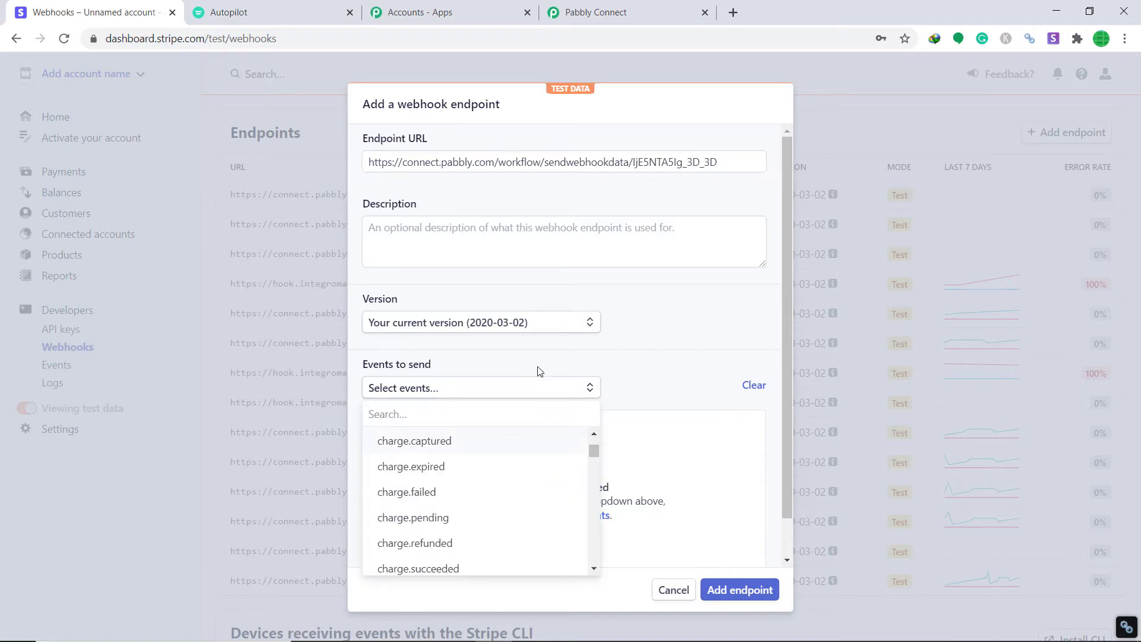
scroll(466, 456, "down", 5)
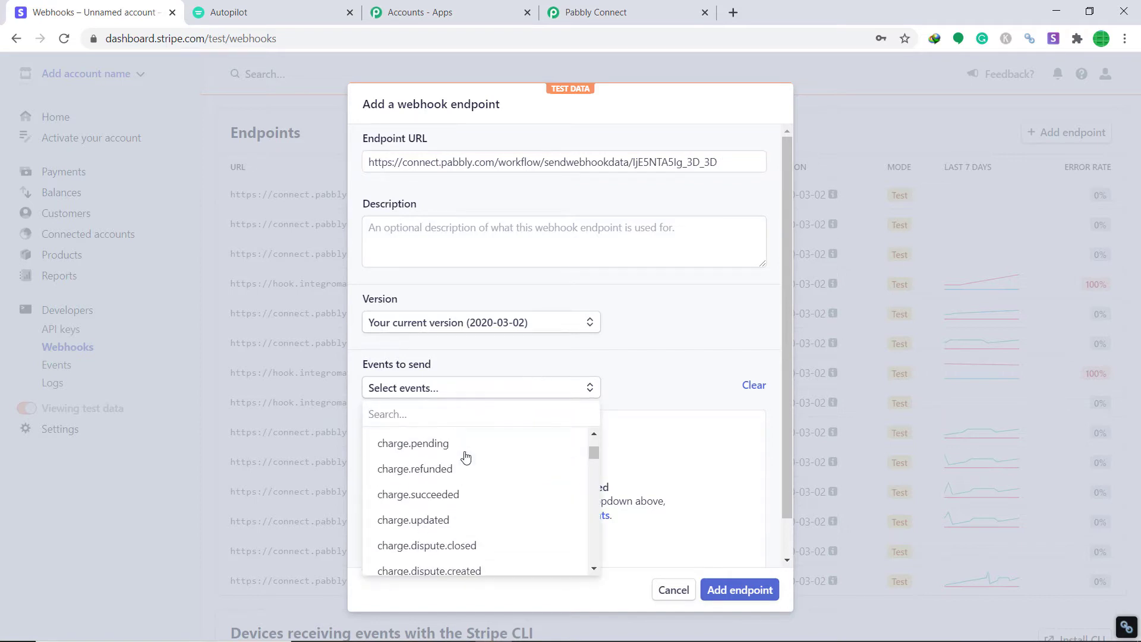
scroll(464, 466, "down", 6)
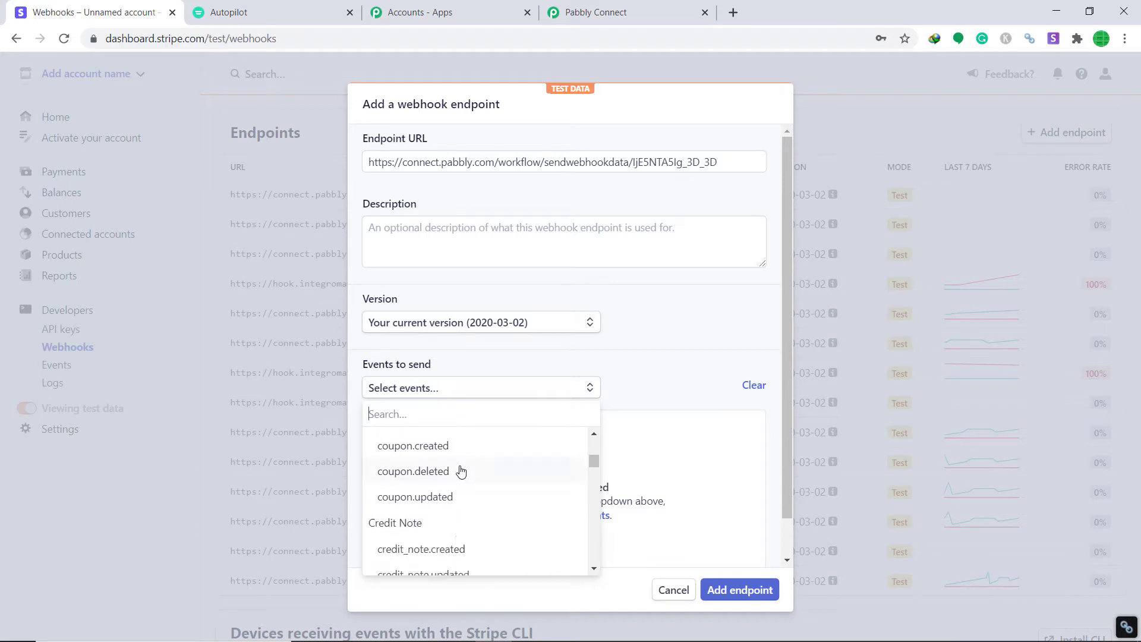
scroll(461, 471, "down", 1)
left_click(448, 443)
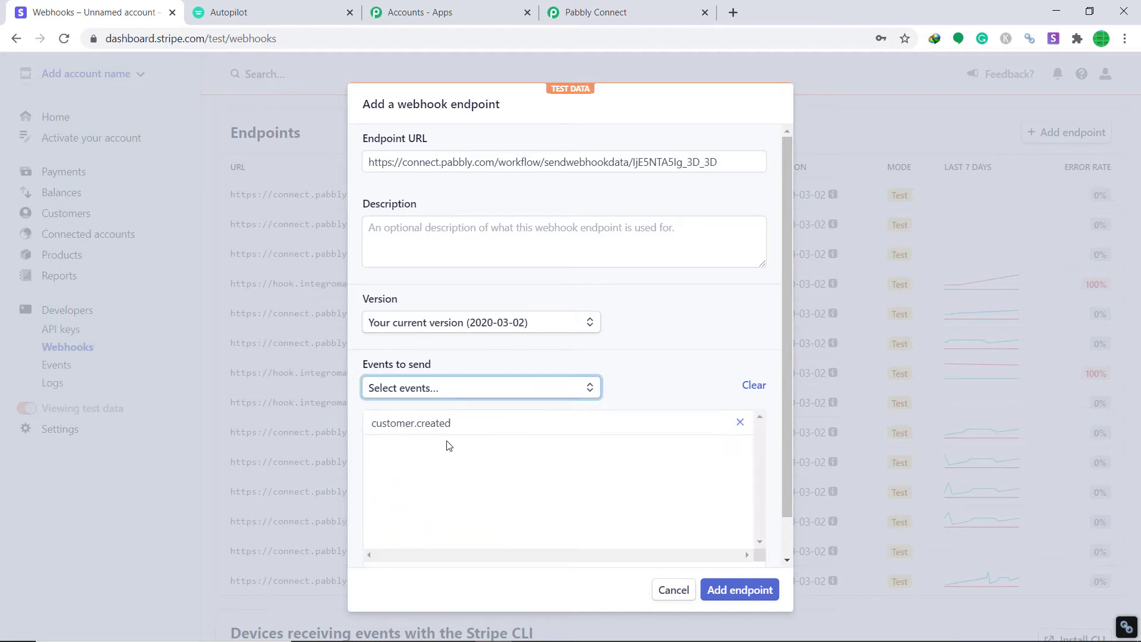
left_click(735, 591)
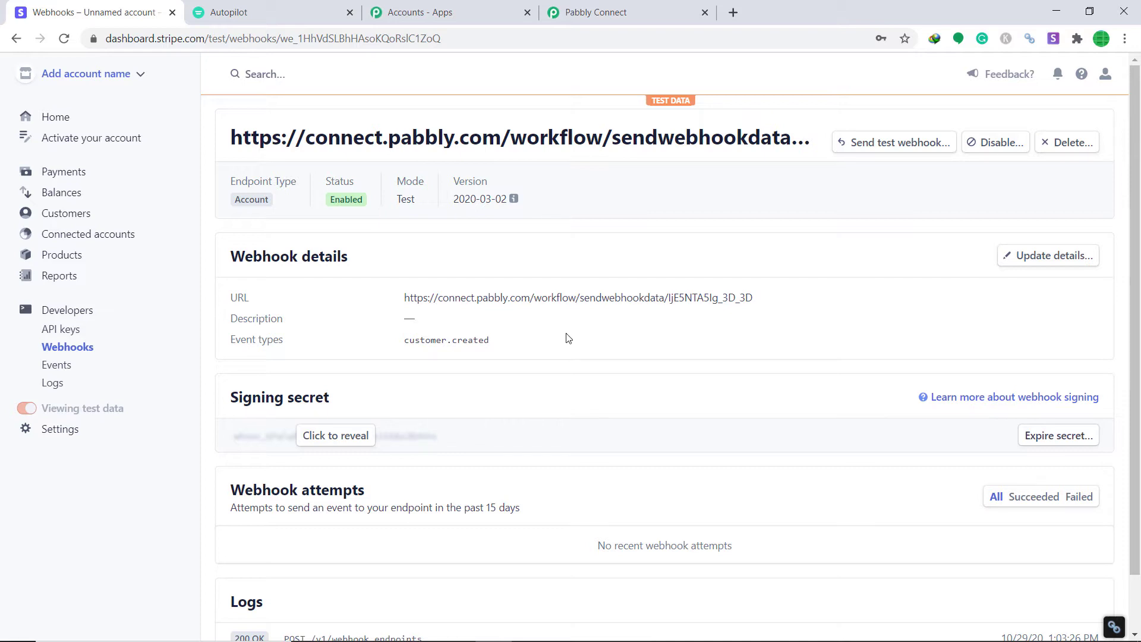
- Set Pabbly to capture the webhook response, then return to the Stripe tab
left_click(646, 13)
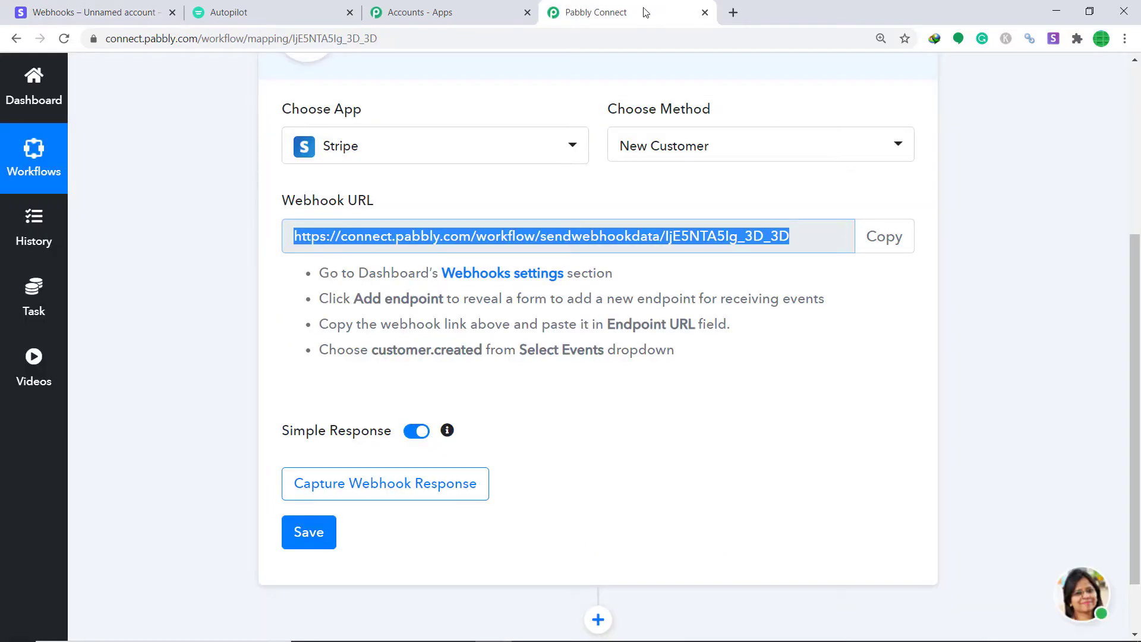
left_click(406, 493)
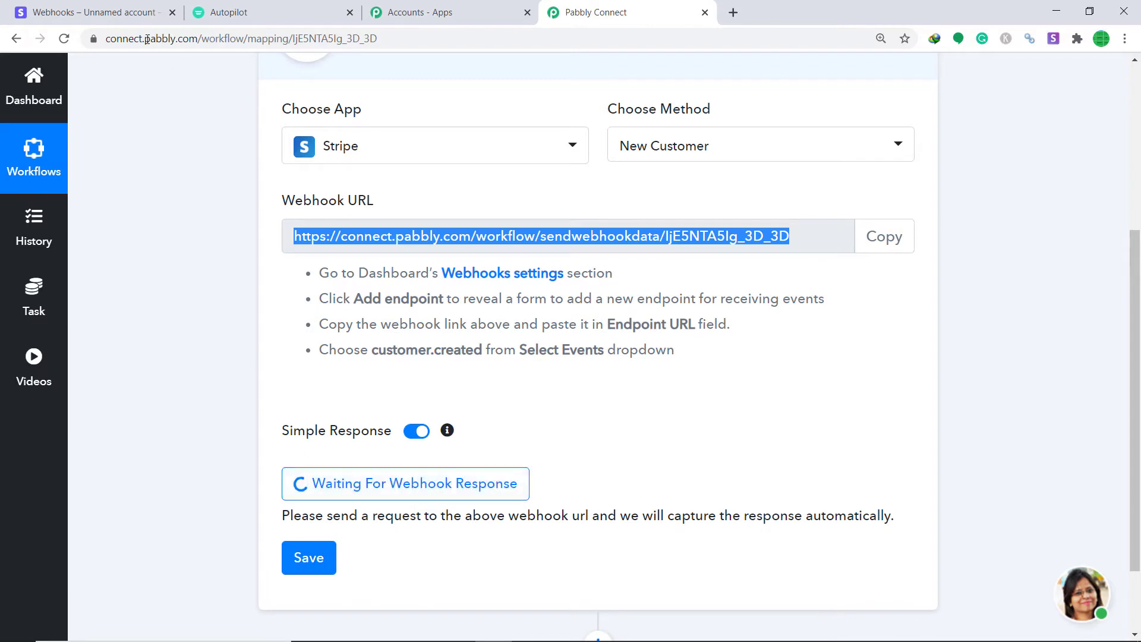
left_click(98, 6)
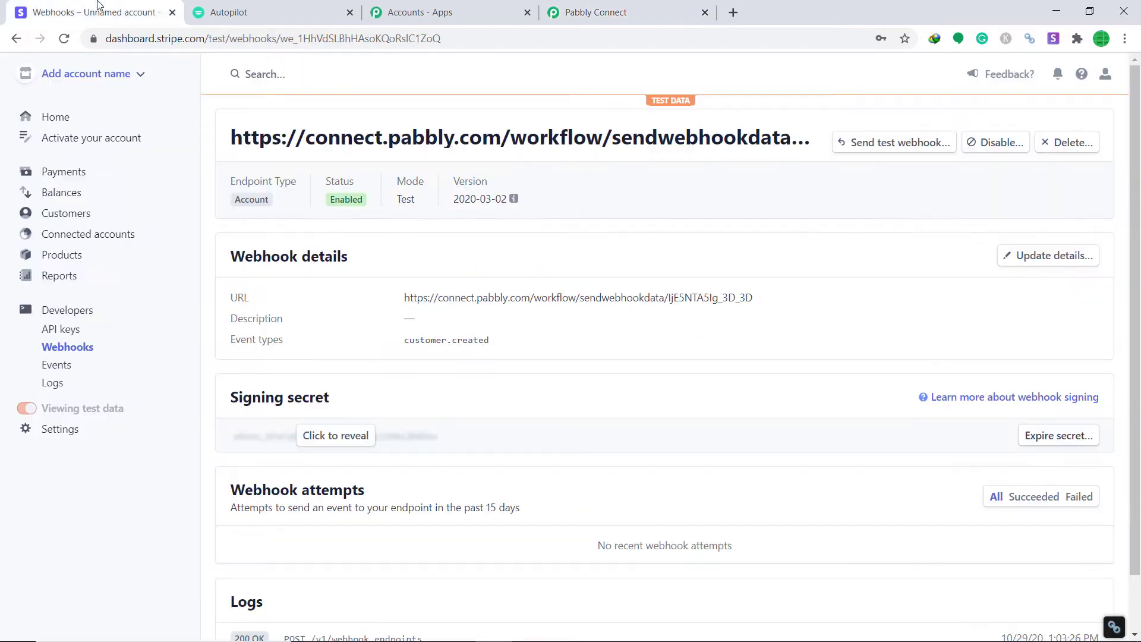
- Start a new Stripe customer and enter the customer's name, email and a description
left_click(62, 215)
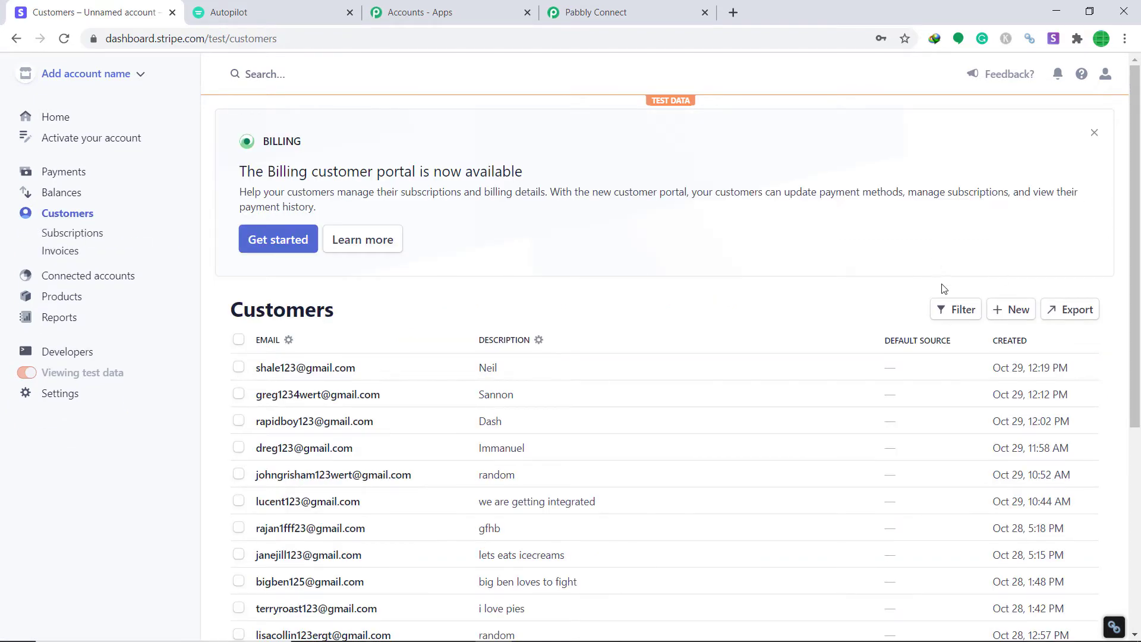
left_click(1018, 311)
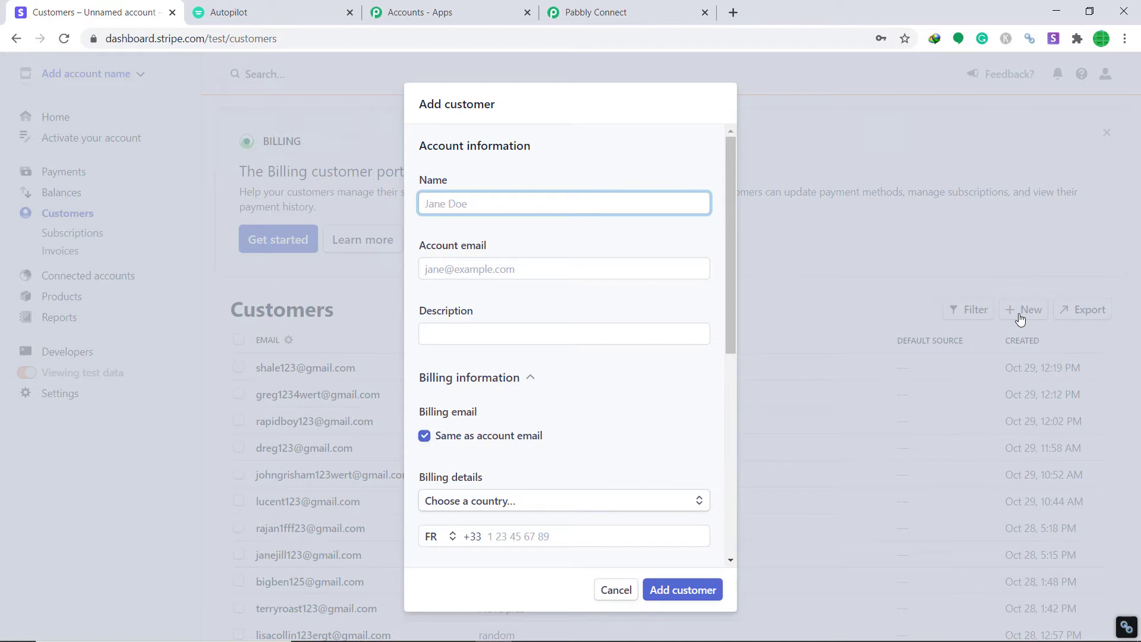
type("D")
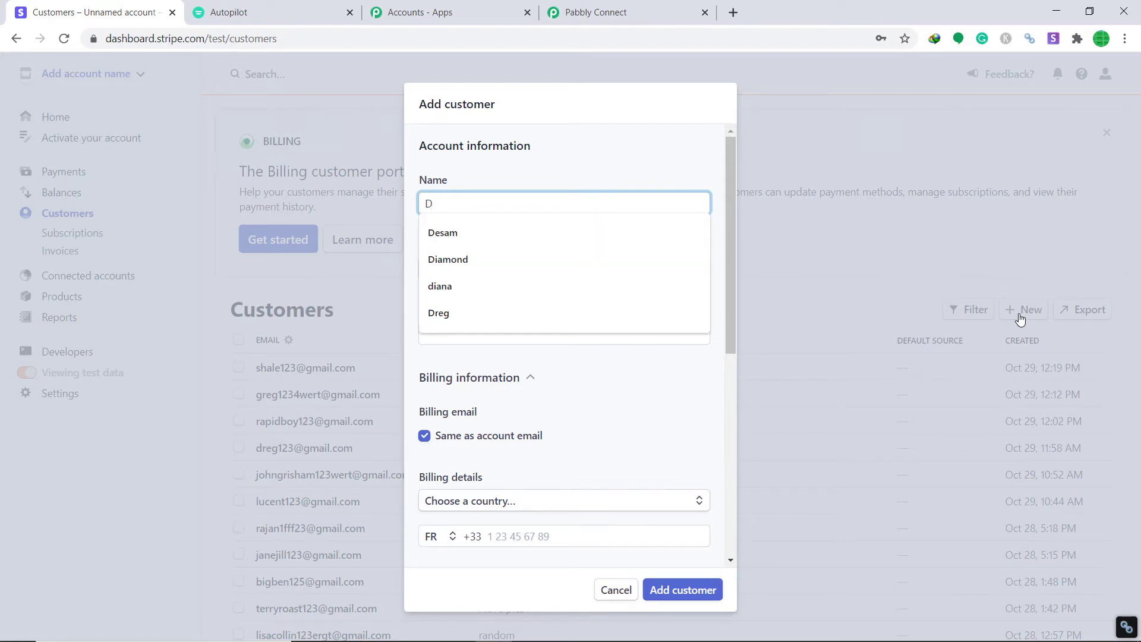
type("oejane")
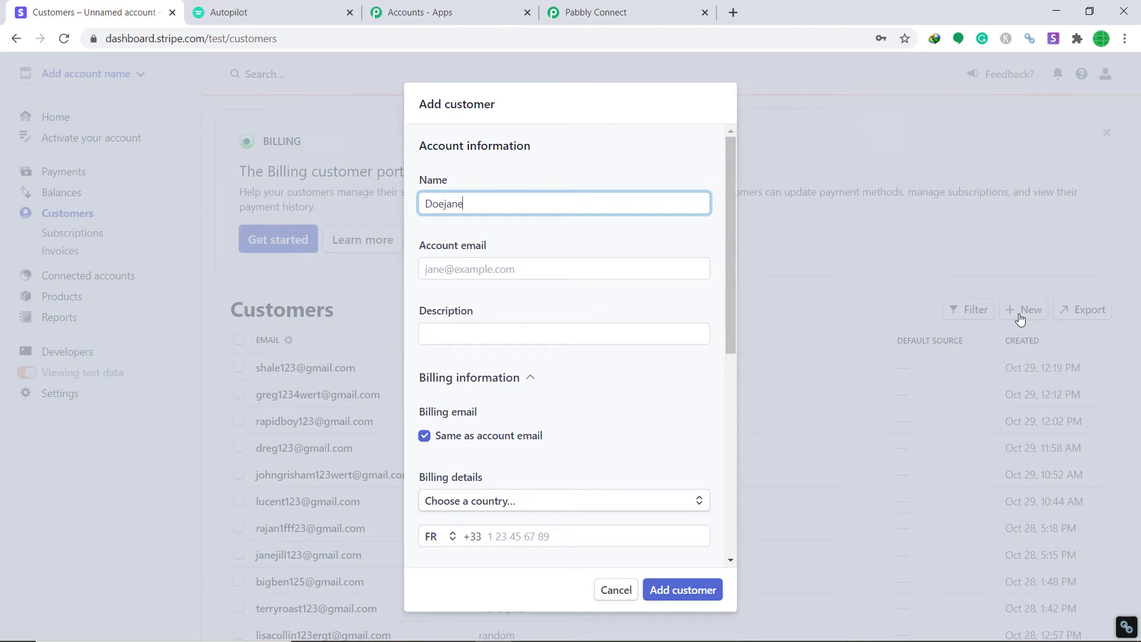
left_click(450, 269)
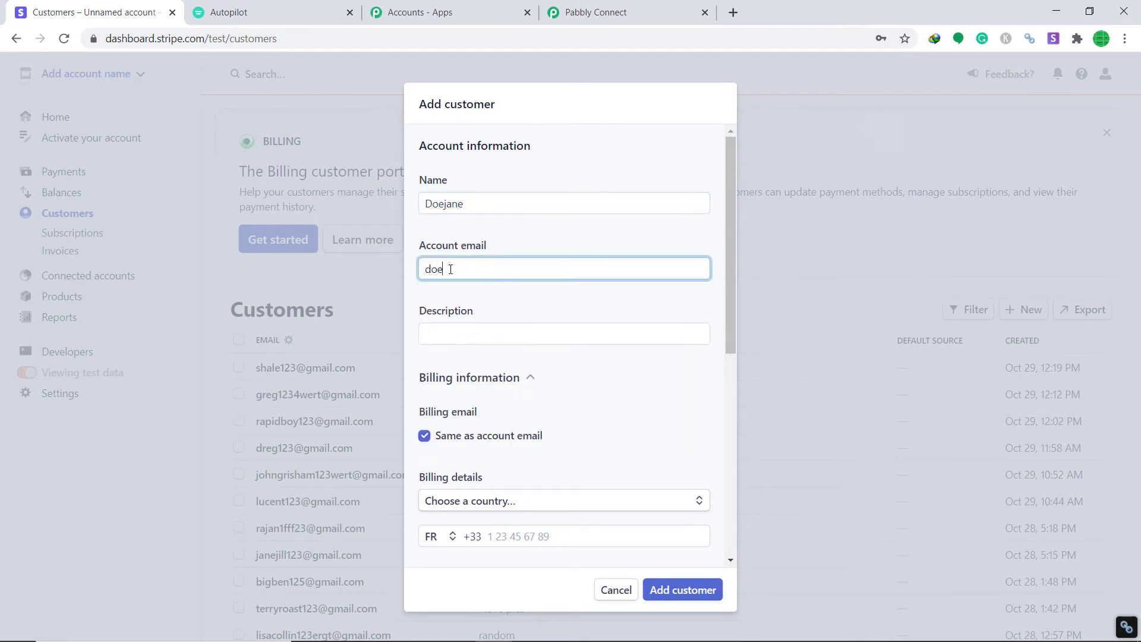
left_click(464, 327)
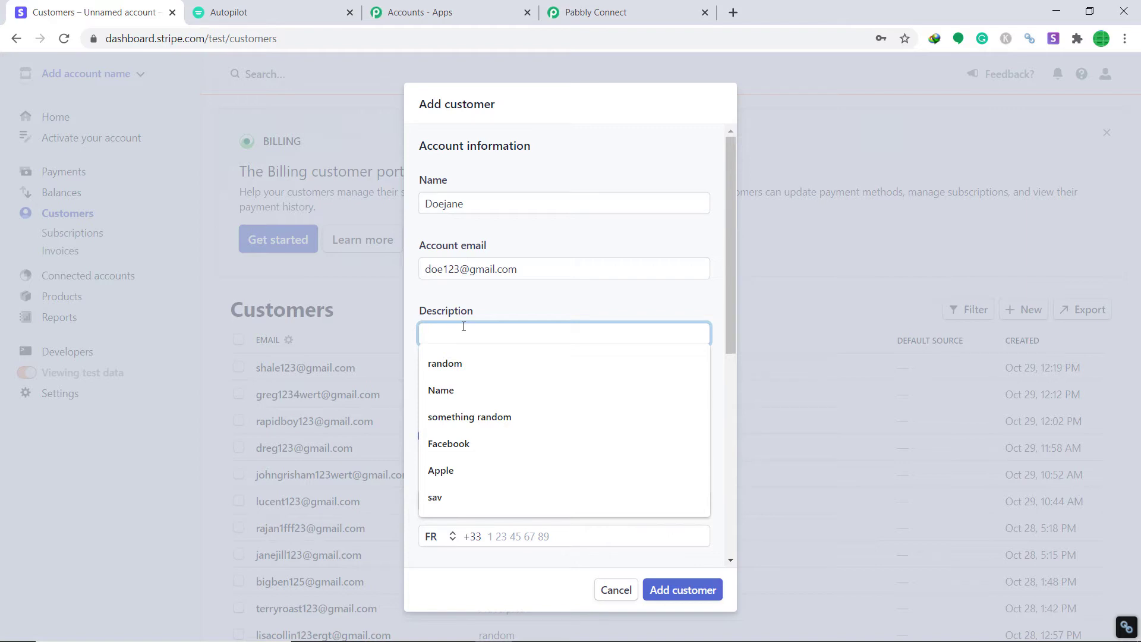
type("Aaron")
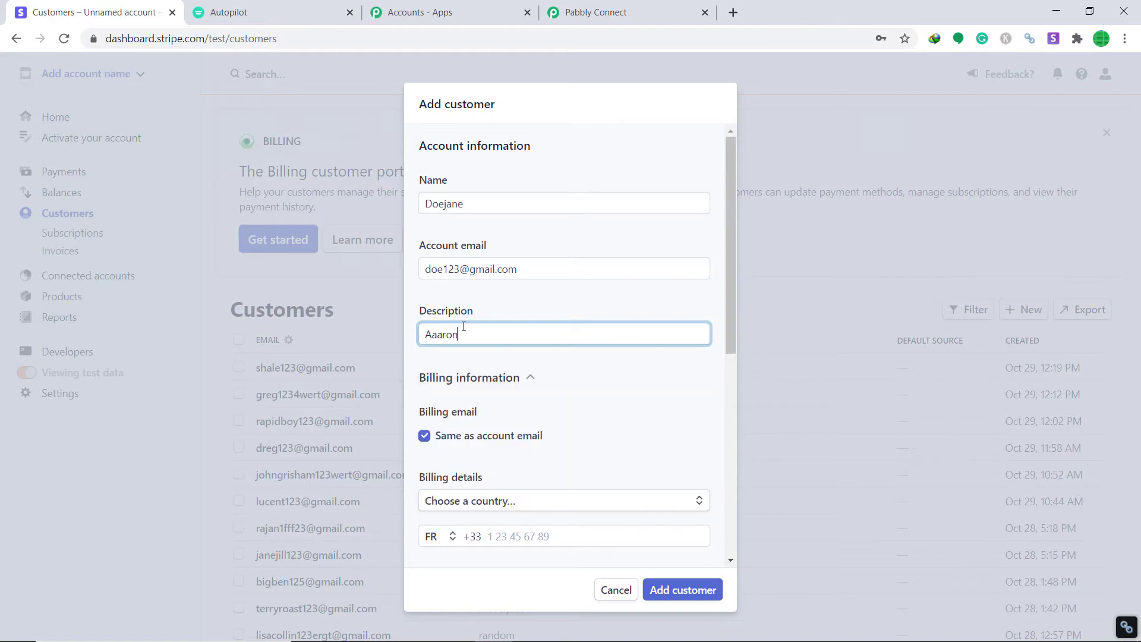
scroll(524, 270, "down", 3)
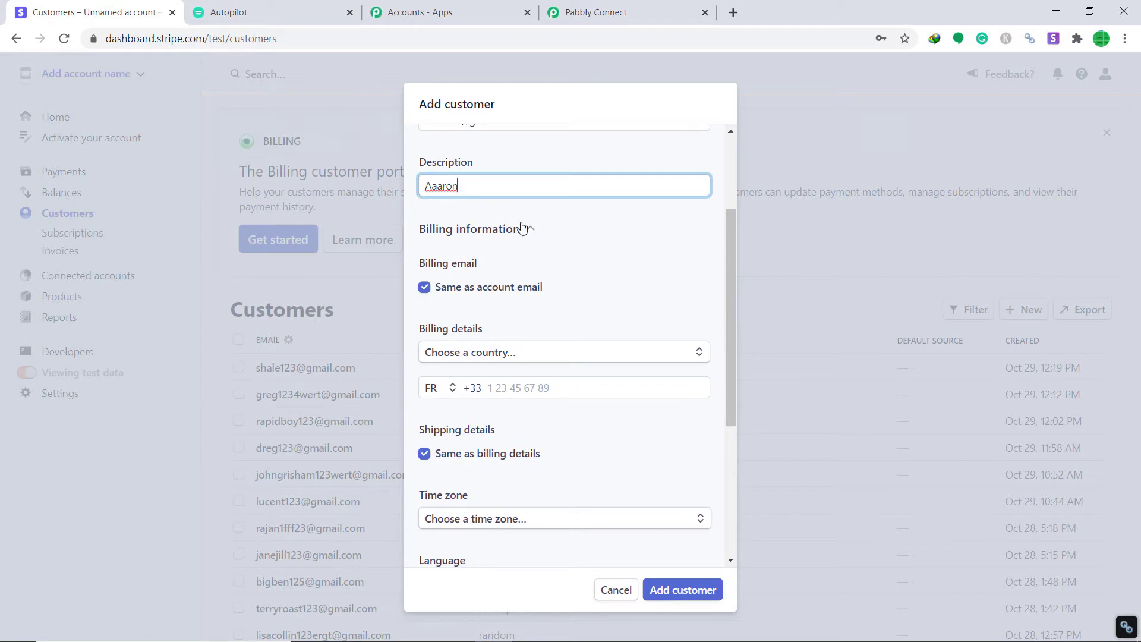
left_click(447, 186)
key("BackSpace")
key("BackSpace")
type("r")
- Set the billing country to France and fill in the address lines, postal code and city
left_click(514, 357)
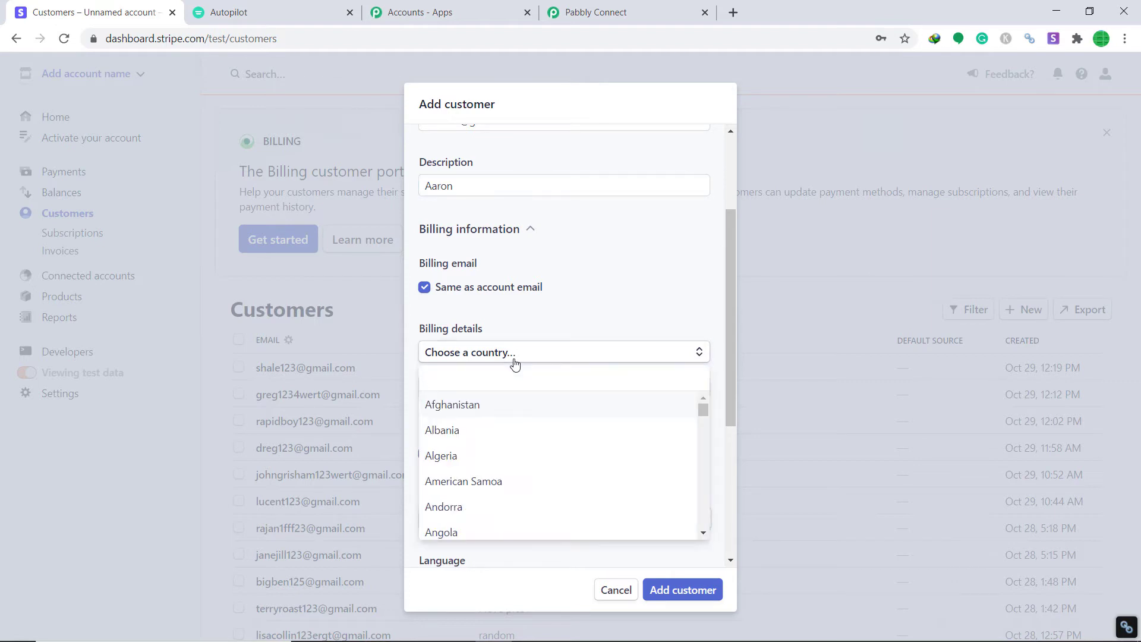
type("France")
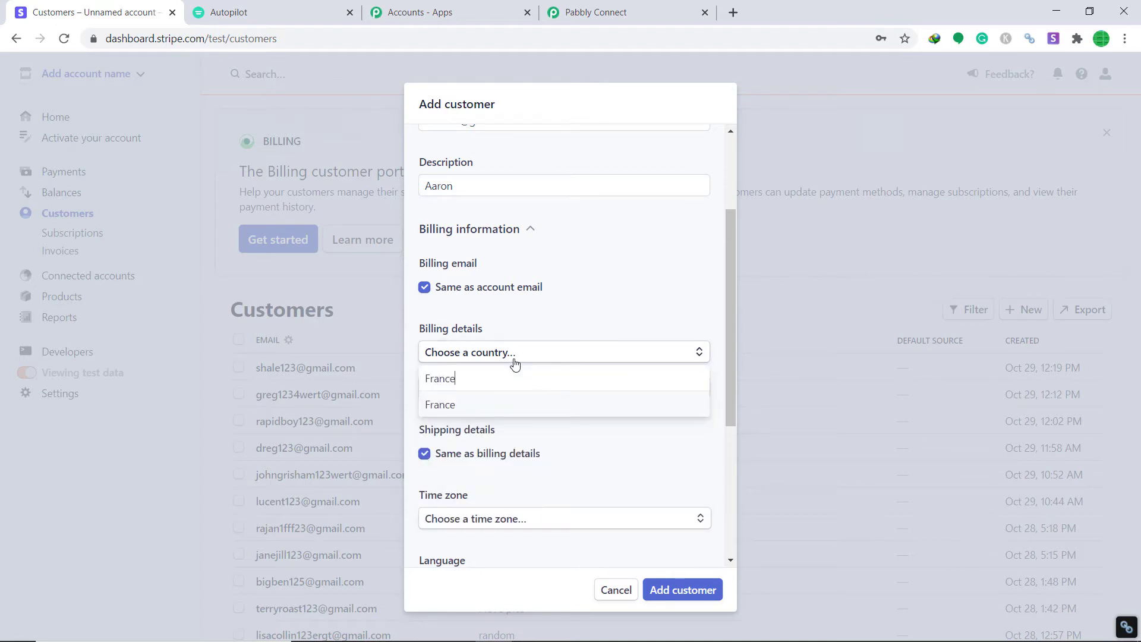
left_click(486, 404)
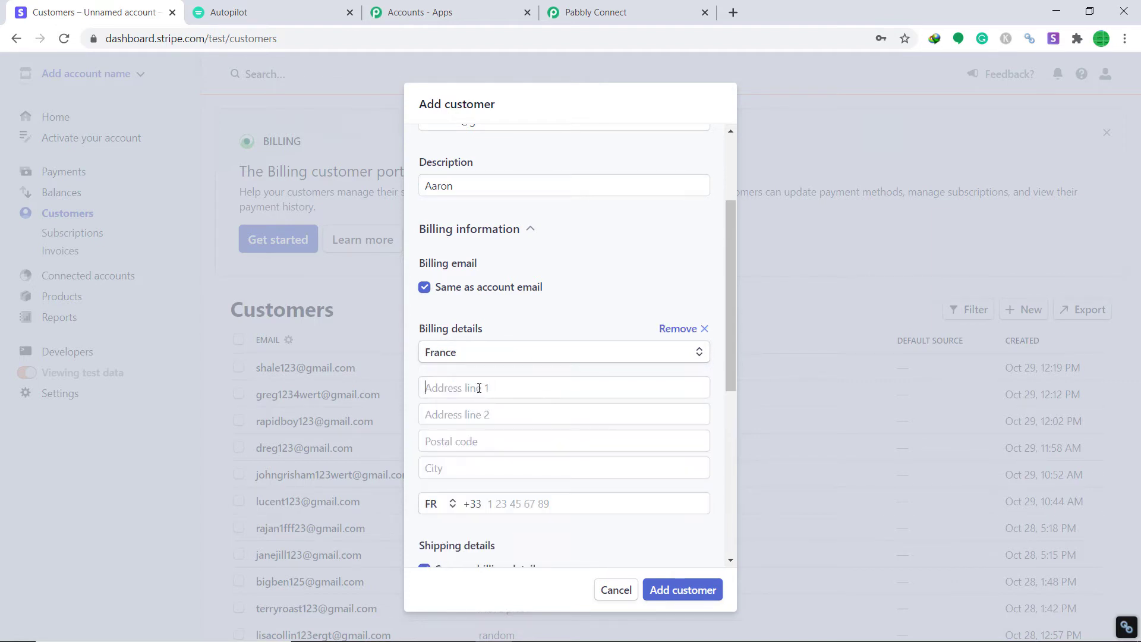
left_click(480, 389)
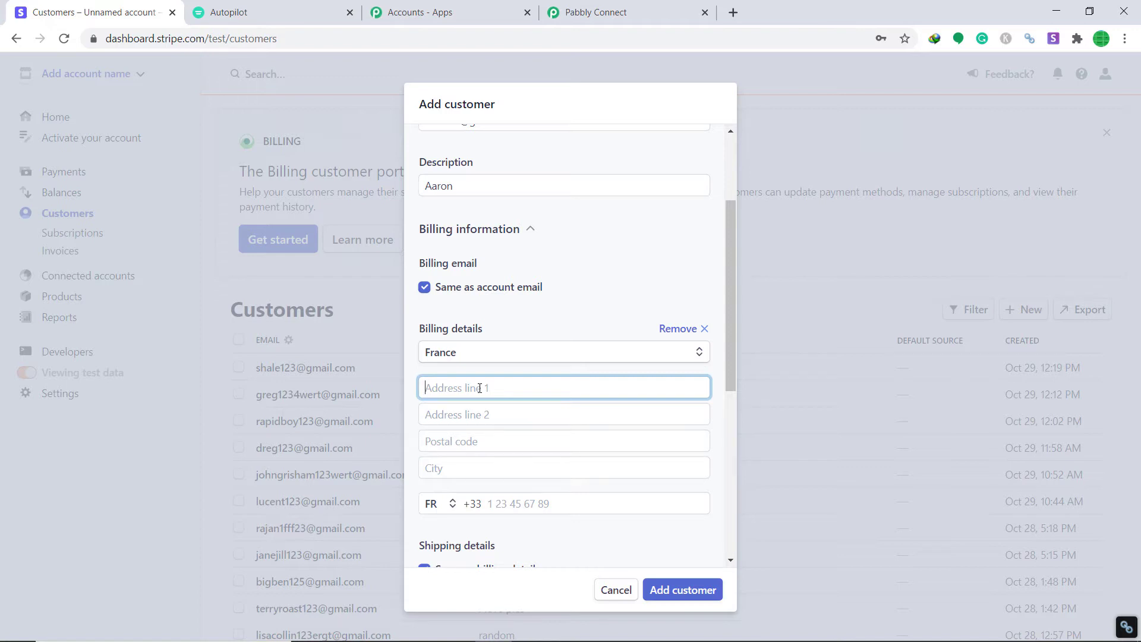
type("DLF corporation")
left_click(499, 416)
type("Near")
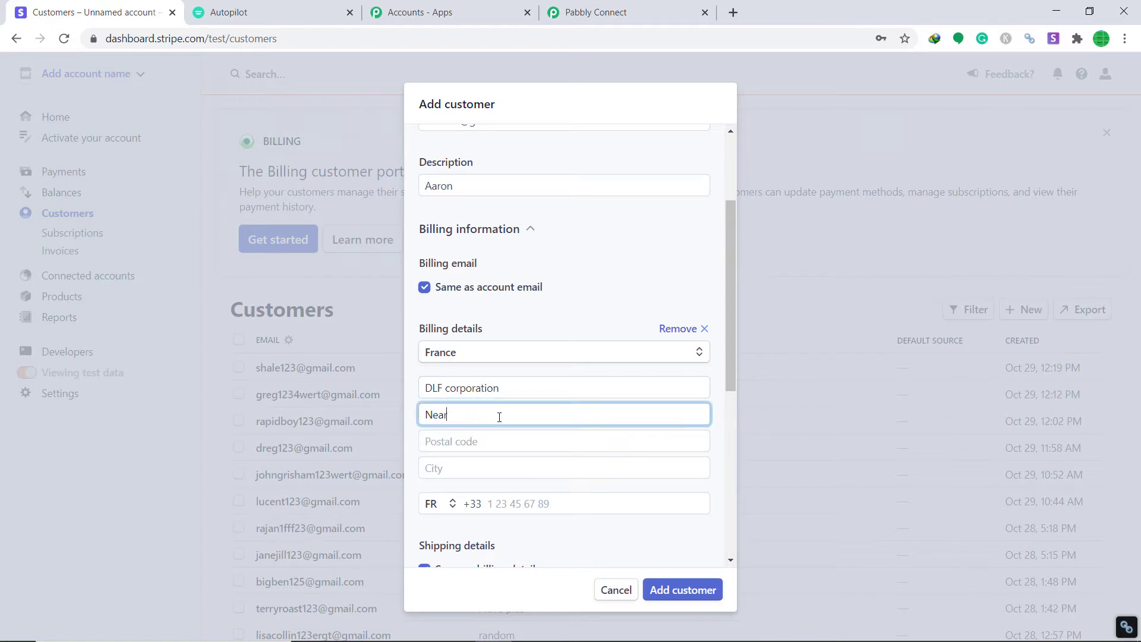
type(" Random Villages")
left_click(497, 448)
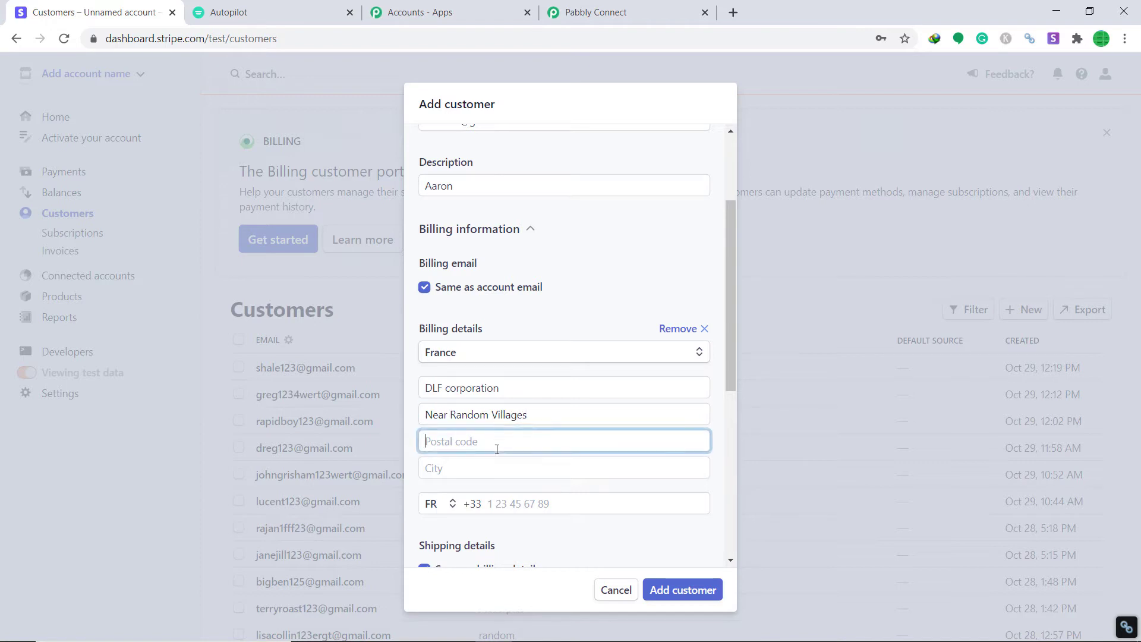
type("75001")
left_click(501, 470)
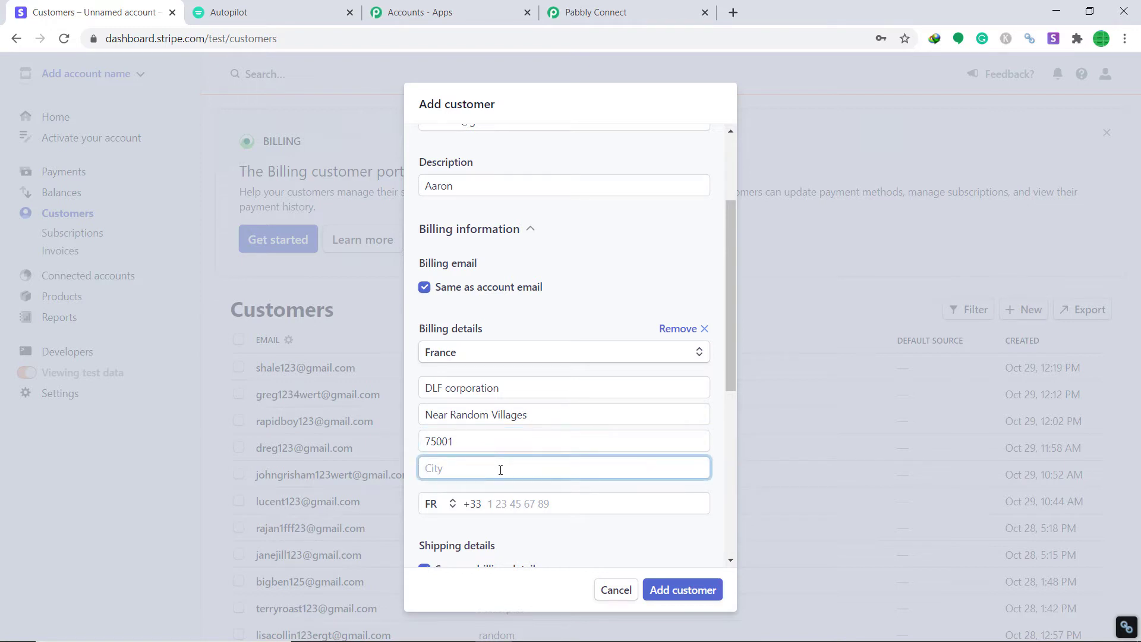
type("Paris")
- Add the customer's phone number, choose French language and CHF Swiss Franc currency, and save
scroll(500, 470, "down", 3)
left_click(496, 351)
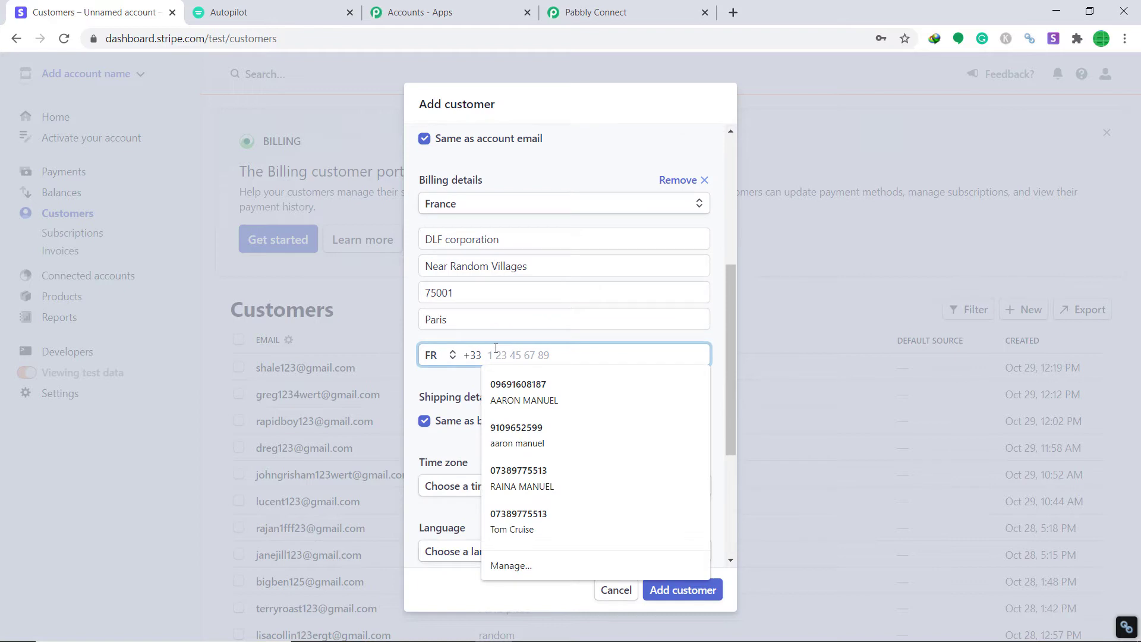
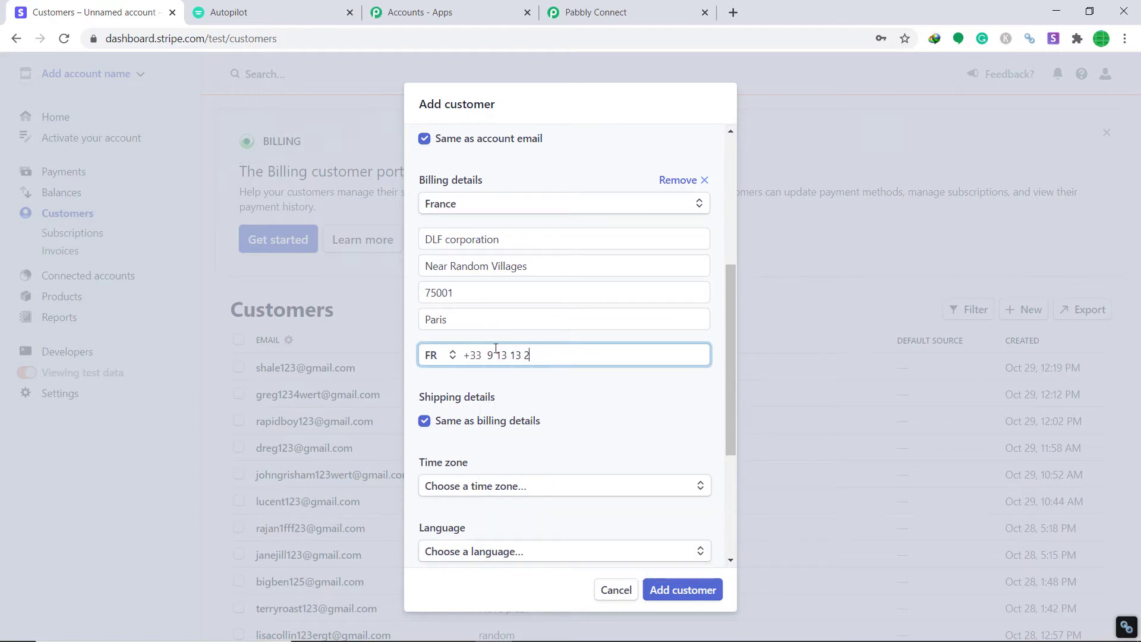
scroll(497, 356, "down", 3)
left_click(469, 404)
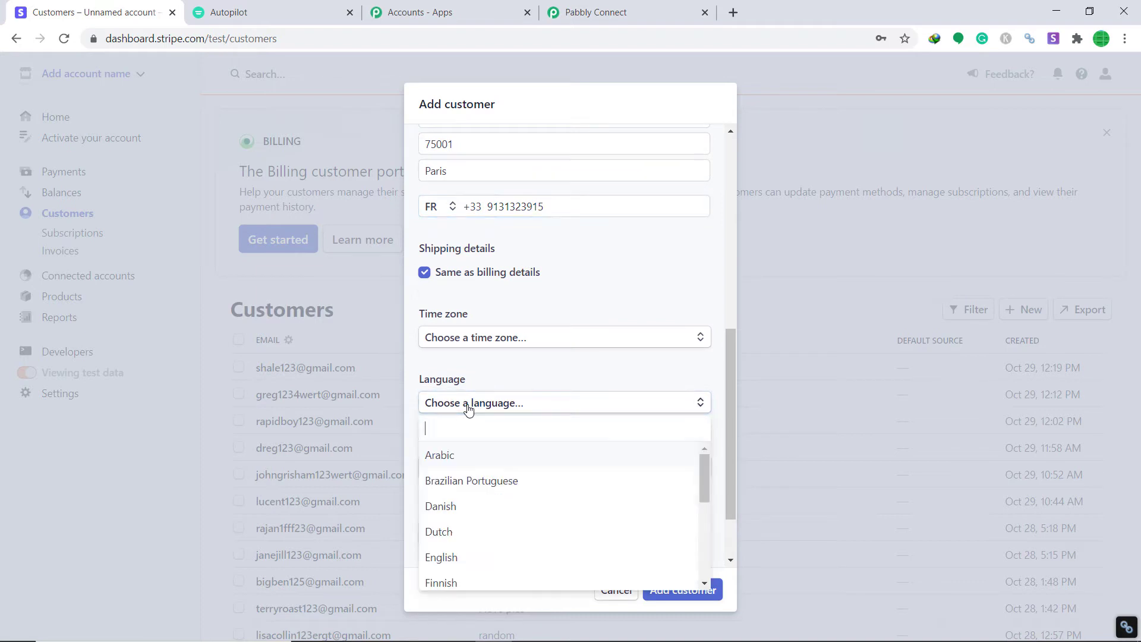
type("french")
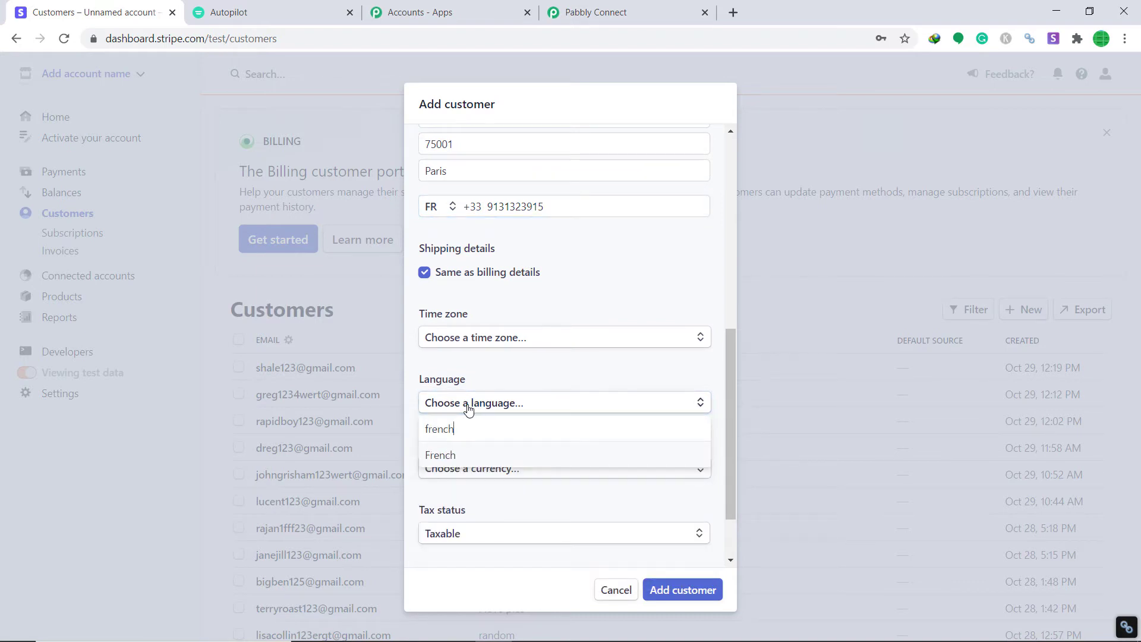
left_click(478, 456)
left_click(490, 470)
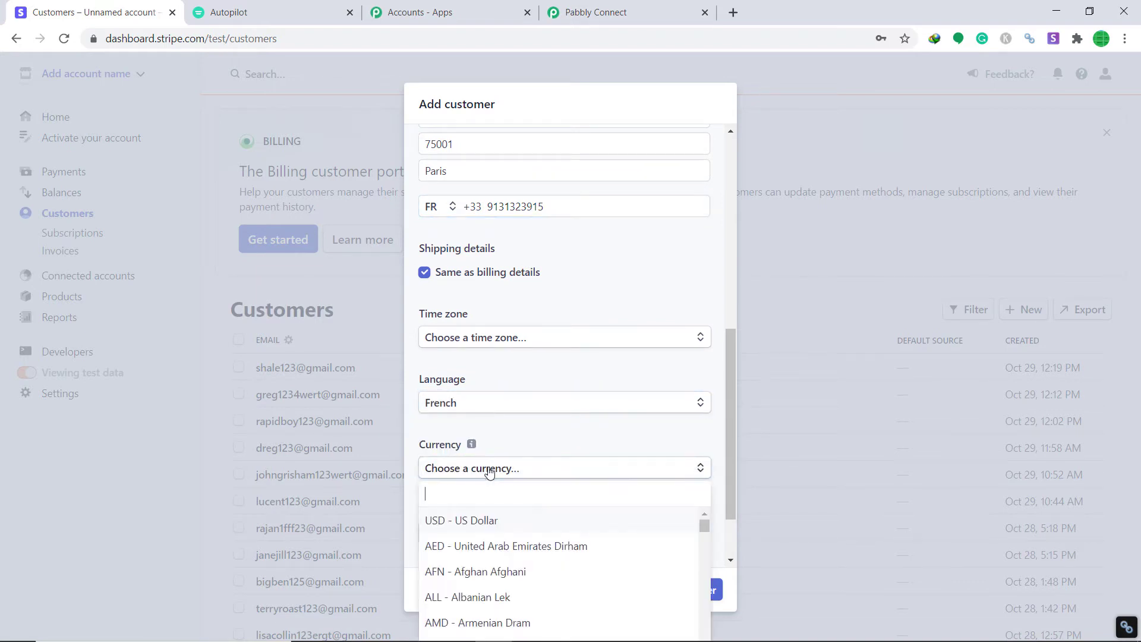
type("swiss")
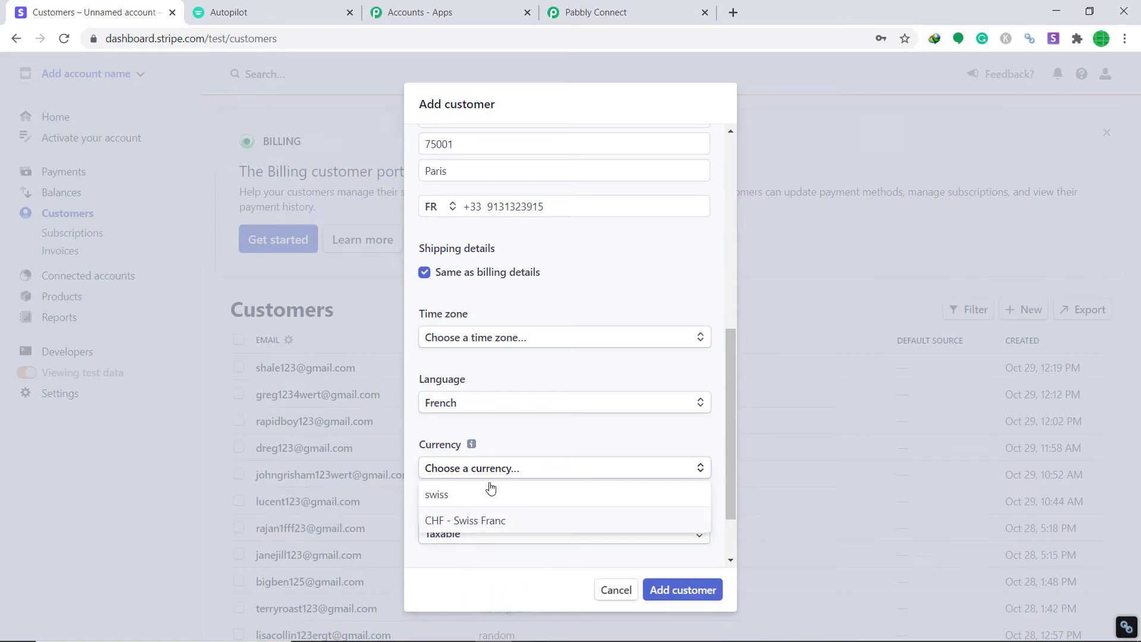
left_click(504, 526)
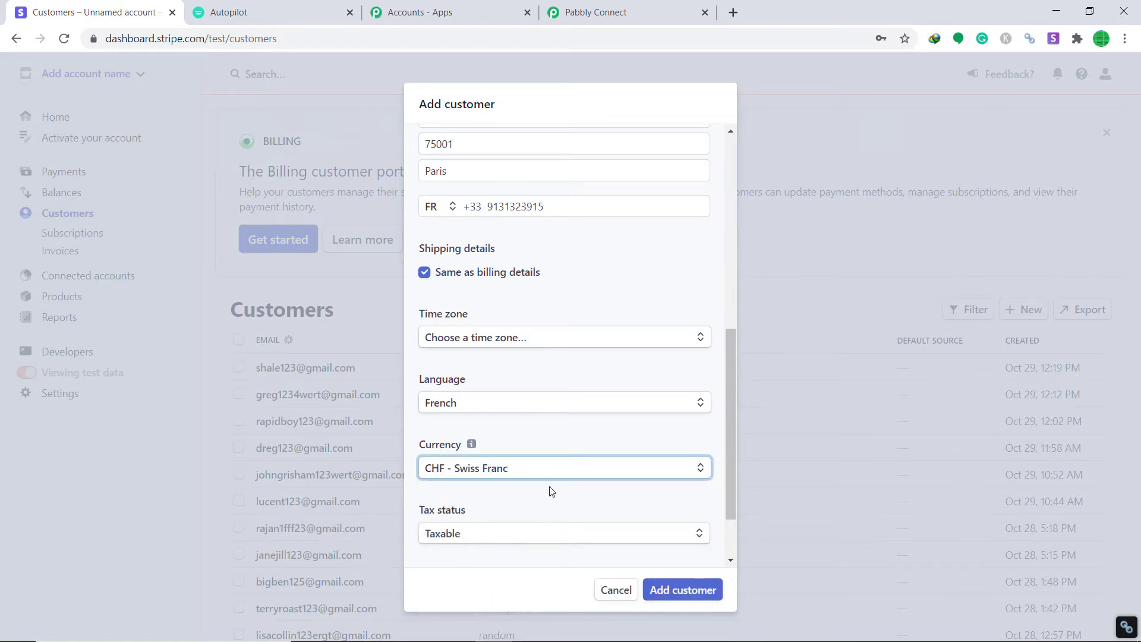
left_click(683, 591)
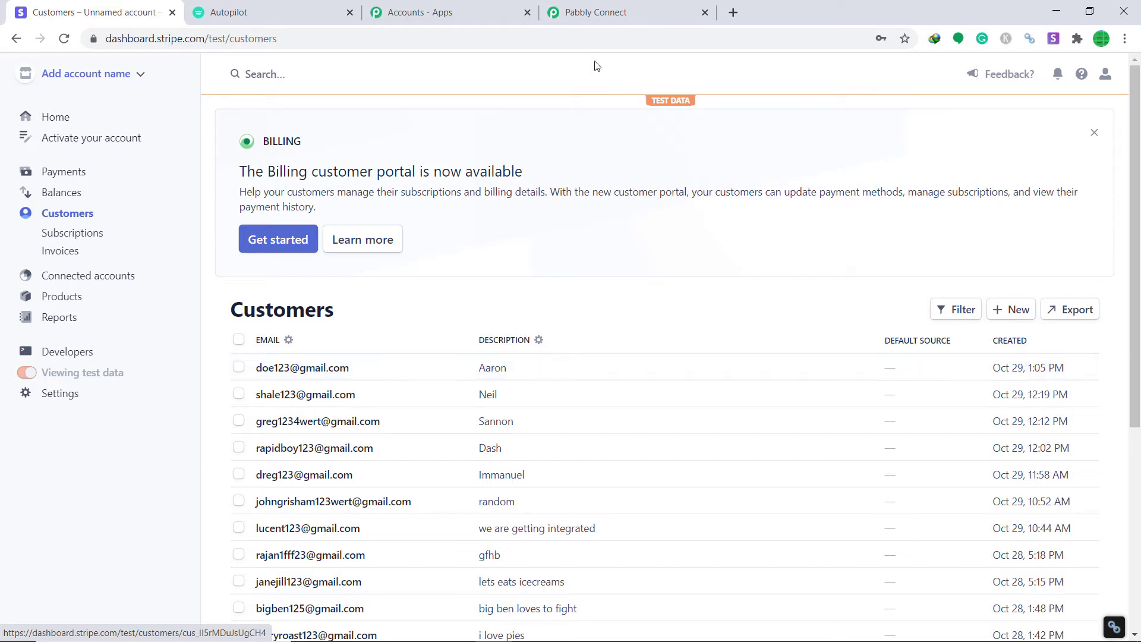
- With the new customer heading the Stripe list, go back to the Pabbly Connect workflow
left_click(601, 12)
- Review the captured customer name, email, phone and address fields, then add an action step
scroll(728, 281, "down", 5)
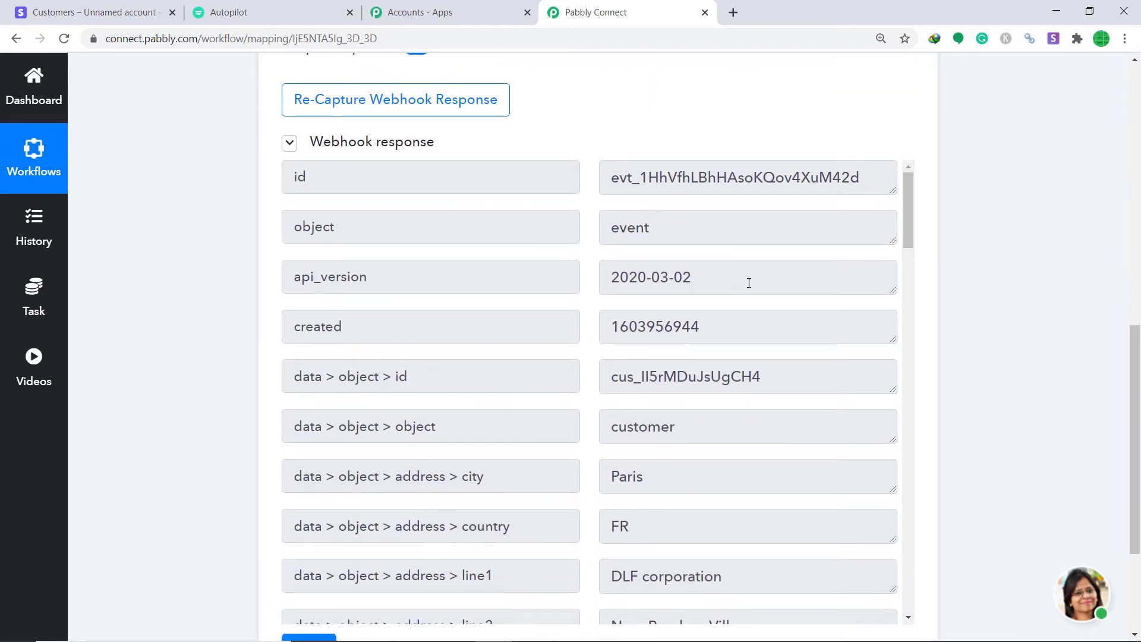
scroll(729, 281, "down", 8)
scroll(723, 296, "up", 3)
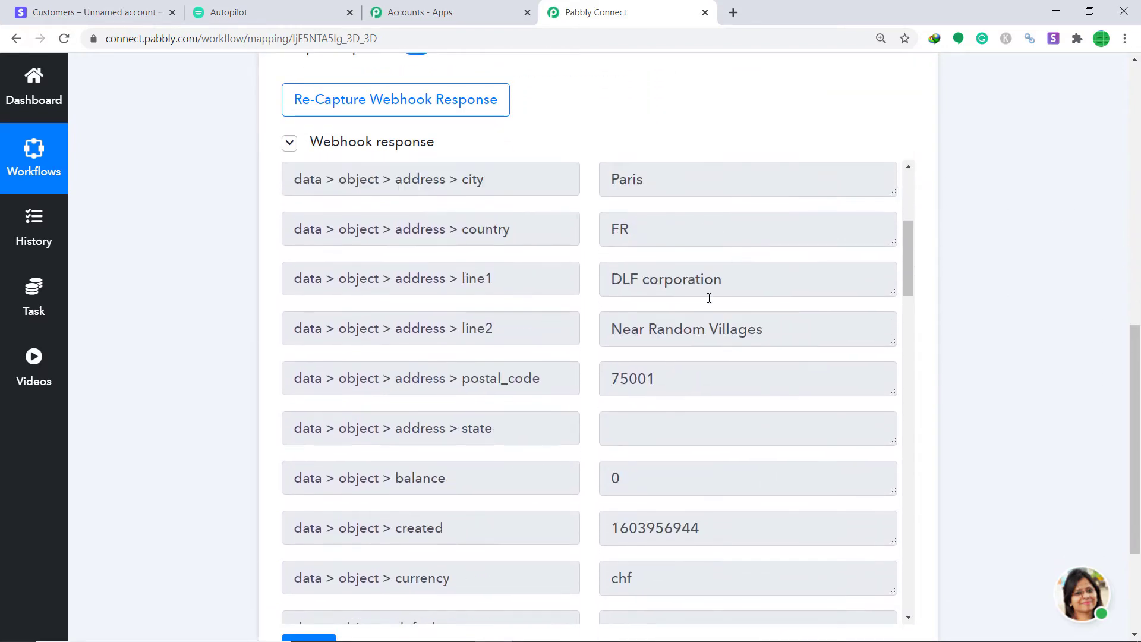
scroll(654, 303, "down", 3)
scroll(609, 310, "up", 1)
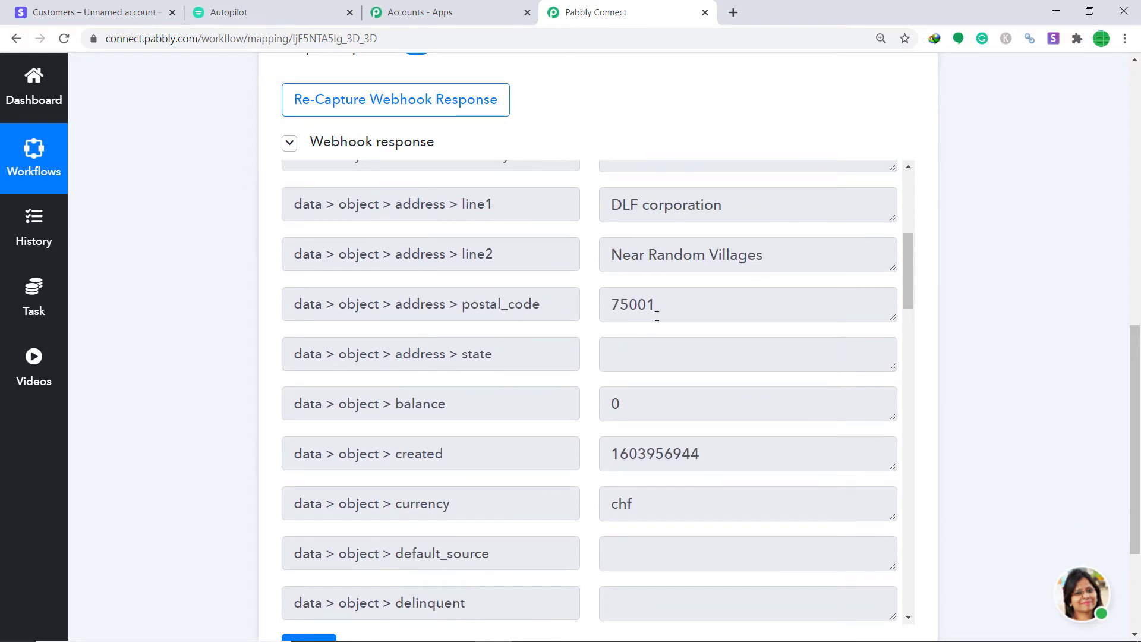
scroll(653, 309, "up", 1)
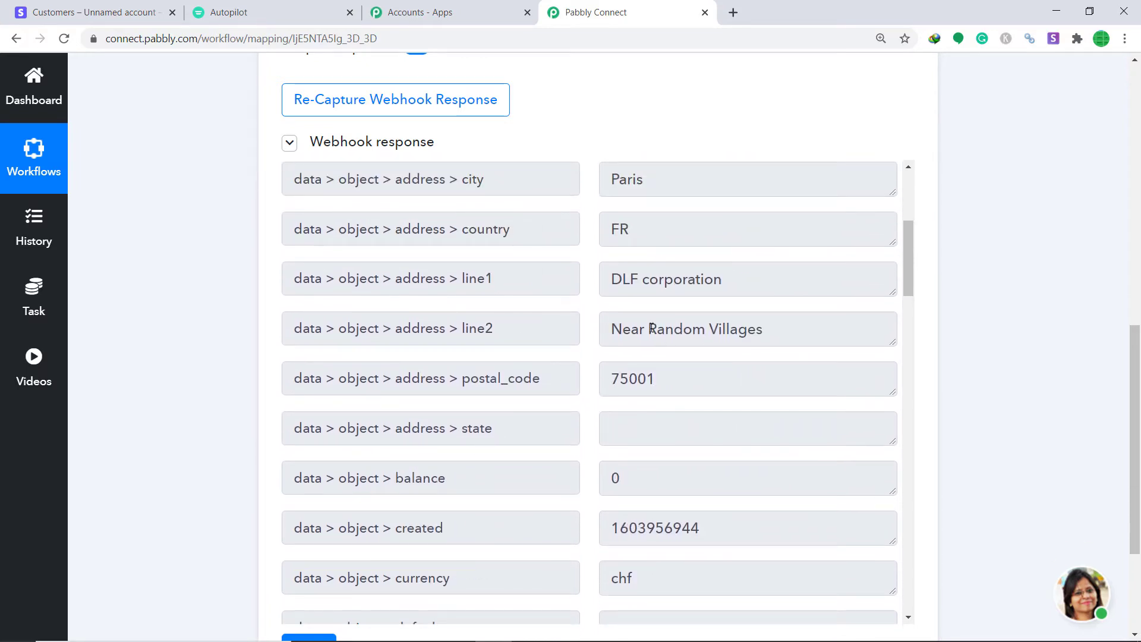
scroll(551, 329, "up", 1)
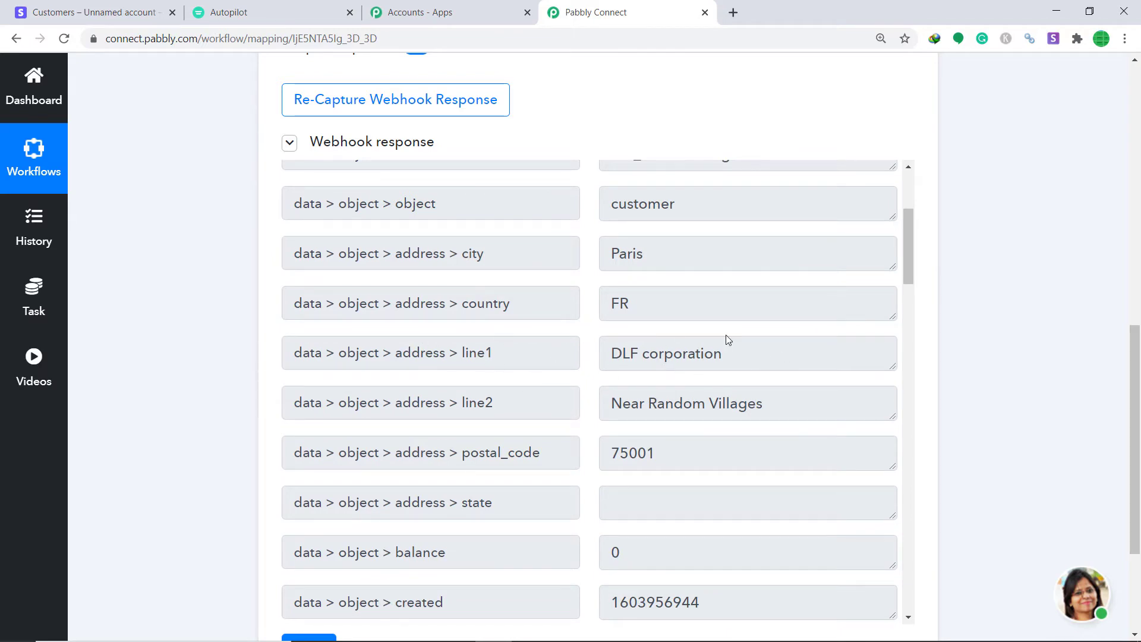
scroll(664, 345, "up", 1)
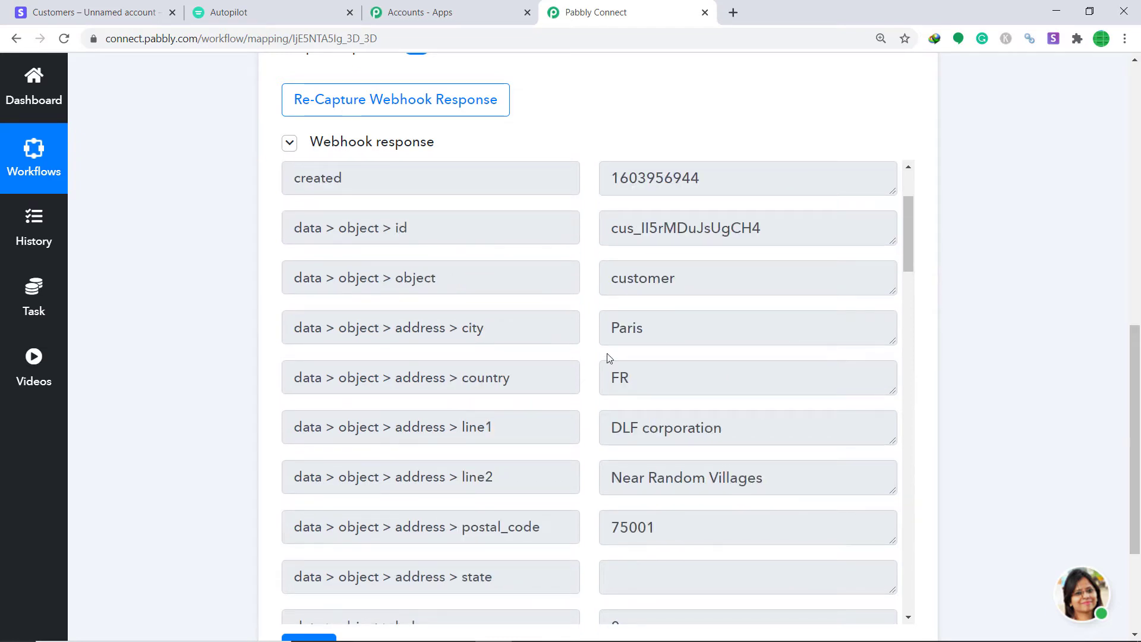
scroll(668, 309, "up", 2)
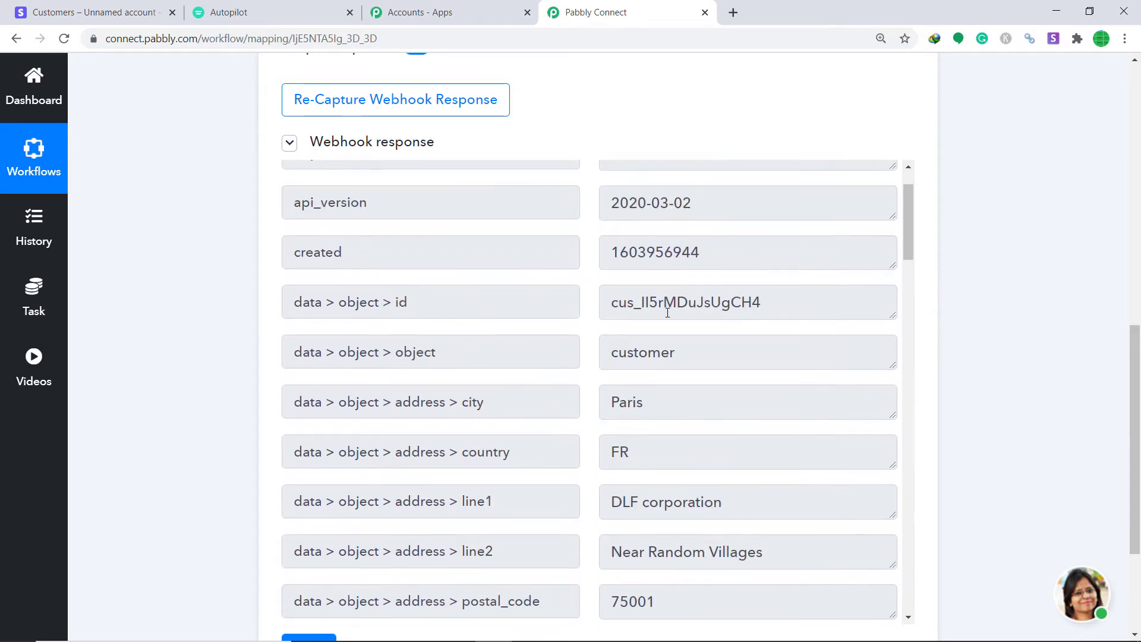
scroll(676, 299, "down", 8)
scroll(675, 330, "down", 3)
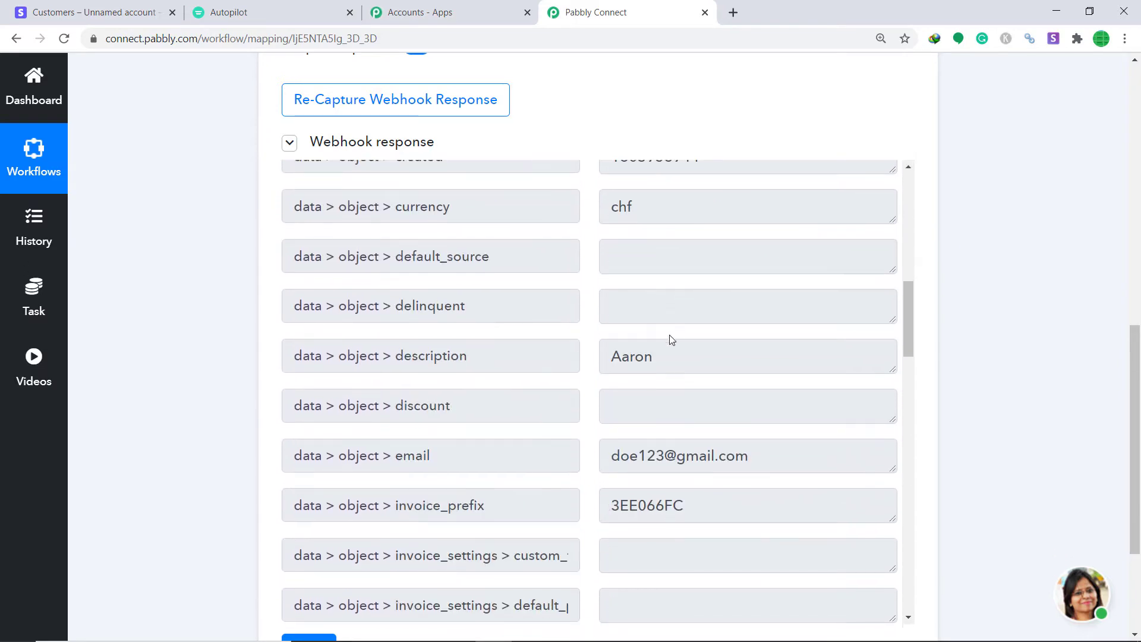
scroll(510, 362, "down", 1)
scroll(670, 295, "down", 2)
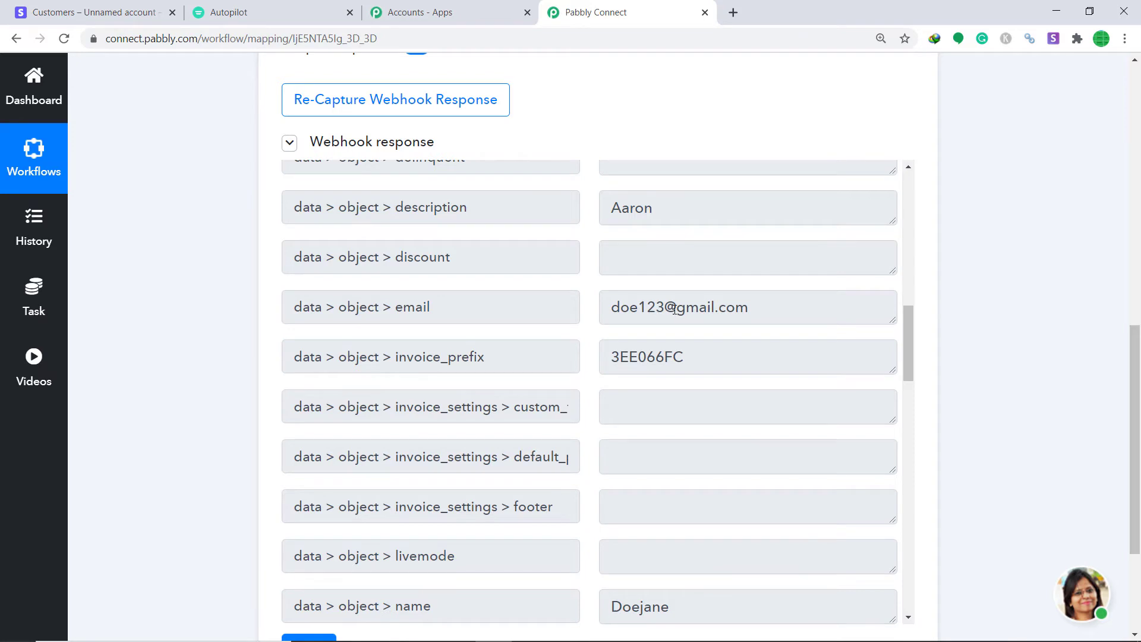
scroll(721, 311, "down", 5)
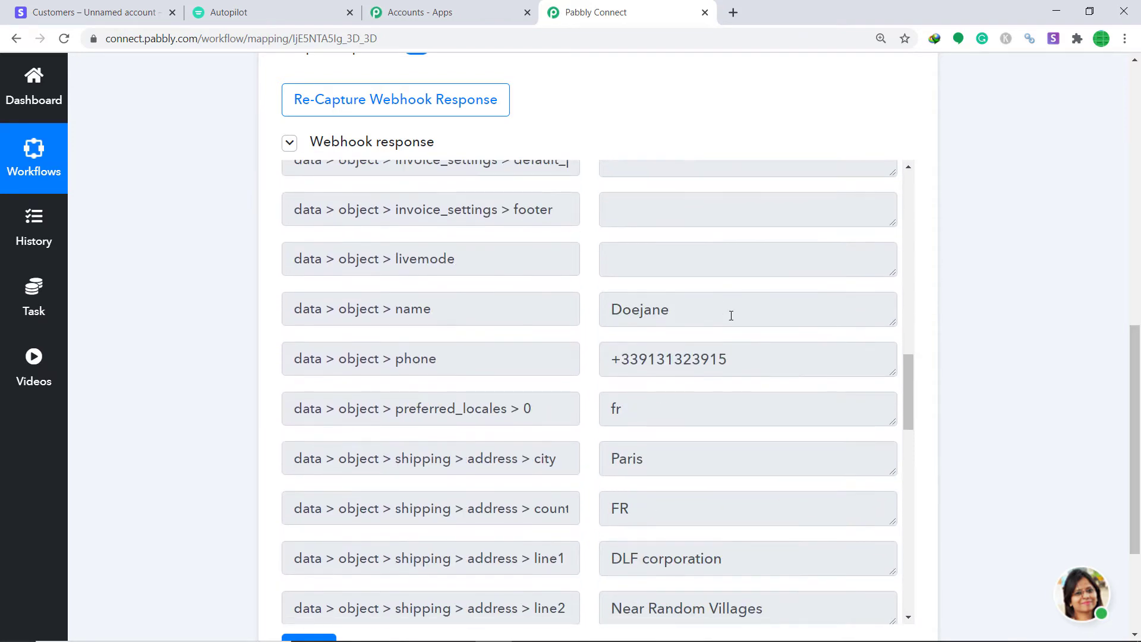
scroll(785, 351, "down", 1)
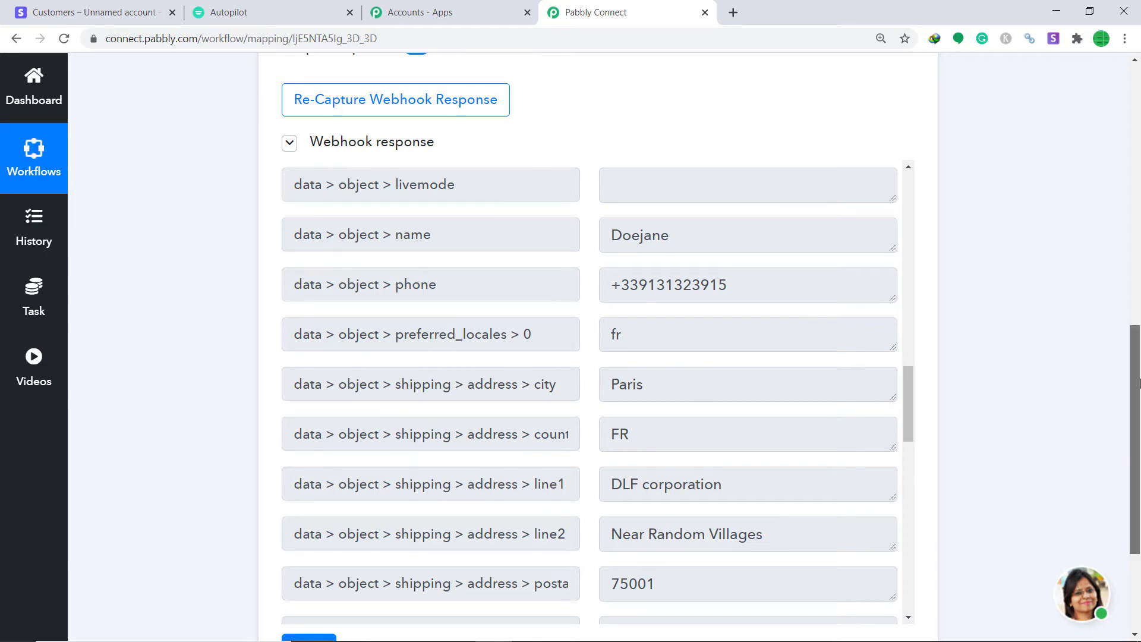
scroll(978, 393, "down", 3)
left_click(599, 545)
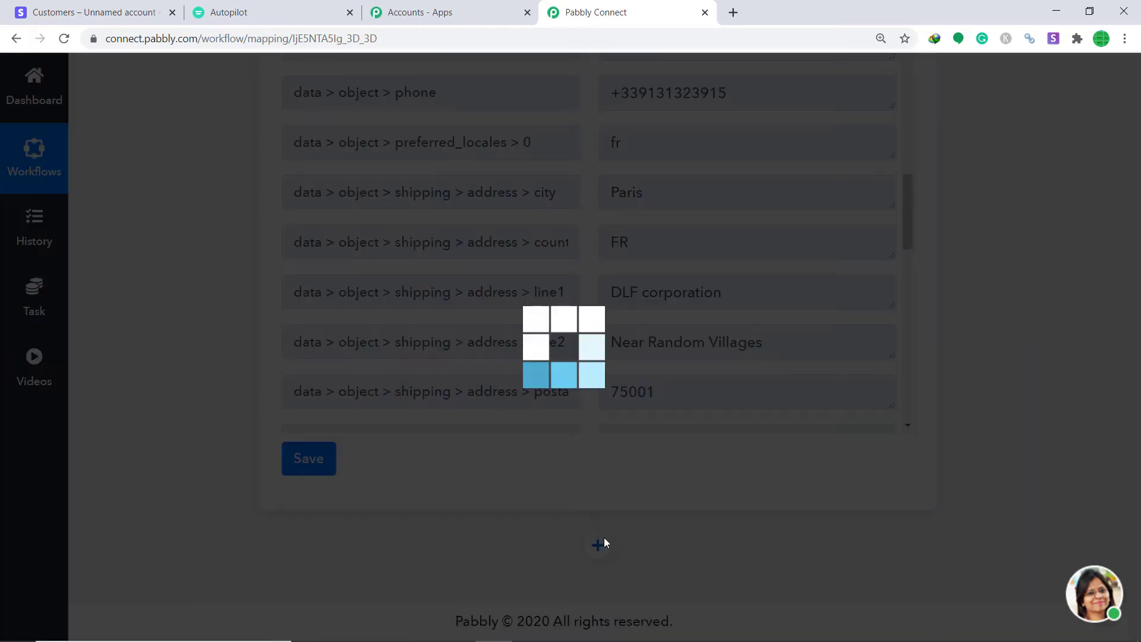
- Choose Autopilot as the action step's app
scroll(1117, 453, "down", 5)
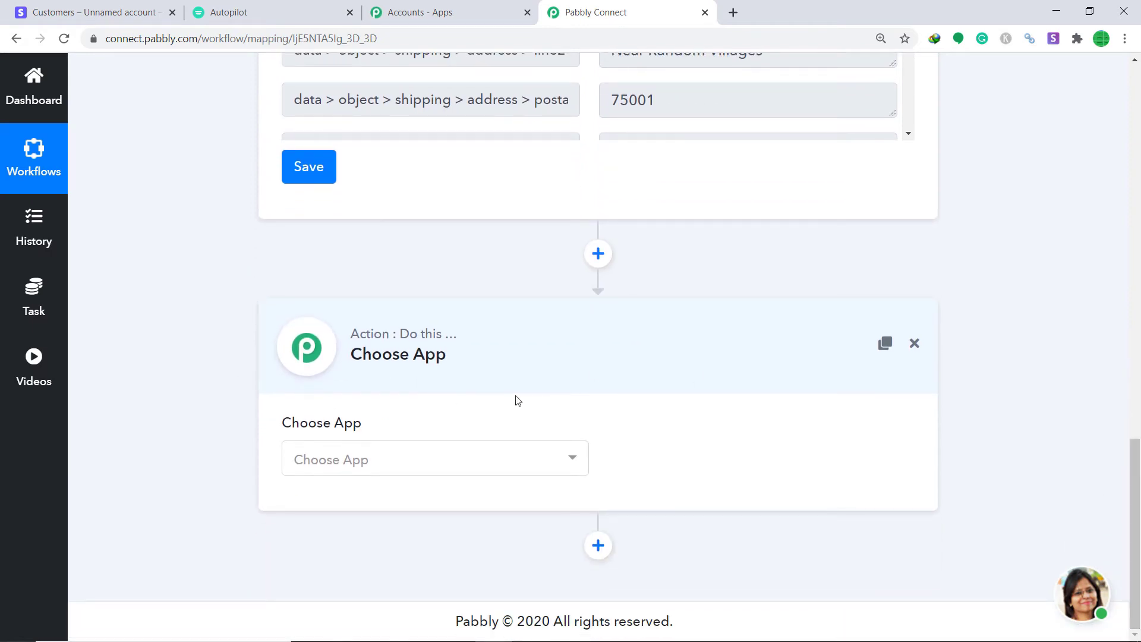
left_click(428, 473)
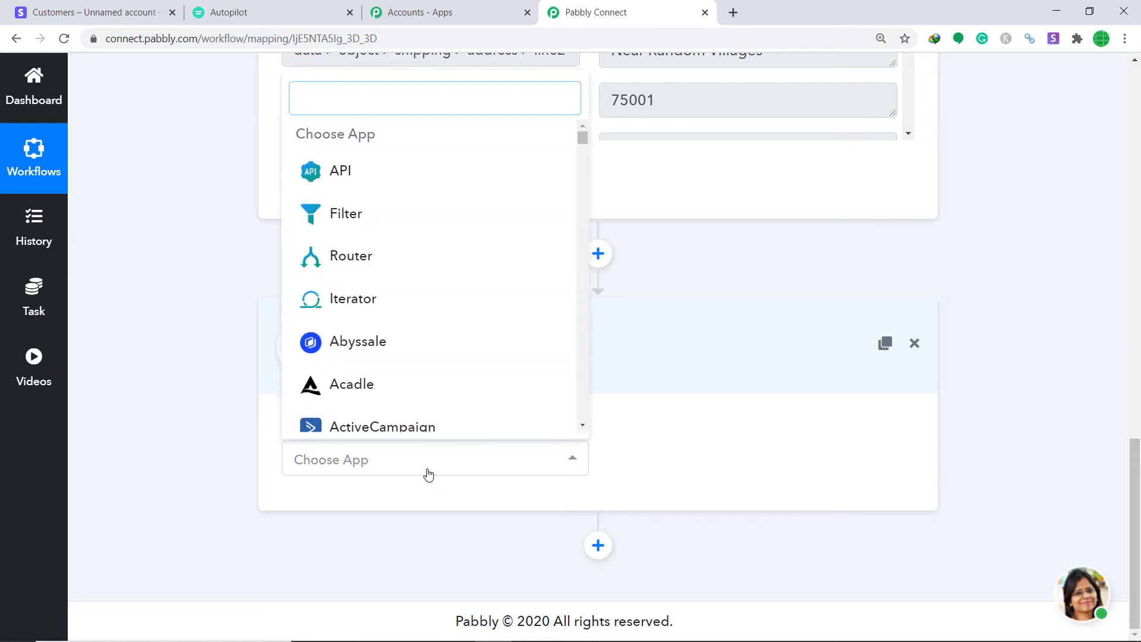
type("autopi")
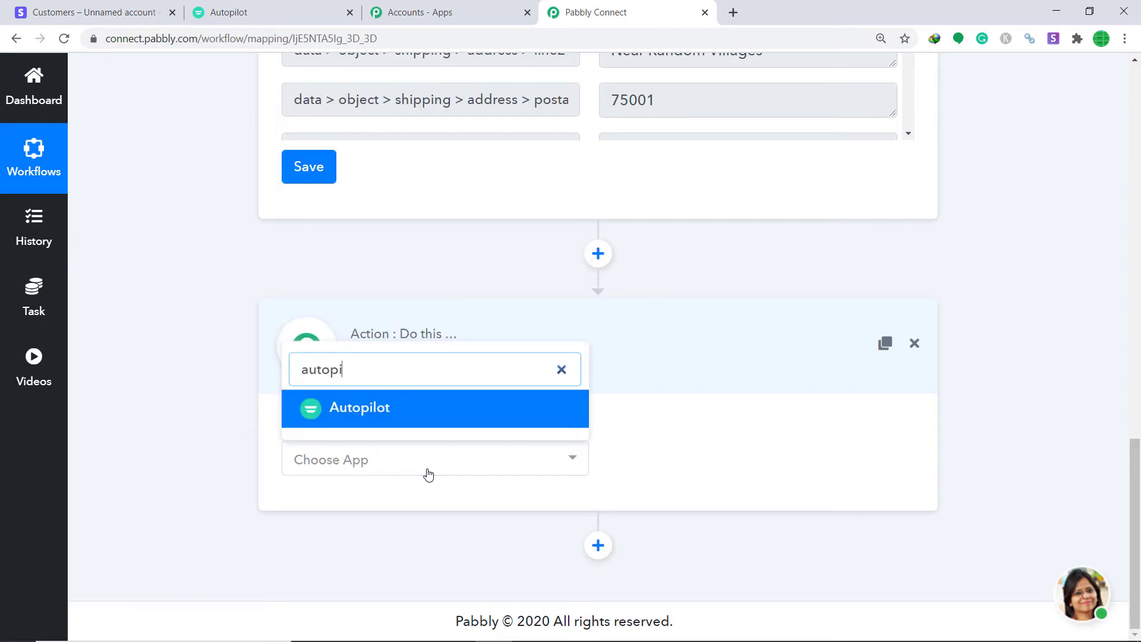
left_click(440, 406)
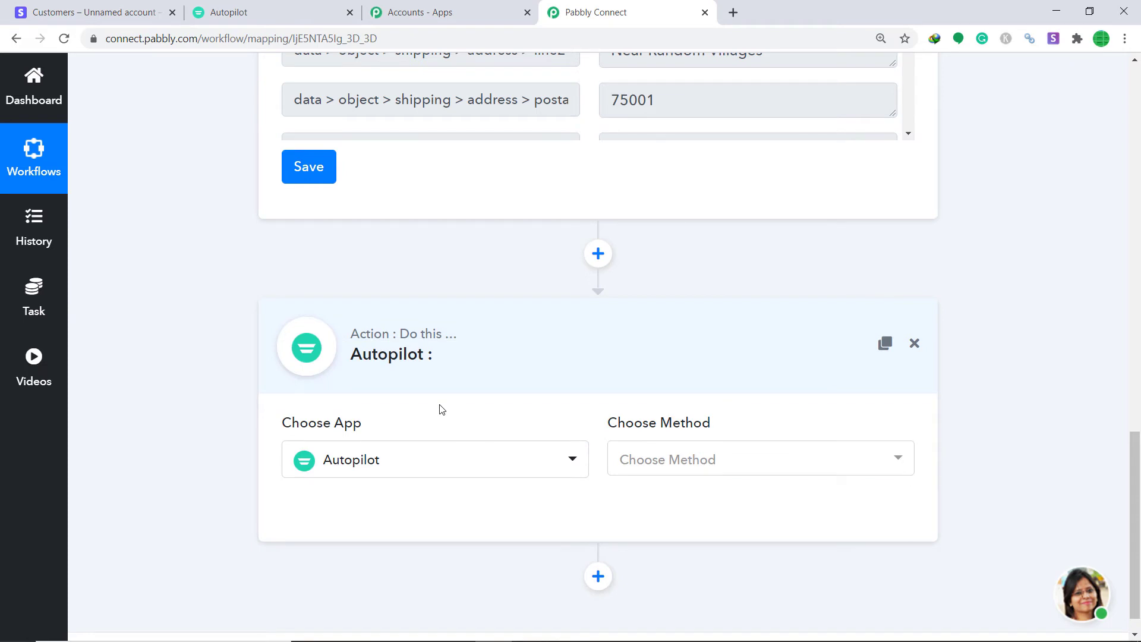
- Set the Autopilot action to Add New Contact to List and begin connecting the account
left_click(743, 463)
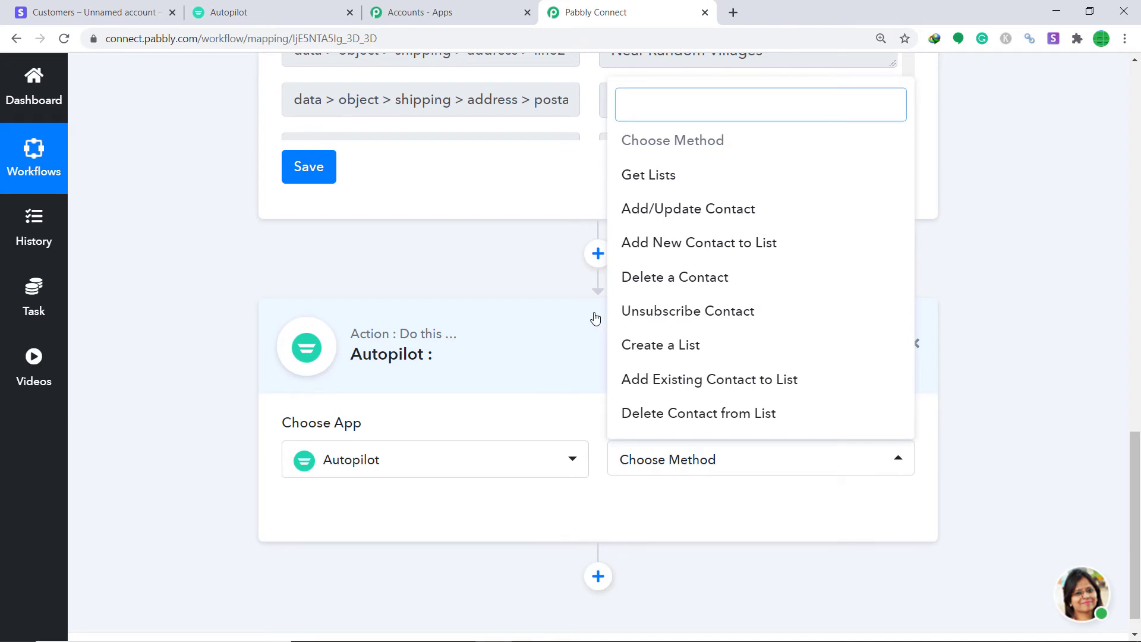
left_click(675, 250)
left_click(722, 459)
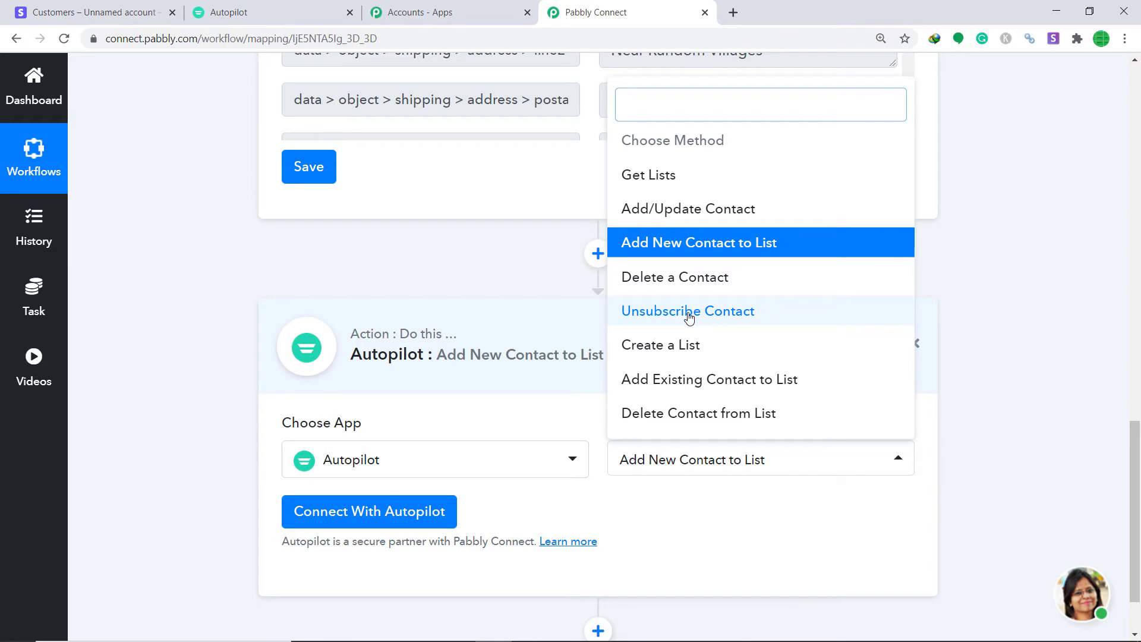
left_click(722, 521)
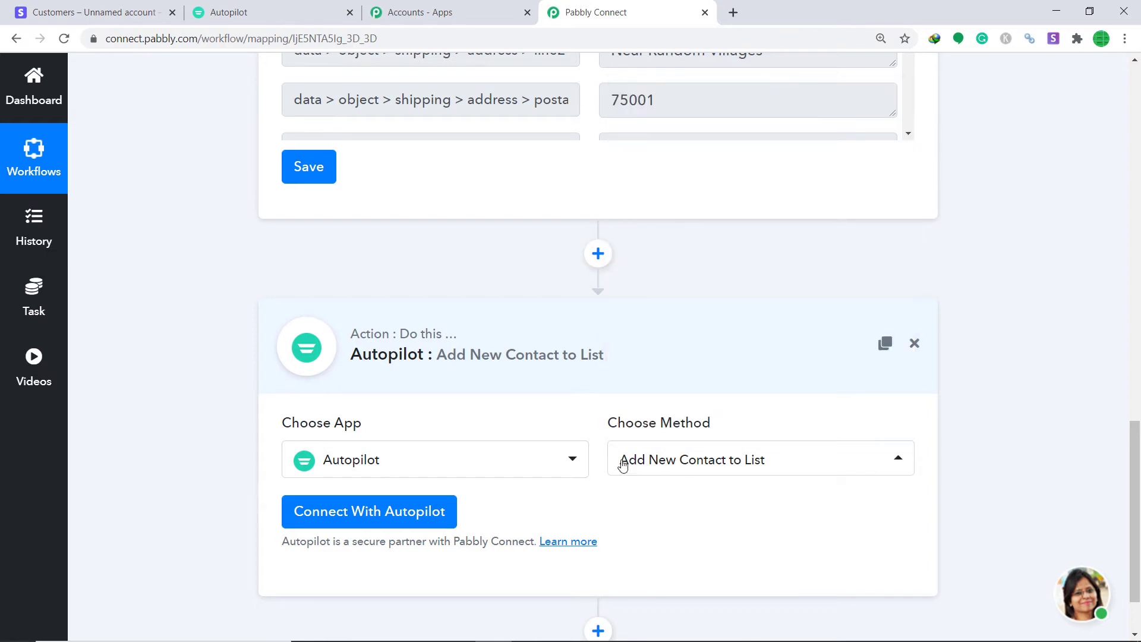
left_click(397, 509)
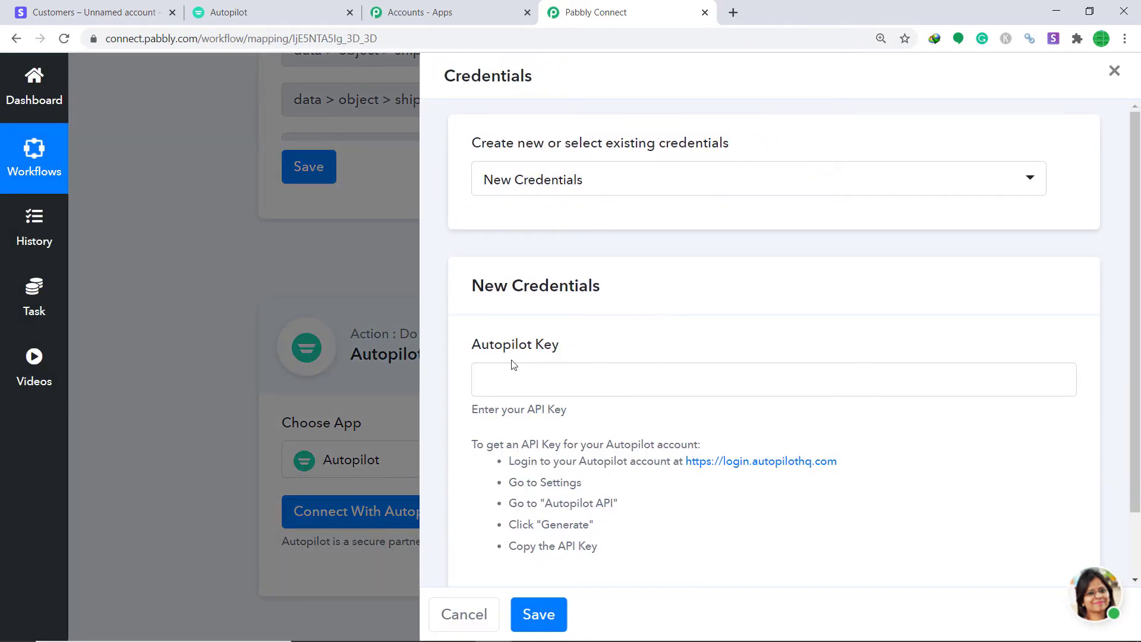
- Scroll the Autopilot credentials form, then switch to the Autopilot tab's Journeys page
scroll(514, 365, "down", 1)
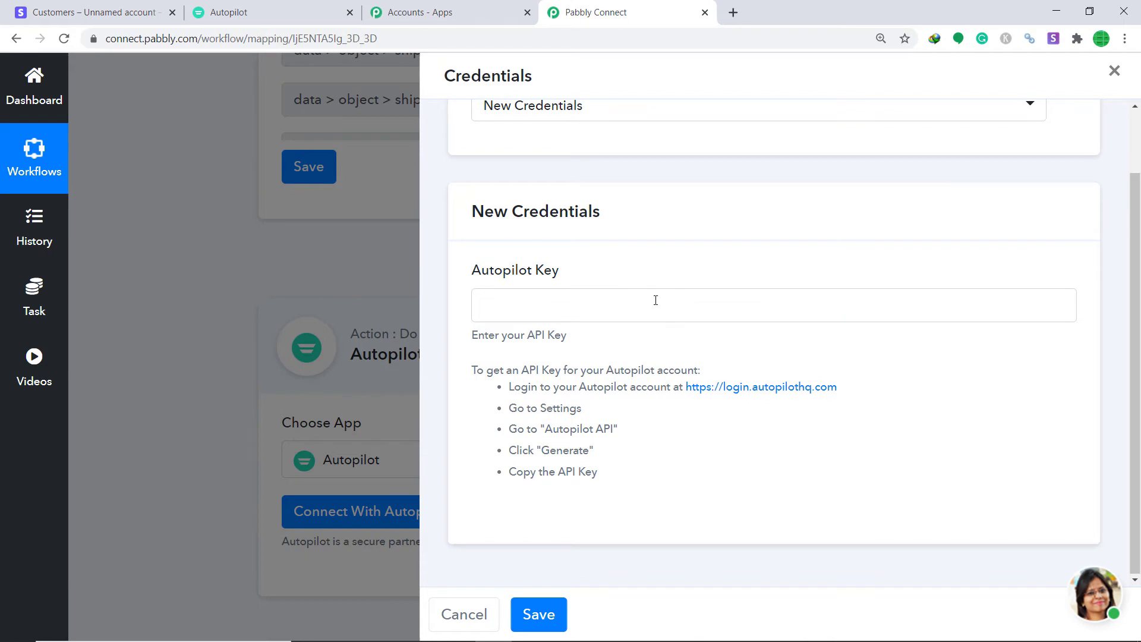
left_click(271, 2)
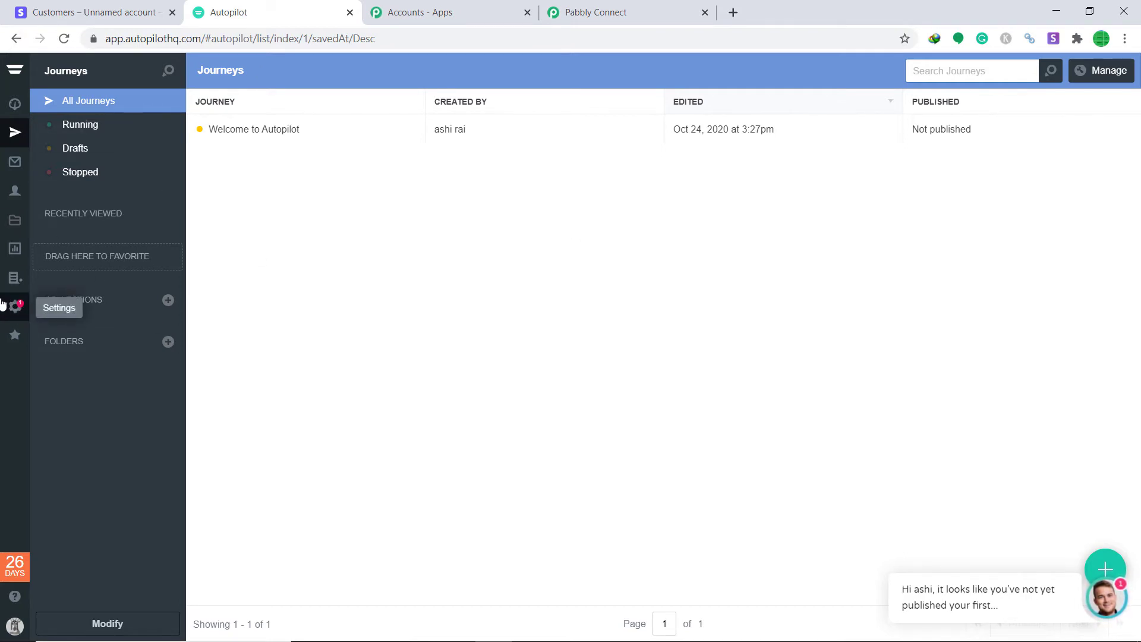
- Copy the account's API key from Autopilot's Settings > Autopilot API page
left_click(6, 312)
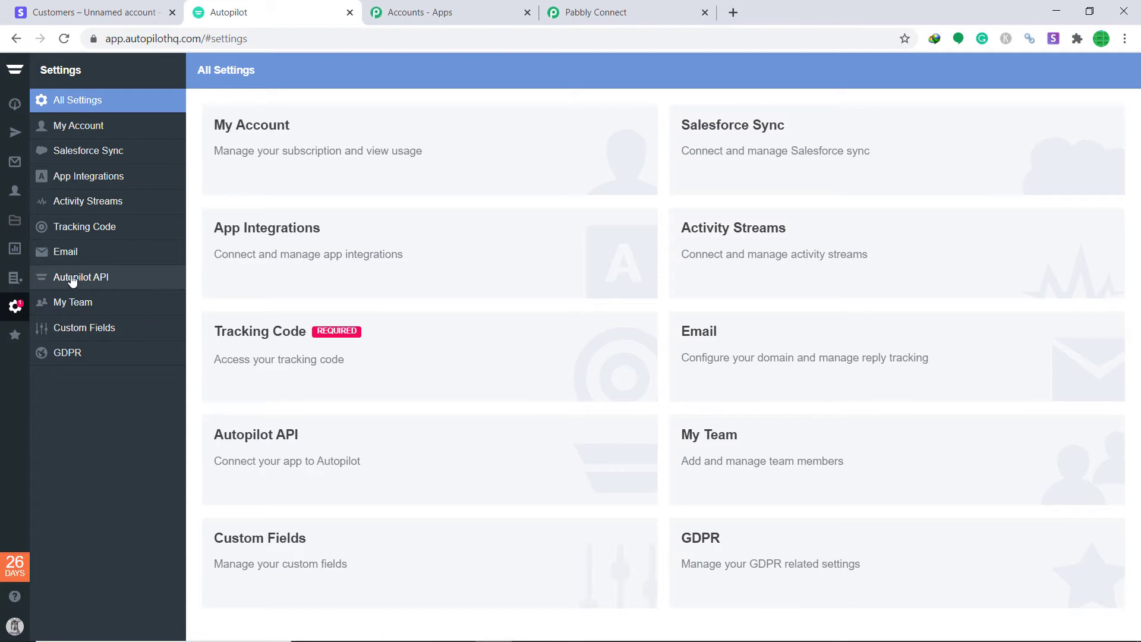
left_click(46, 287)
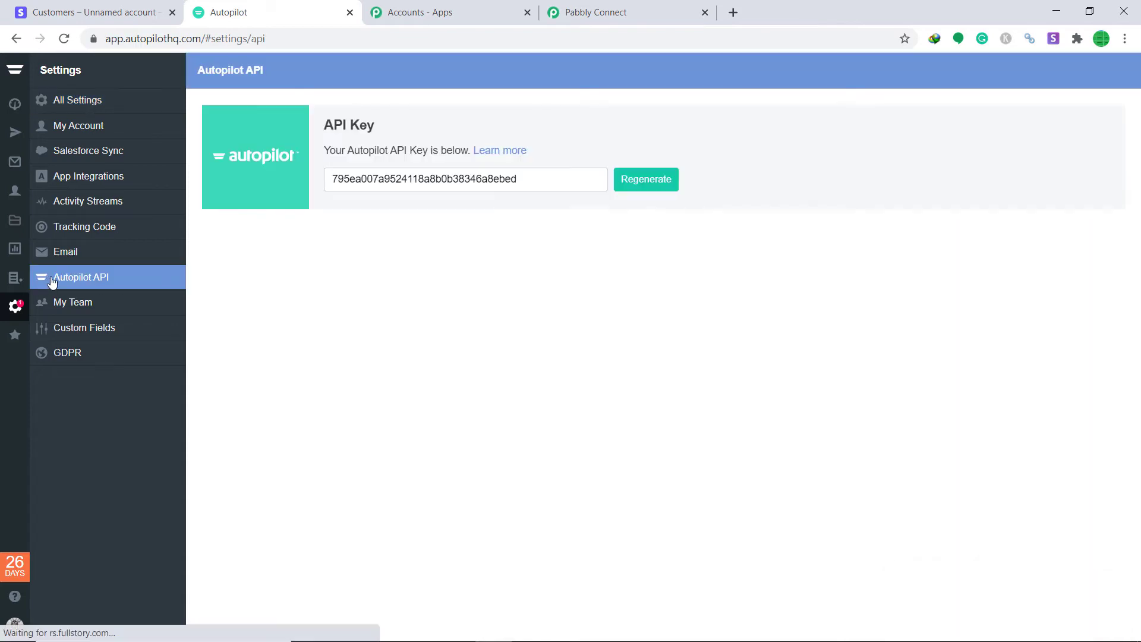
left_click(332, 178)
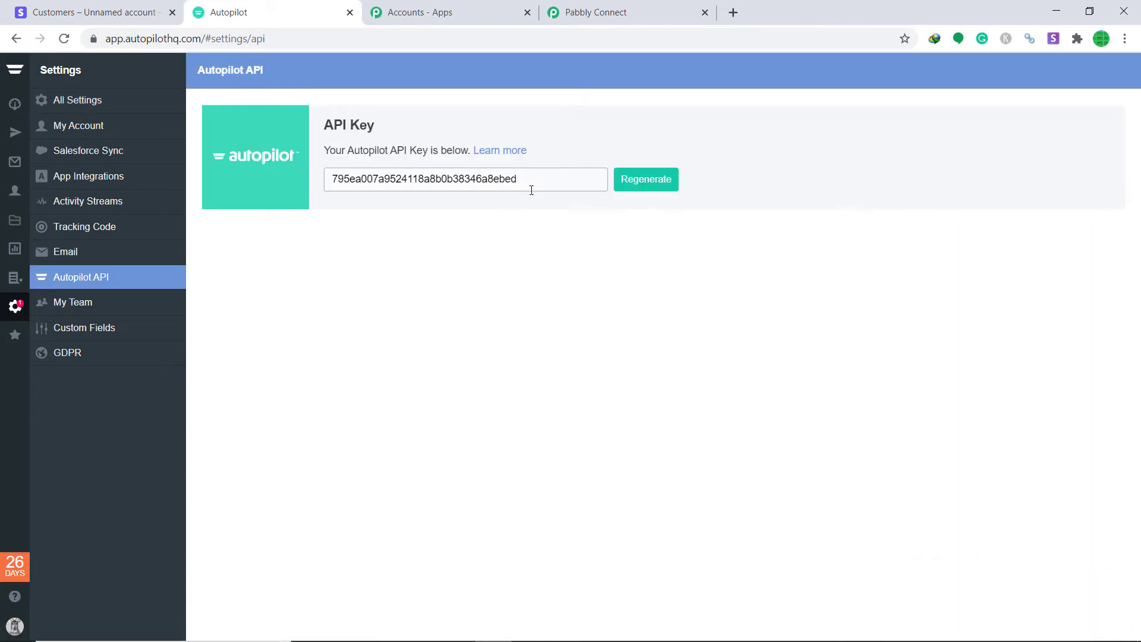
double_click(530, 189)
left_click_drag(428, 184, 351, 182)
right_click(358, 184)
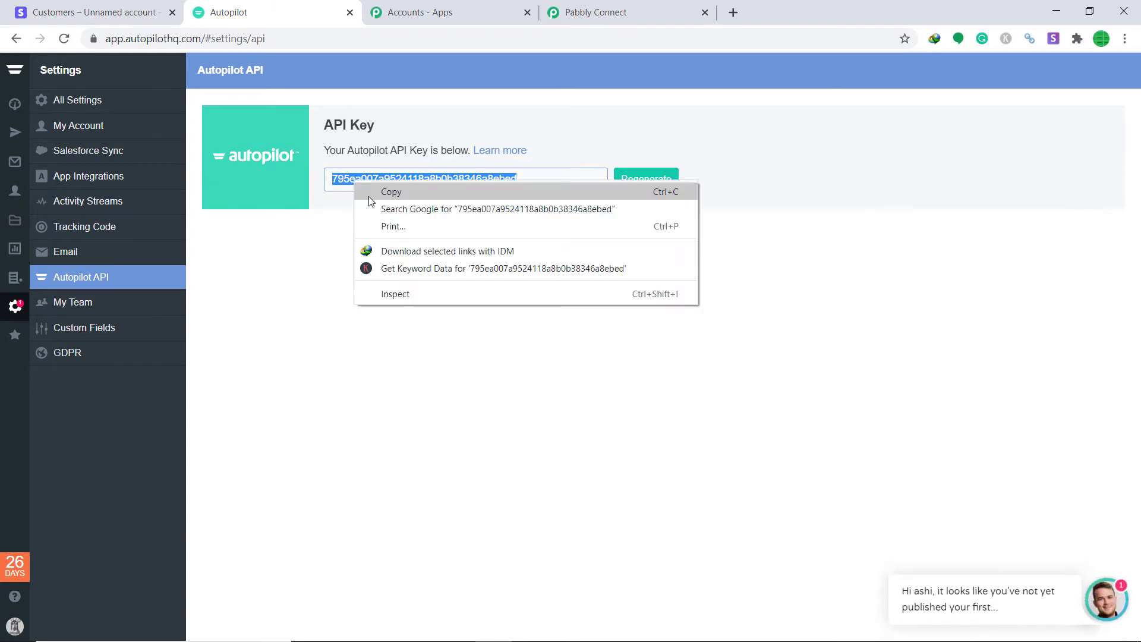
left_click(371, 190)
- Paste the API key into Pabbly's Autopilot Key field, verify it, and save the connection
left_click(574, 8)
left_click(574, 300)
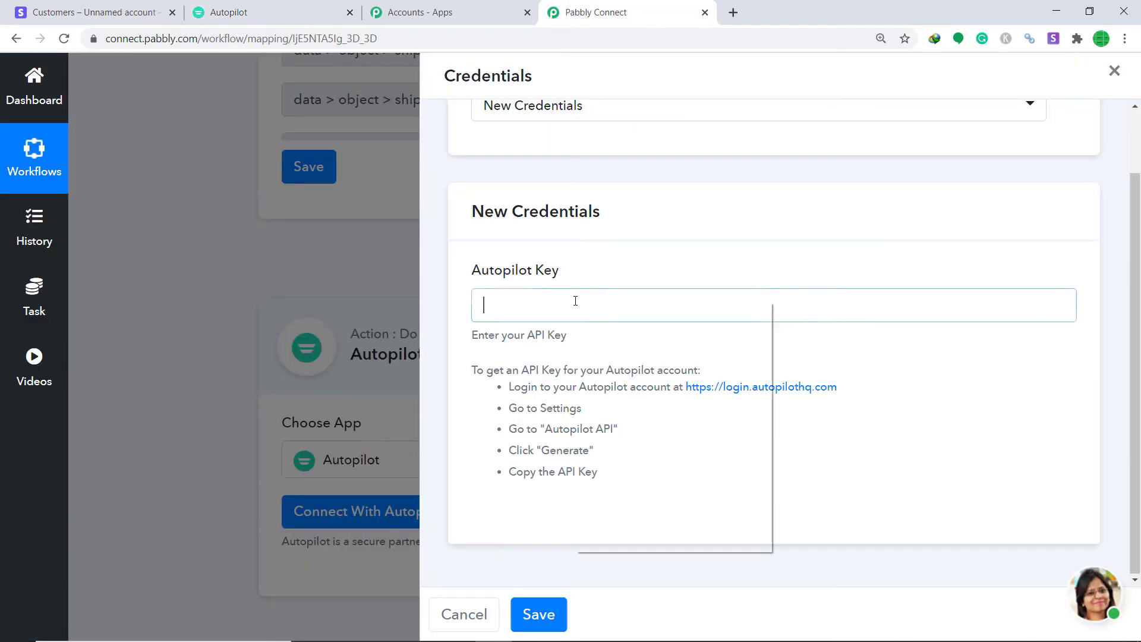
right_click(575, 301)
left_click(619, 415)
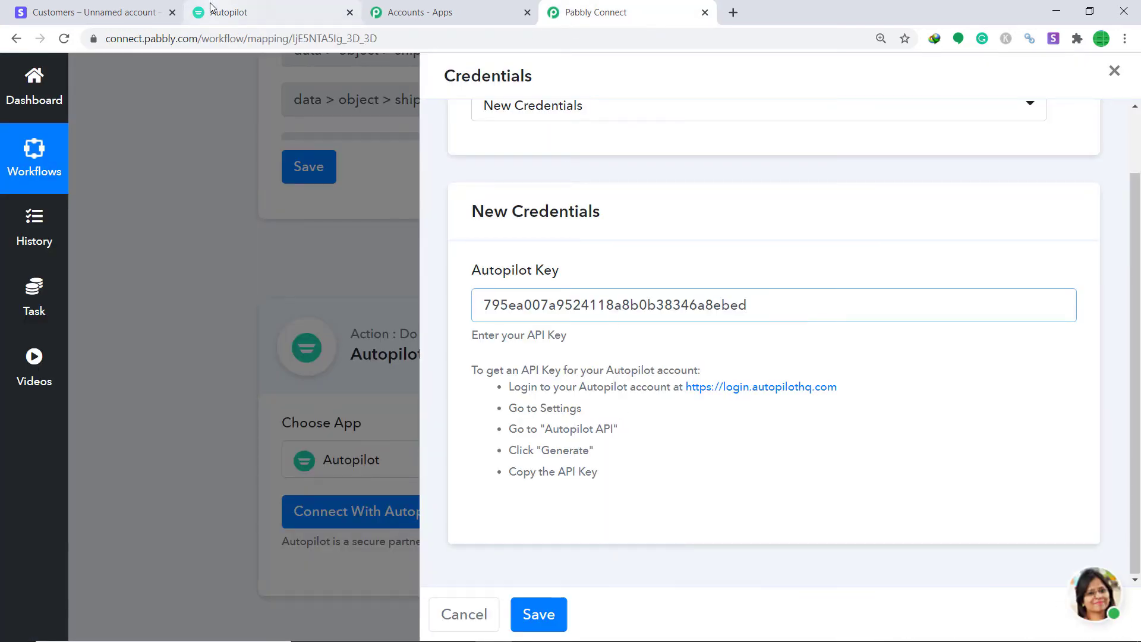
left_click(214, 8)
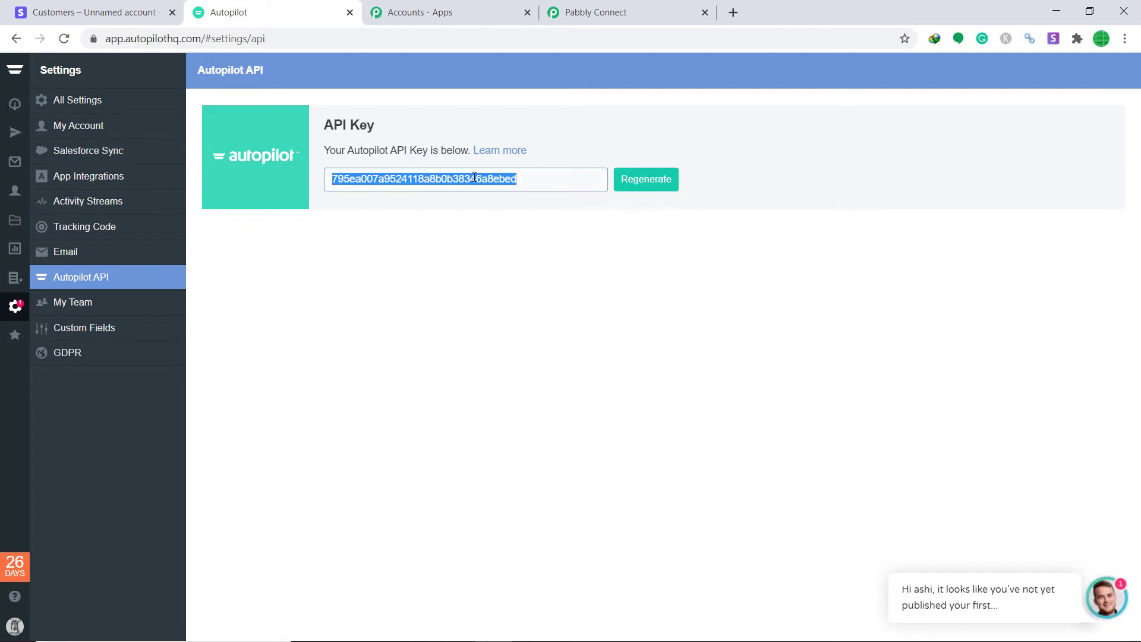
left_click(611, 9)
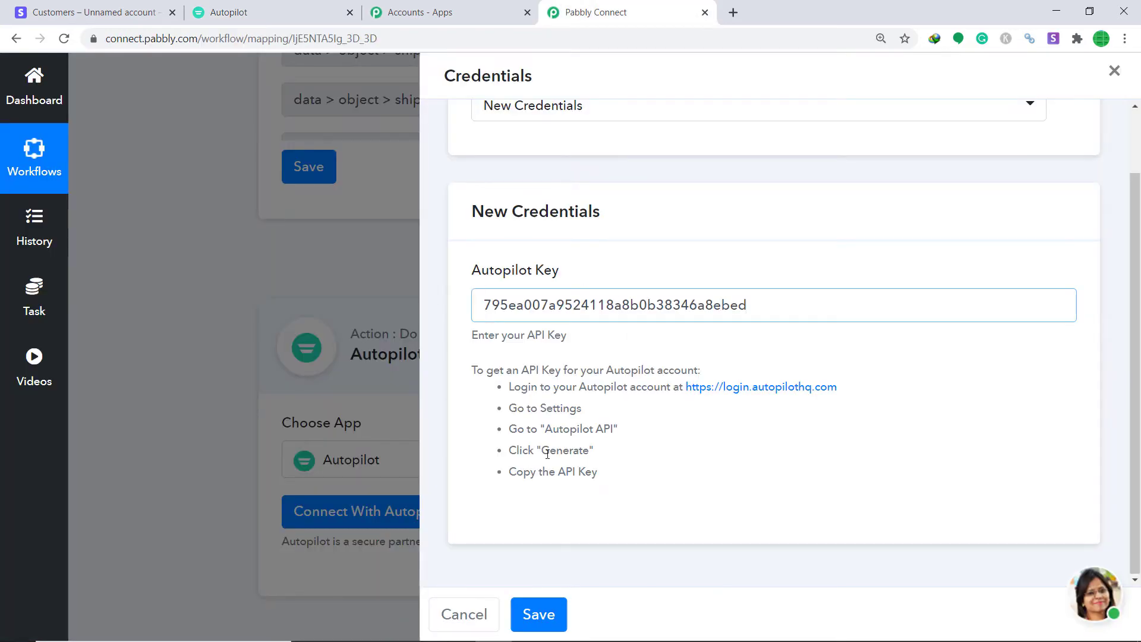
left_click(538, 617)
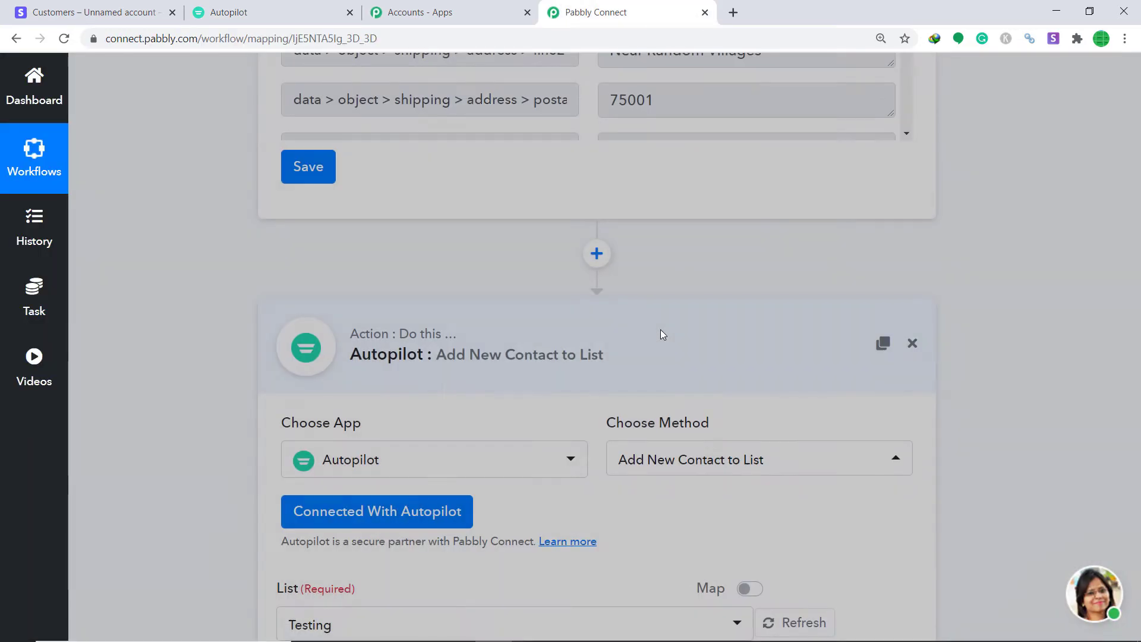
- Scroll to the Add New Contact to List action's List field and open its dropdown
scroll(777, 294, "down", 5)
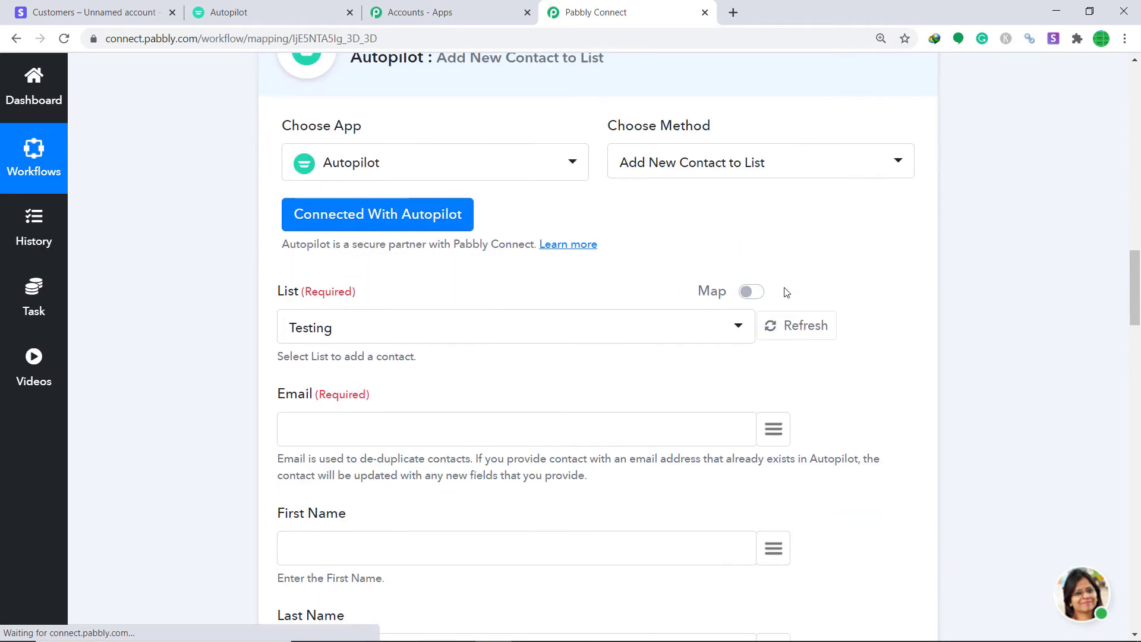
scroll(830, 372, "down", 4)
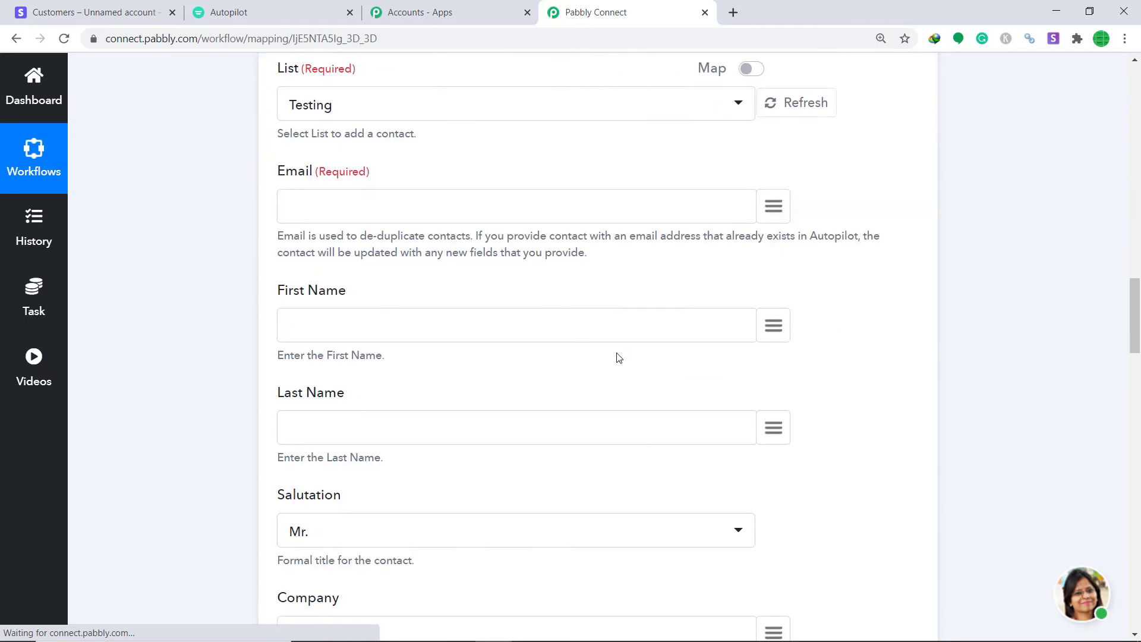
scroll(623, 286, "up", 4)
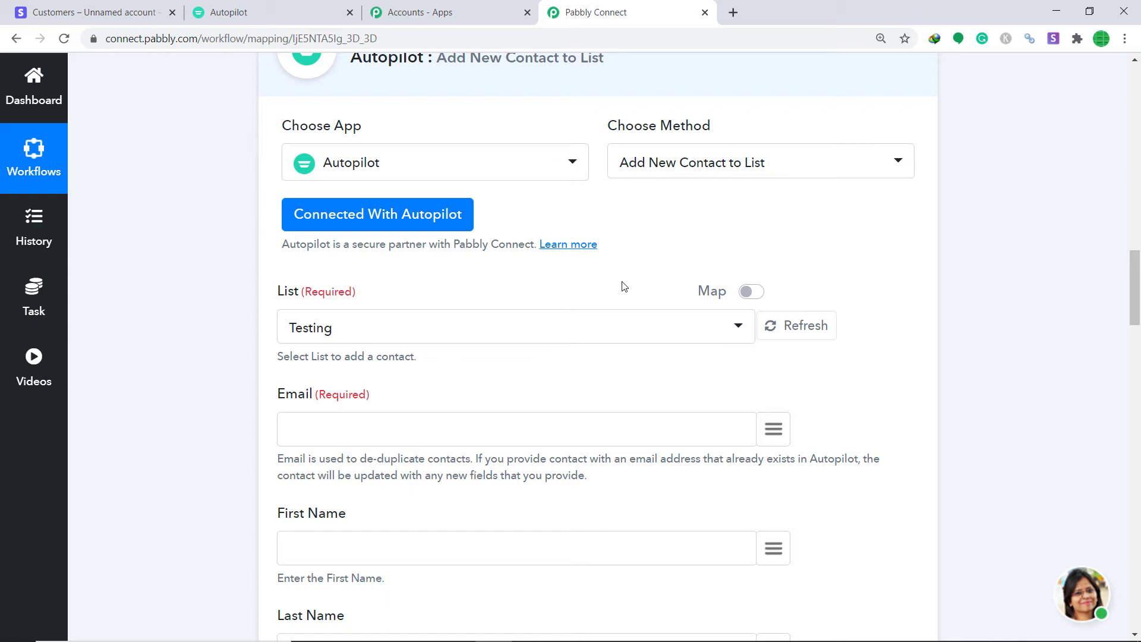
scroll(624, 287, "down", 2)
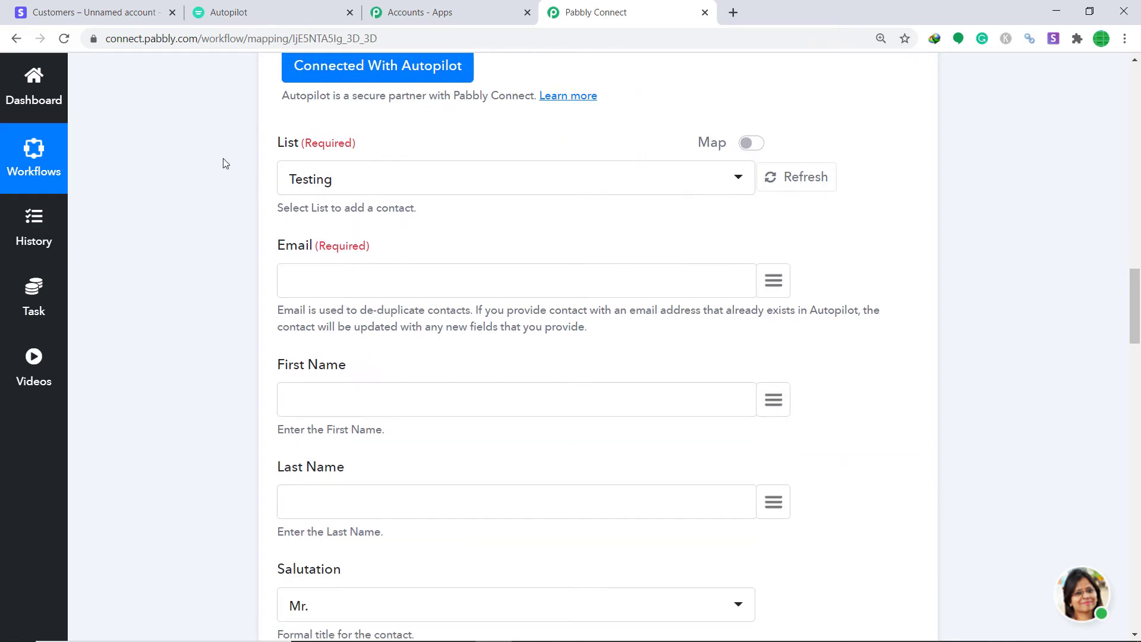
left_click(359, 185)
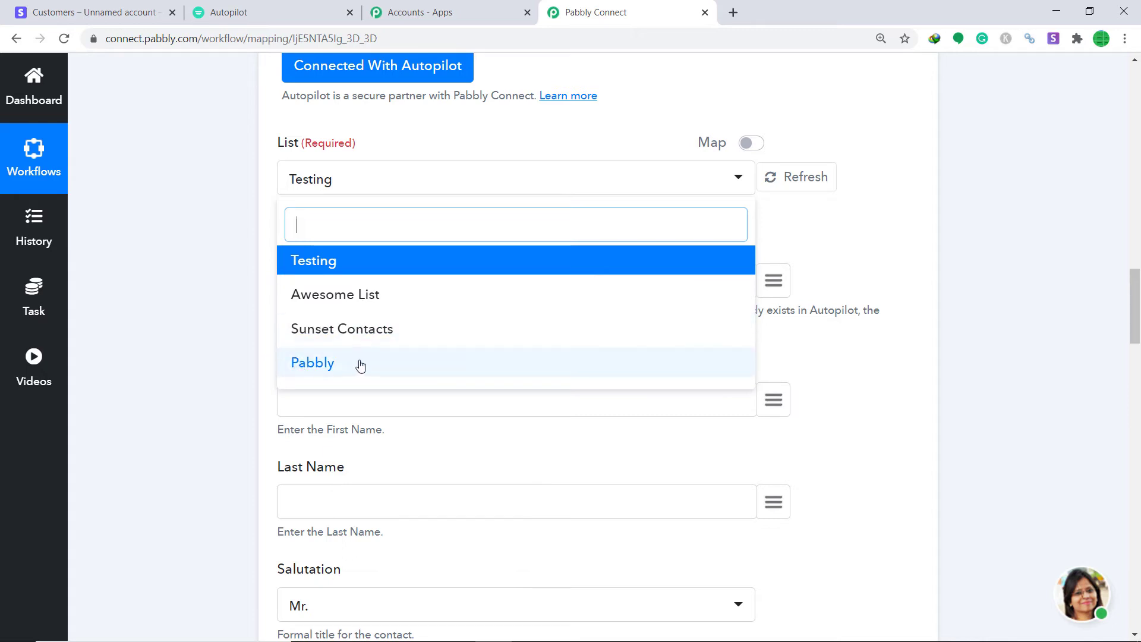
- Go to Autopilot's Contacts and add a new contact list named 'Red List'
left_click(275, 10)
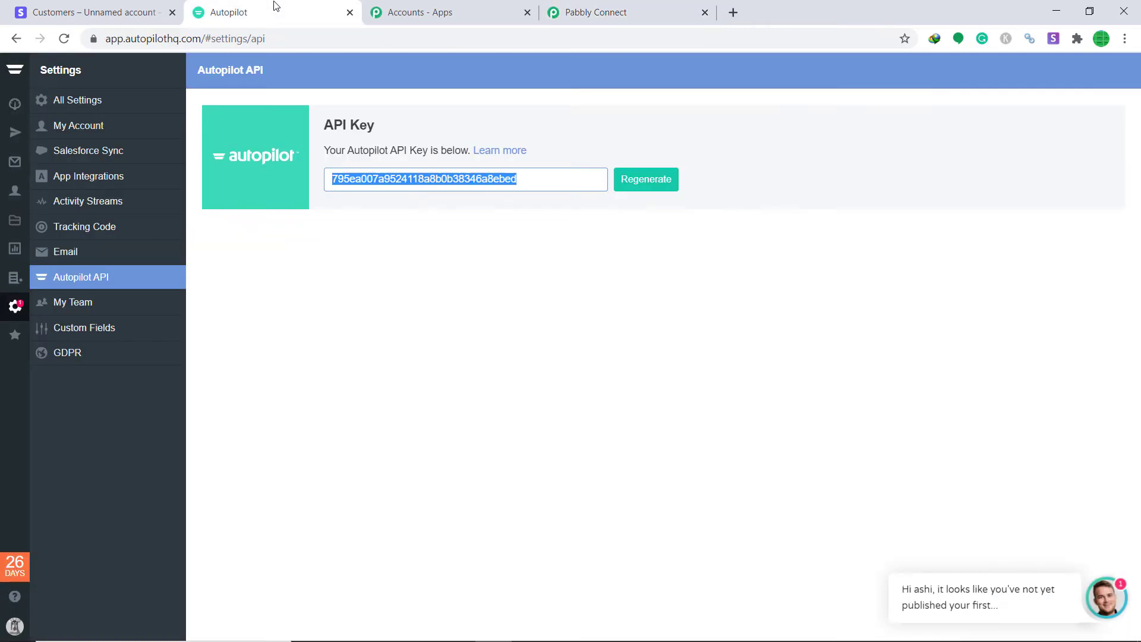
left_click(15, 277)
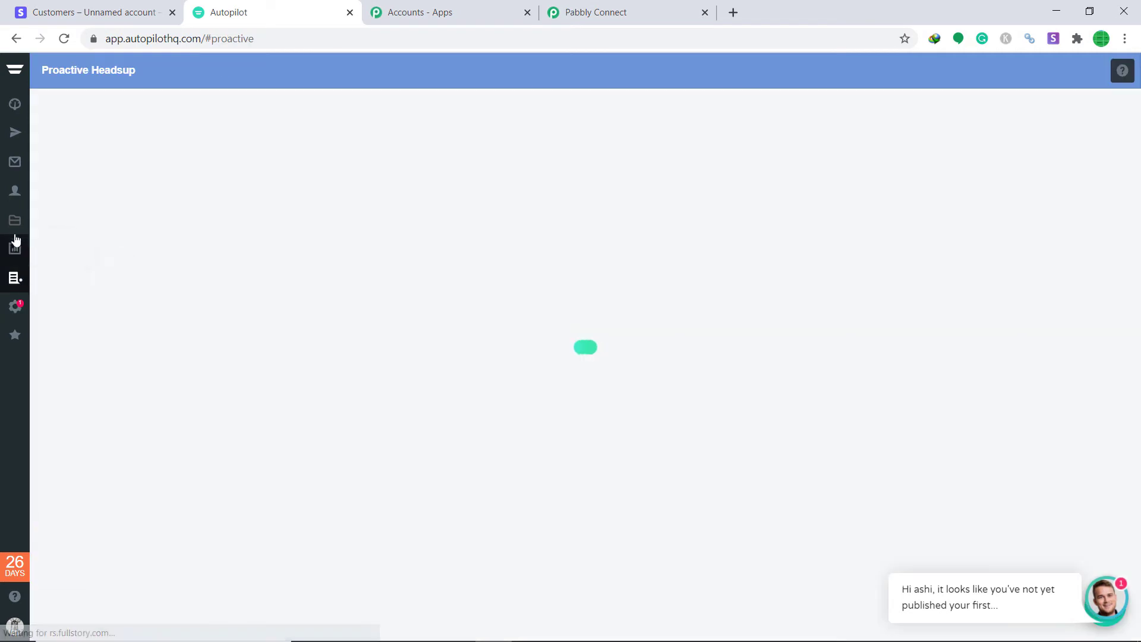
left_click(17, 198)
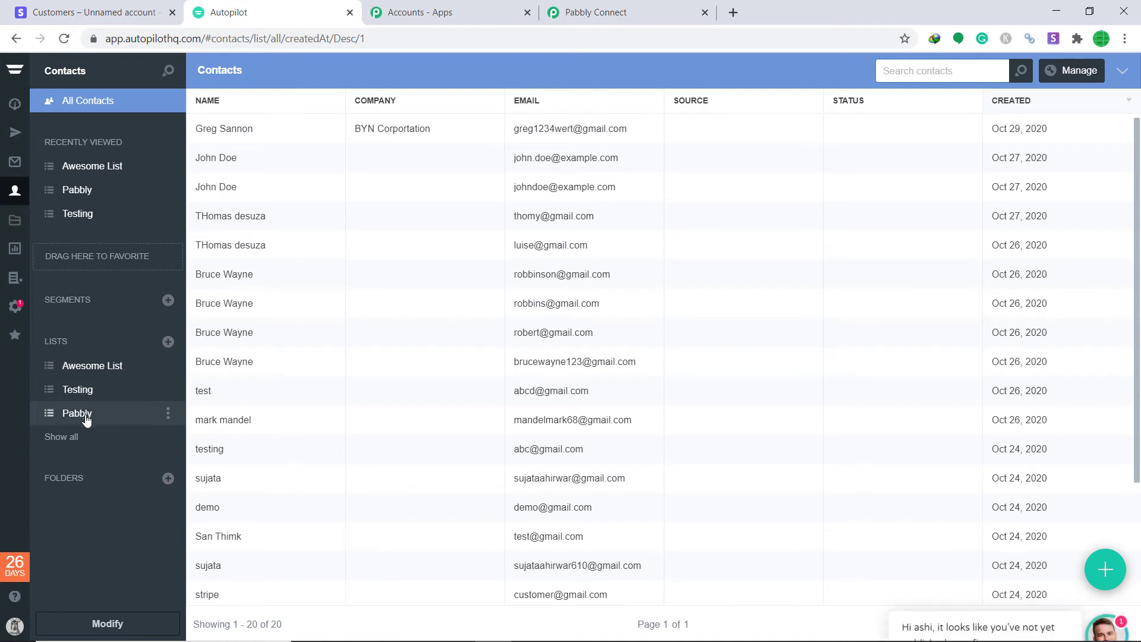
left_click(620, 11)
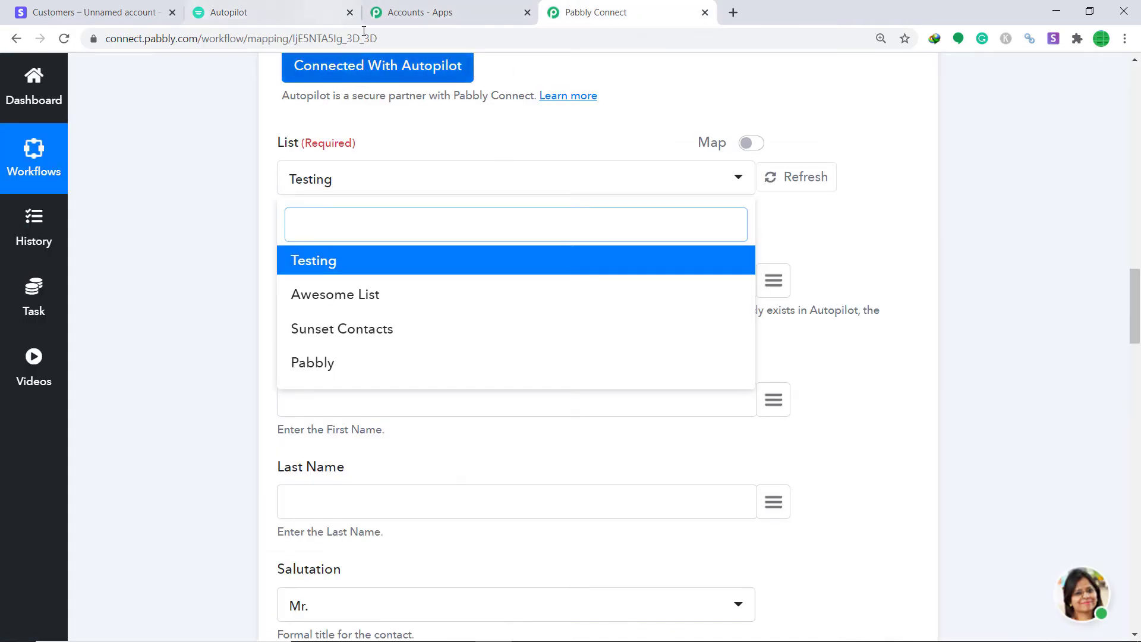
left_click(283, 12)
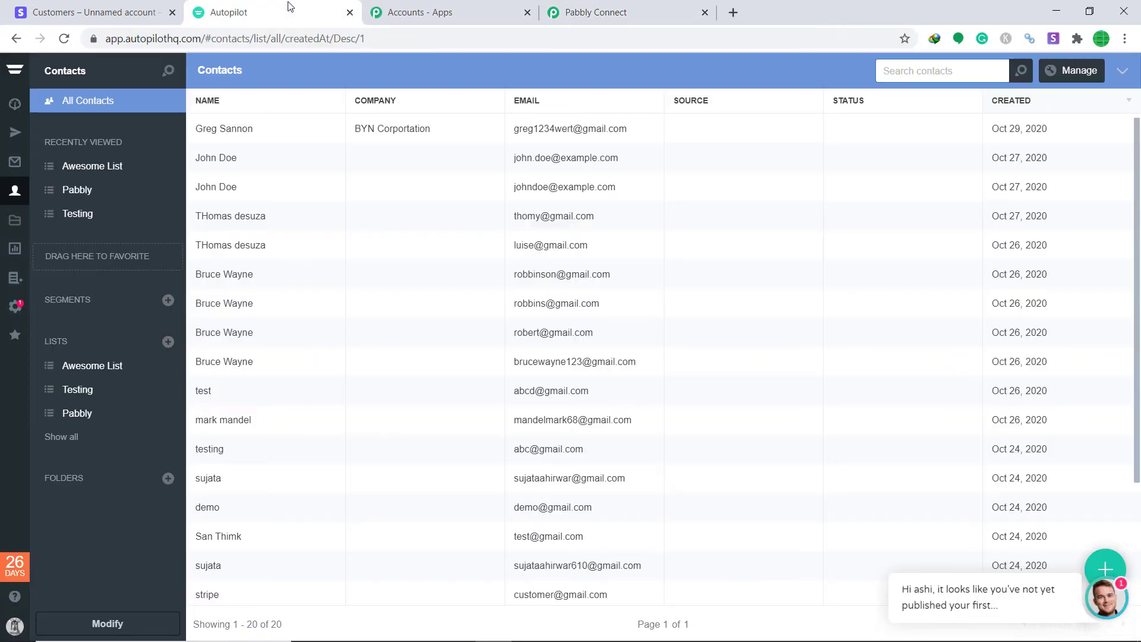
left_click(166, 343)
key("BackSpace")
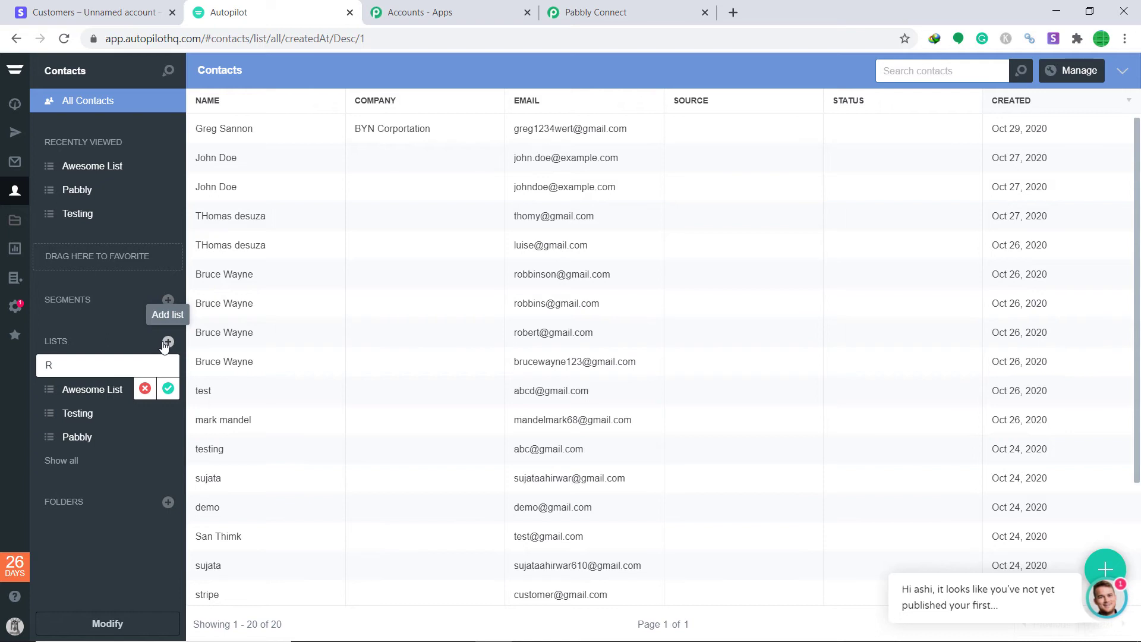
type("Red L")
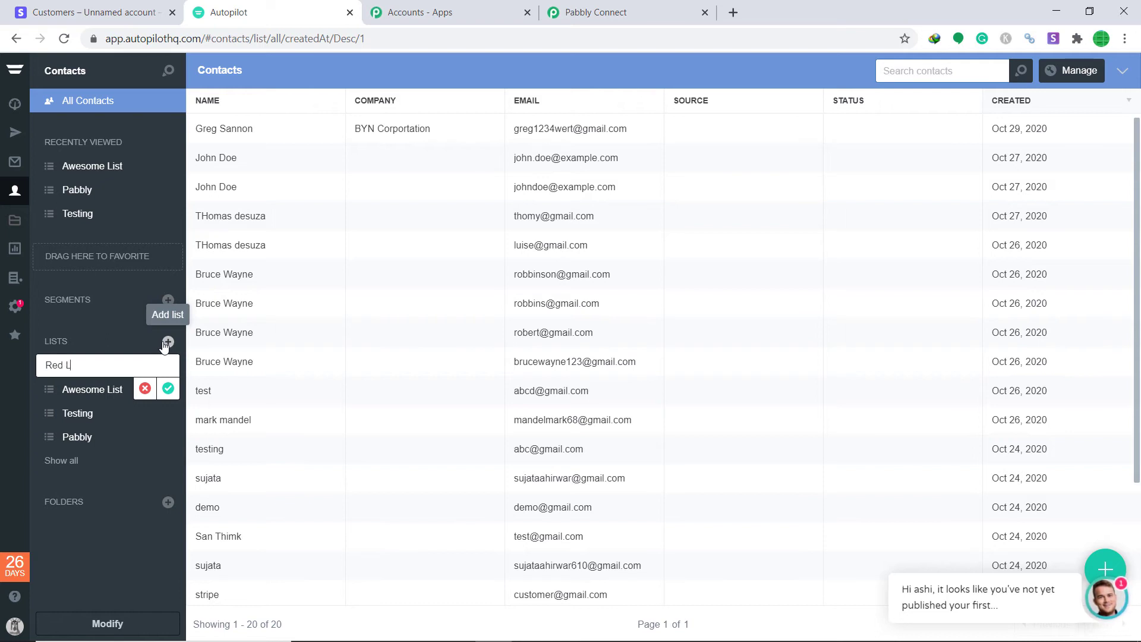
type("ist")
left_click(169, 397)
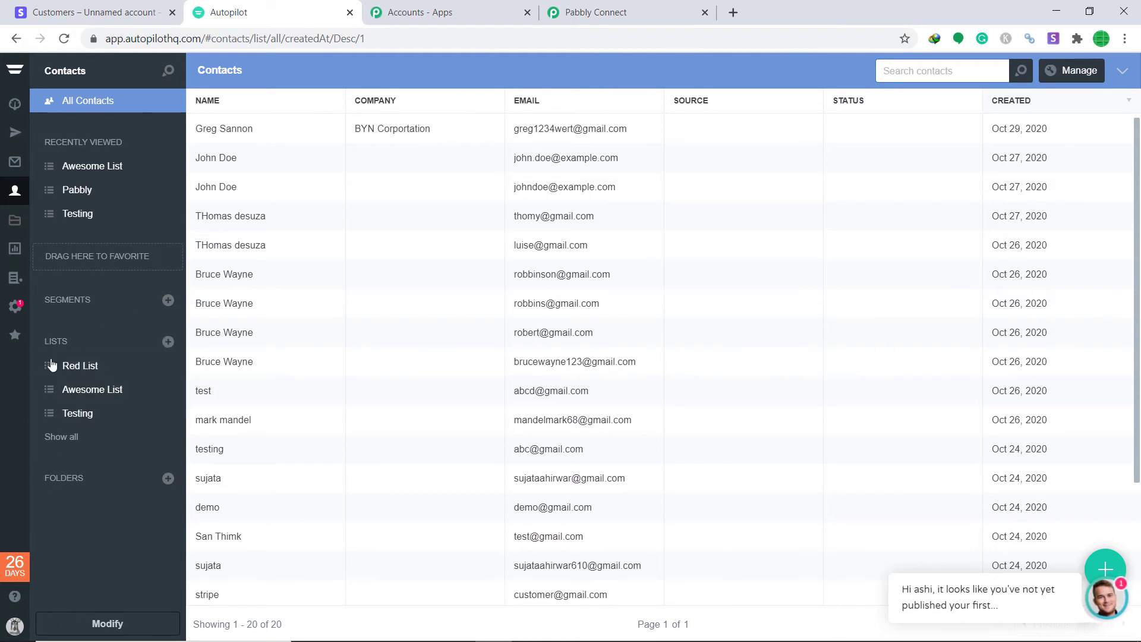
left_click(594, 12)
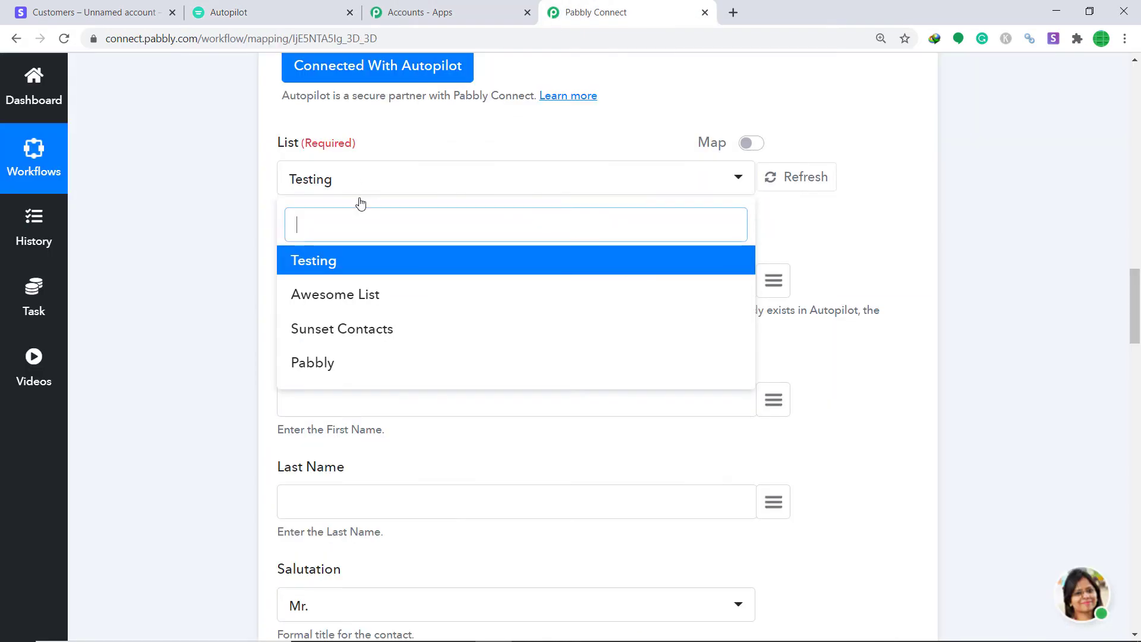
- Refresh the Autopilot lists and select Red List in the List field
left_click(824, 185)
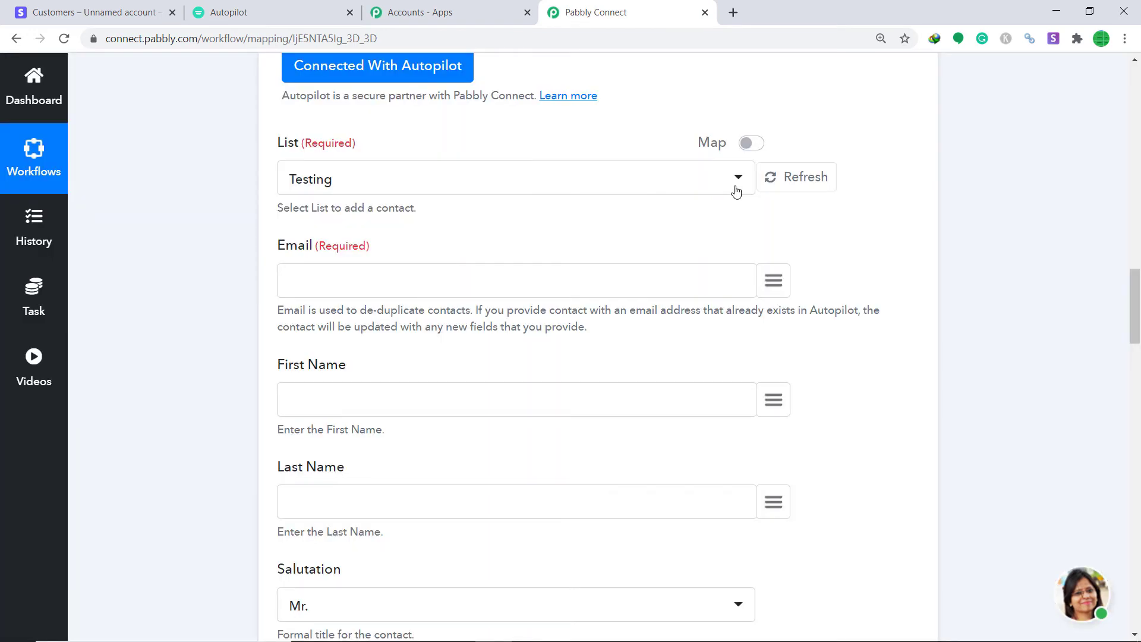
left_click(739, 185)
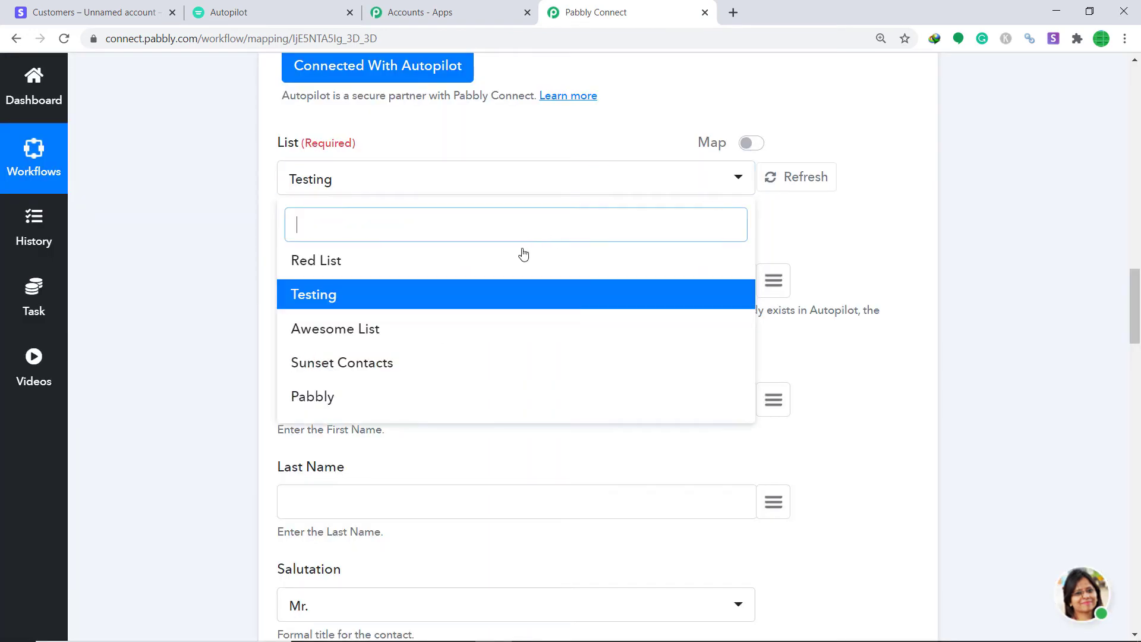
left_click(350, 266)
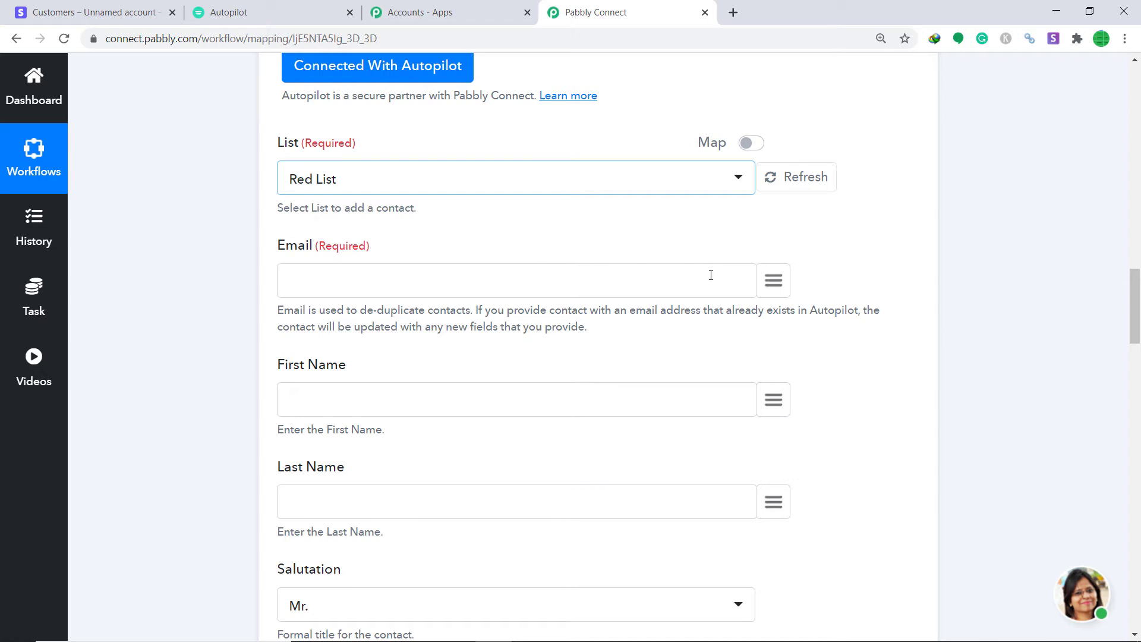
left_click(772, 283)
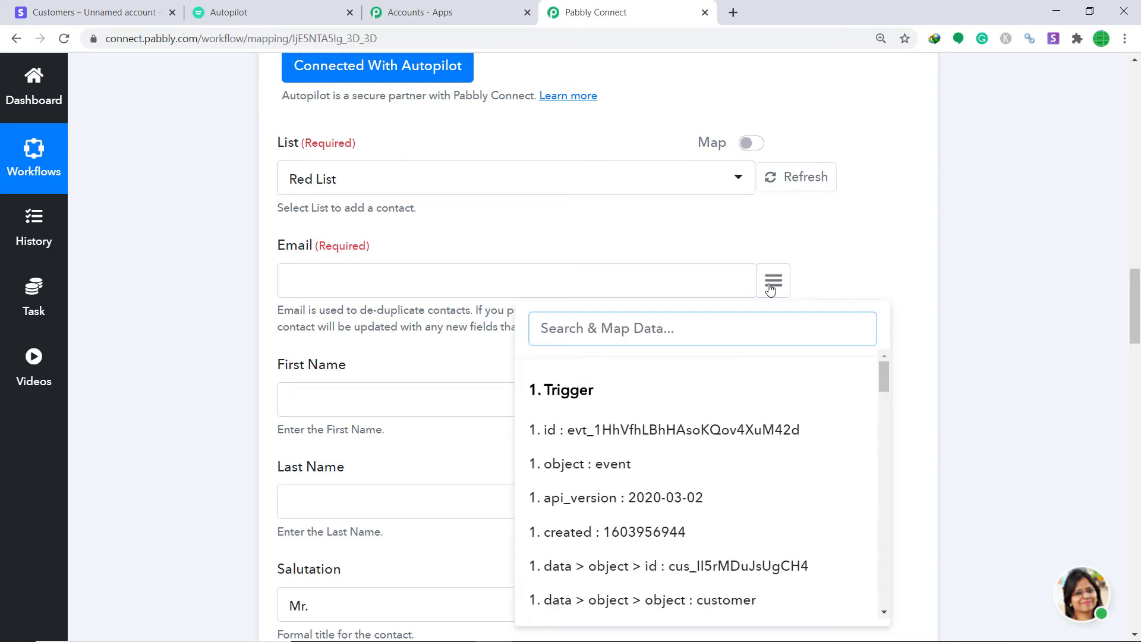
type("ema")
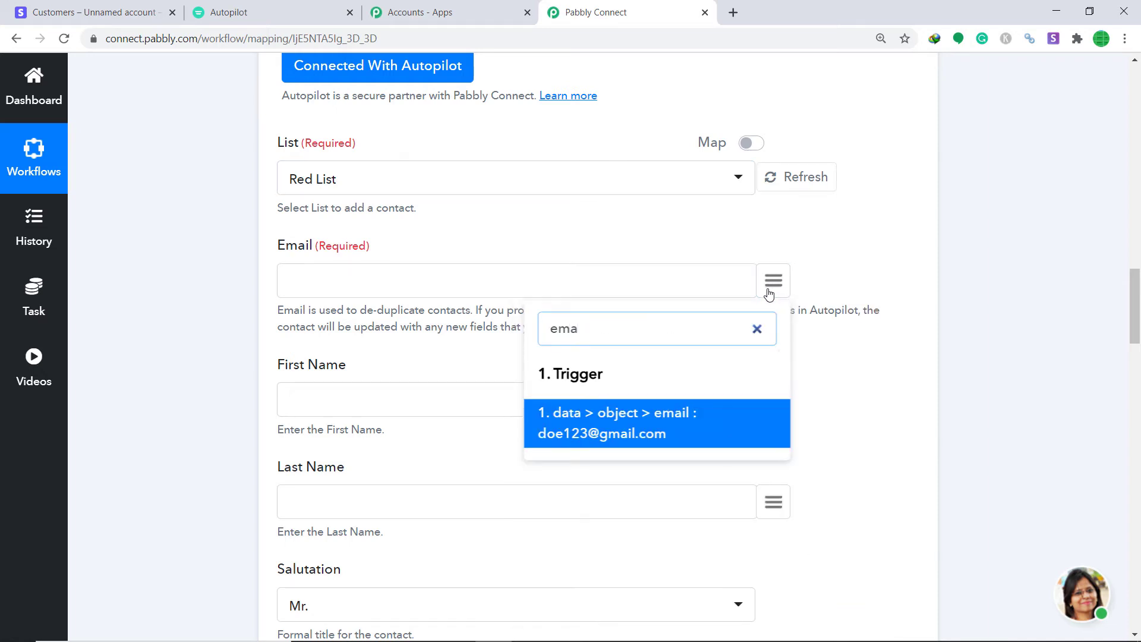
left_click(666, 423)
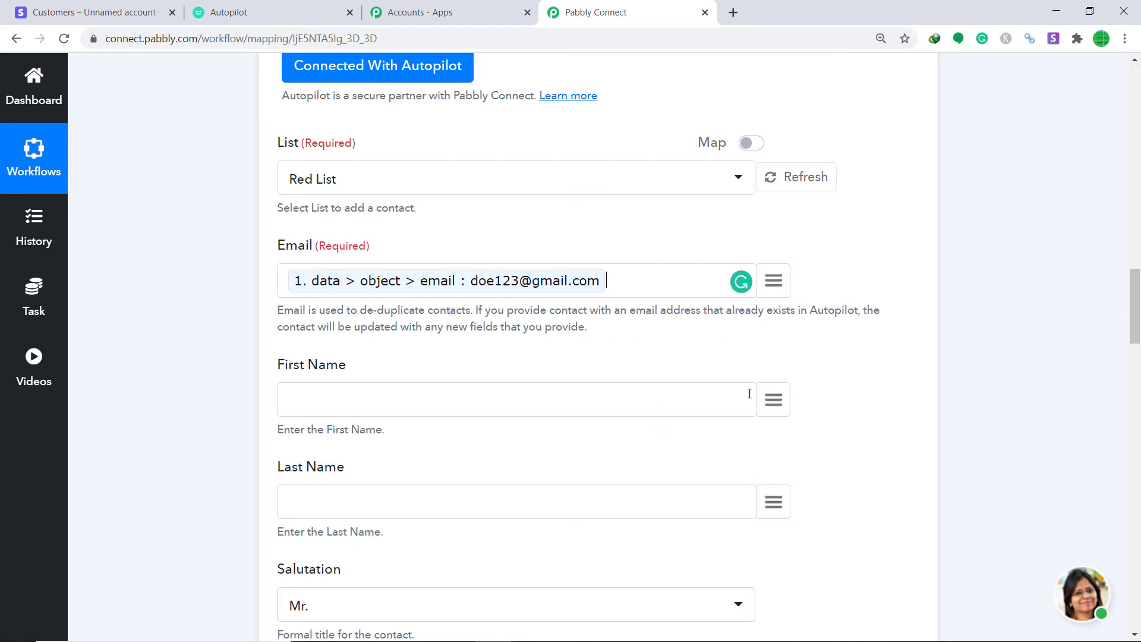
left_click(779, 400)
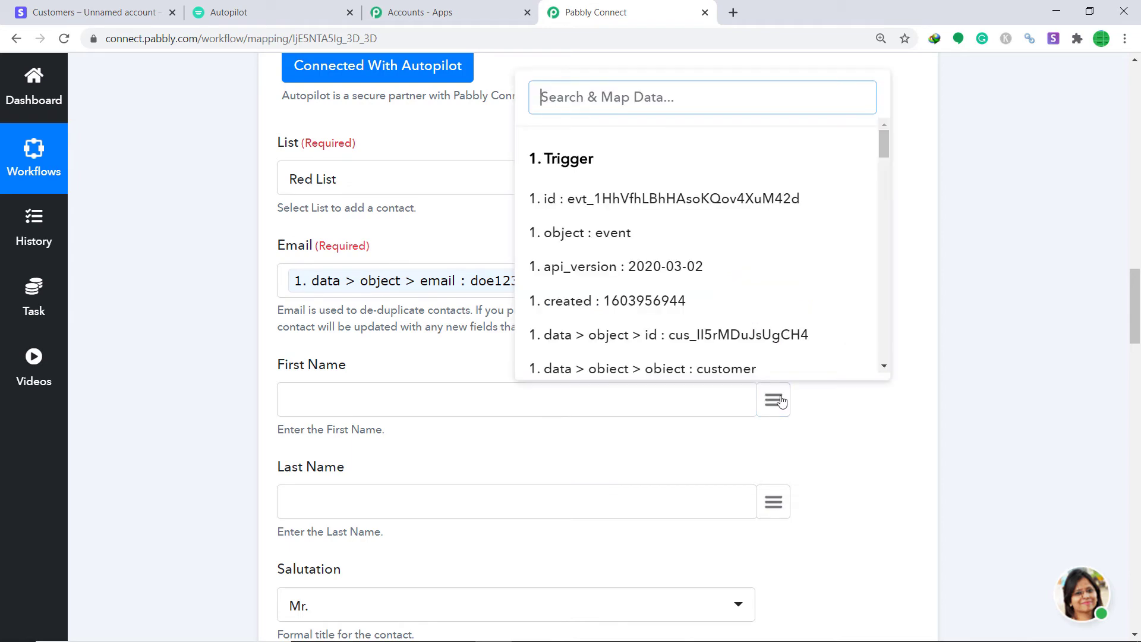
type("name")
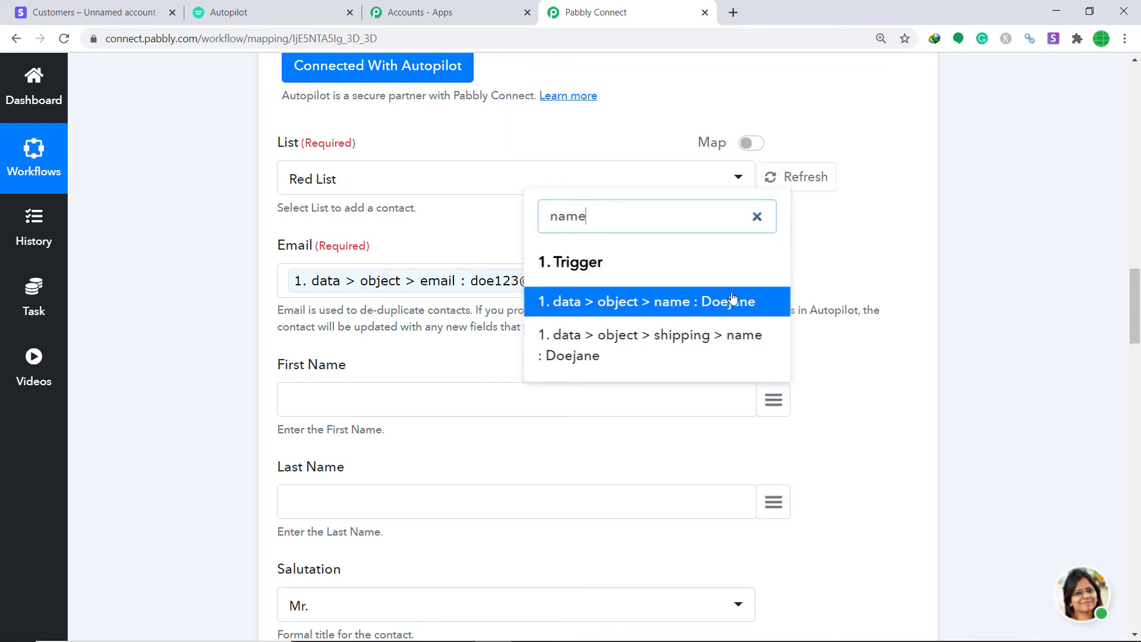
left_click(733, 300)
left_click_drag(1136, 324, 947, 204)
left_click(786, 198)
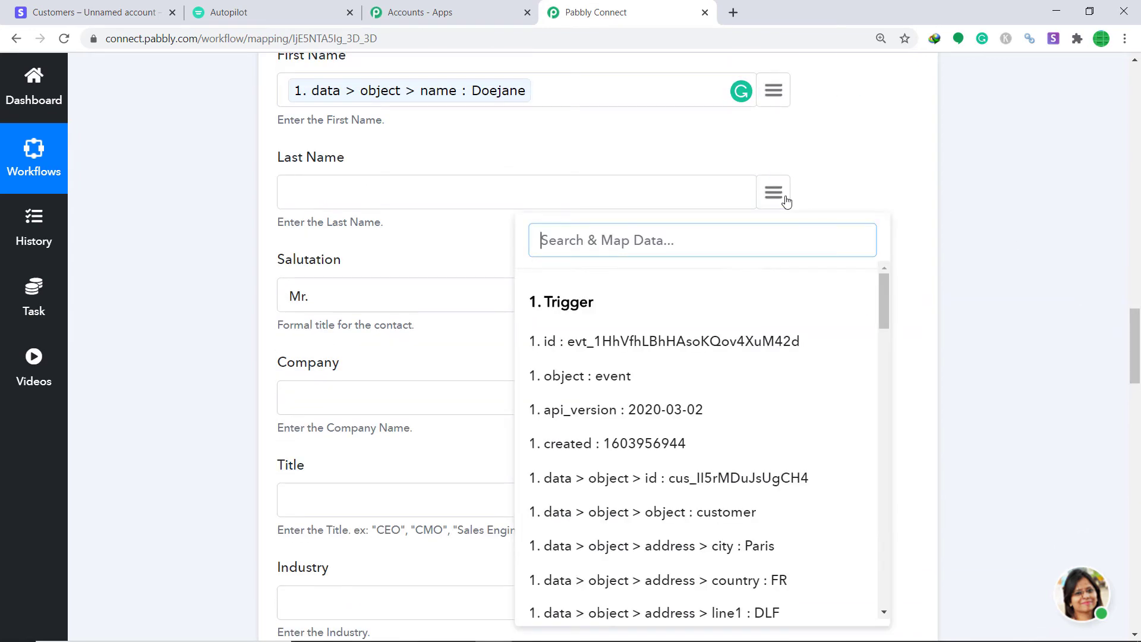
type("descr")
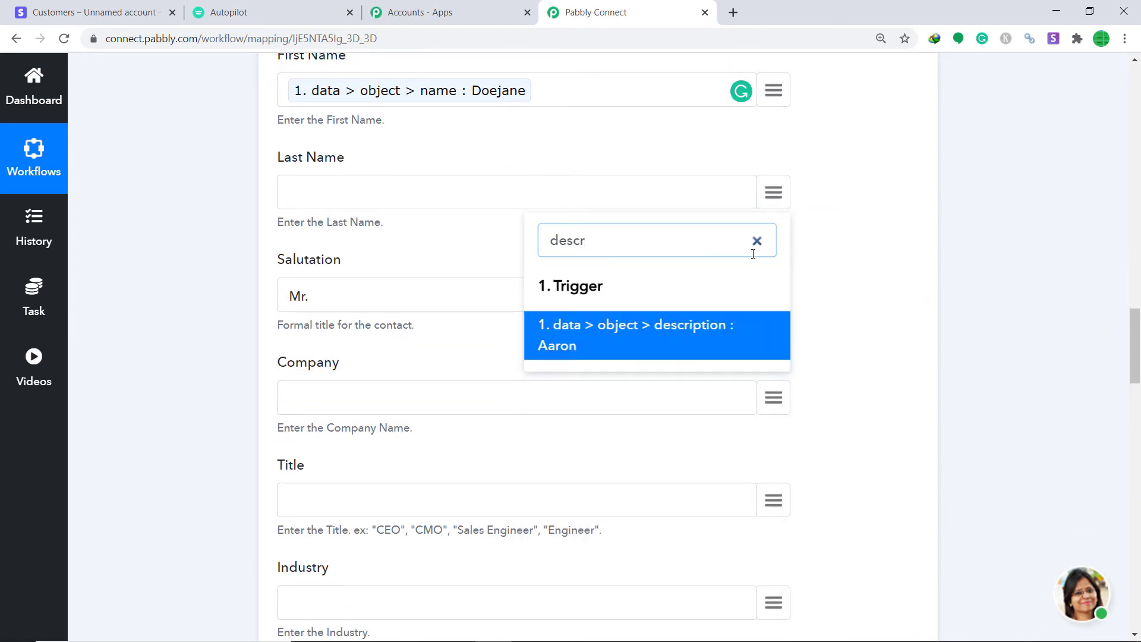
left_click(687, 331)
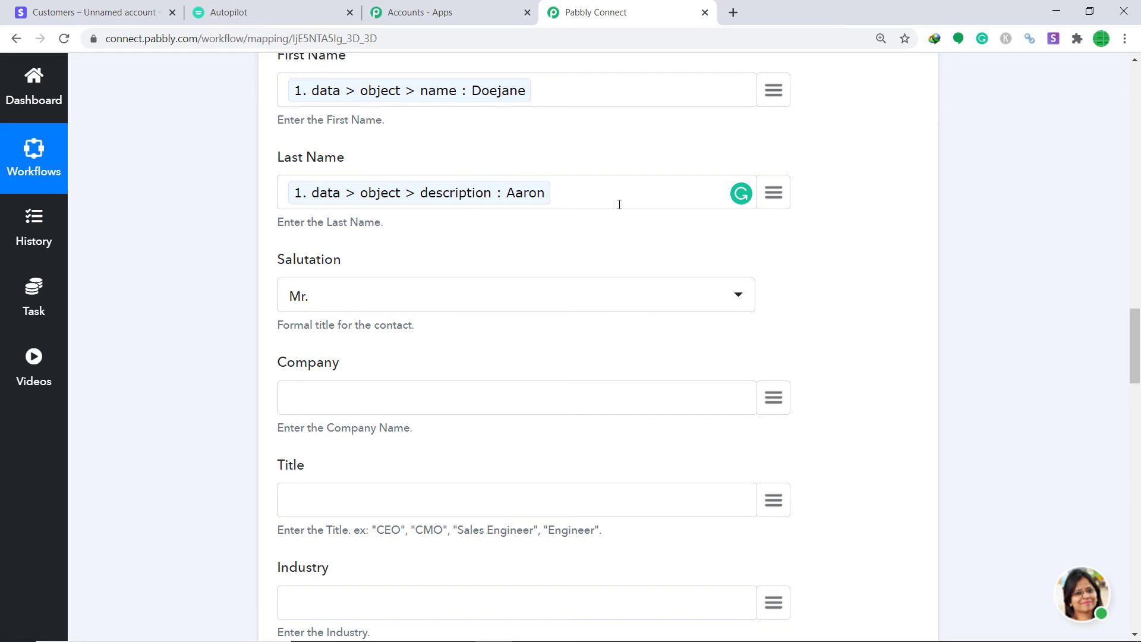
- Set the contact's Salutation to Prof
left_click(418, 297)
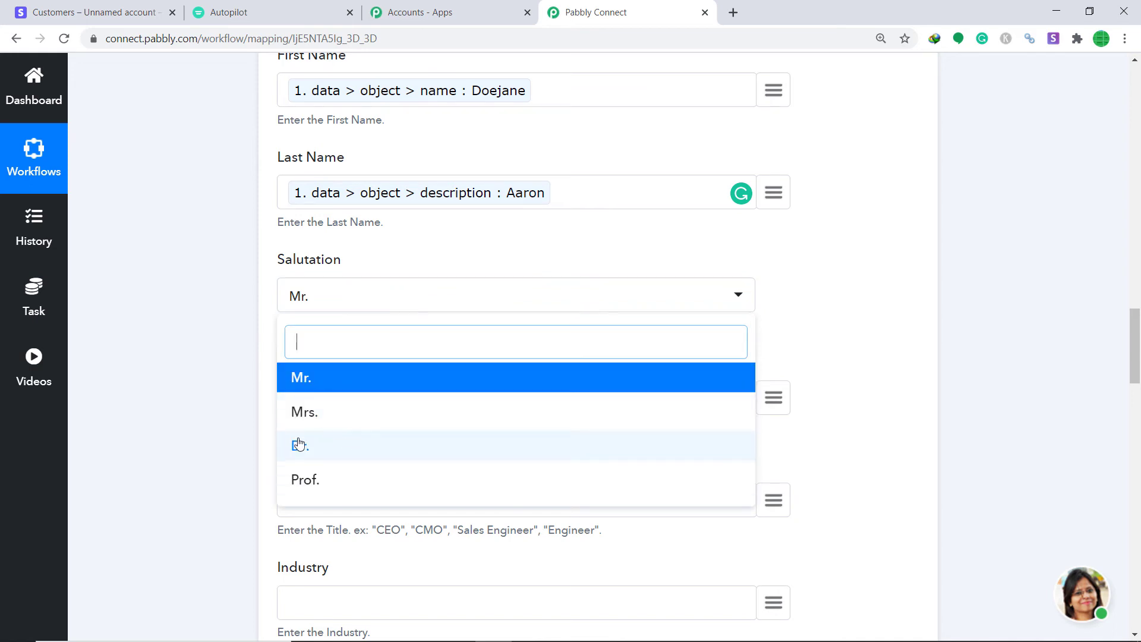
double_click(349, 454)
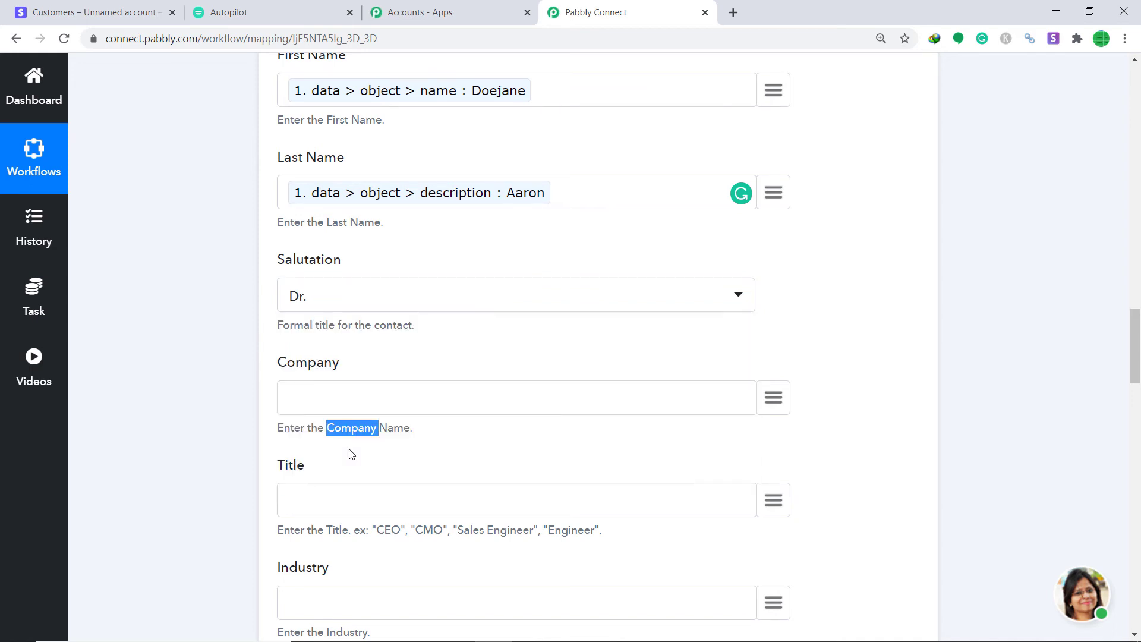
left_click(459, 292)
left_click(342, 479)
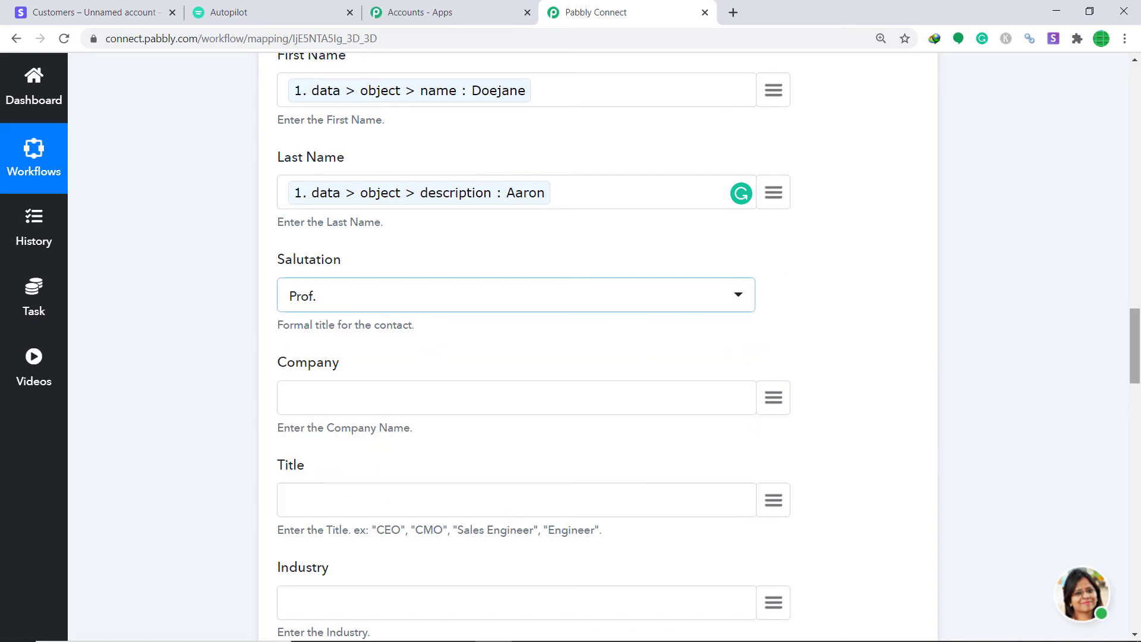
- Map Stripe's address line1 into Company and the customer's phone into Phone
scroll(1137, 381, "down", 3)
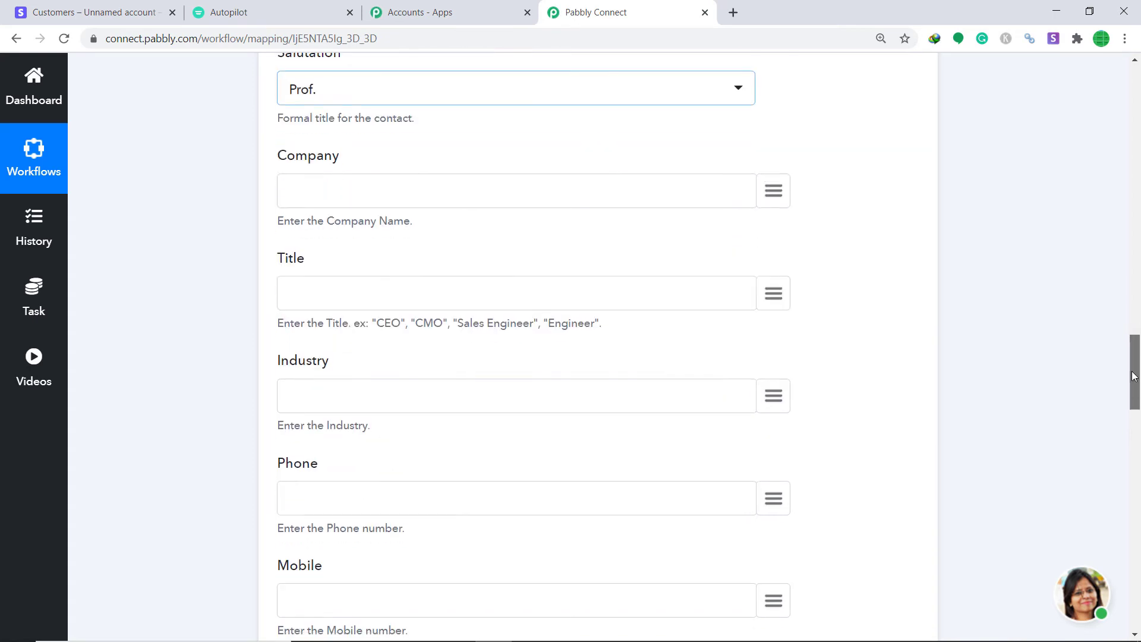
left_click(774, 191)
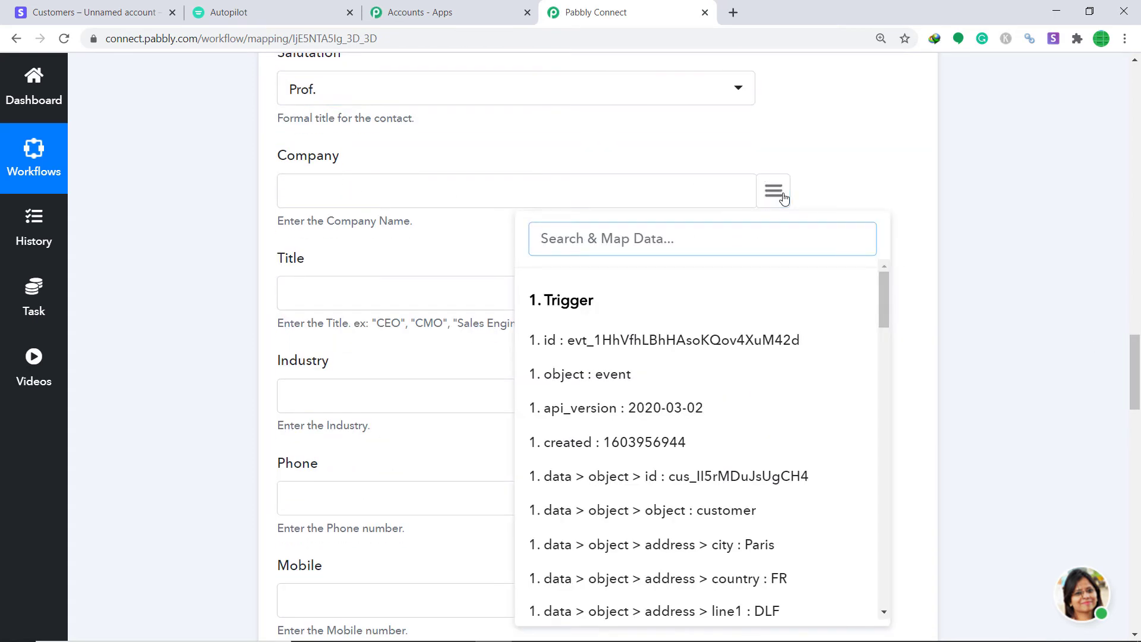
type("add")
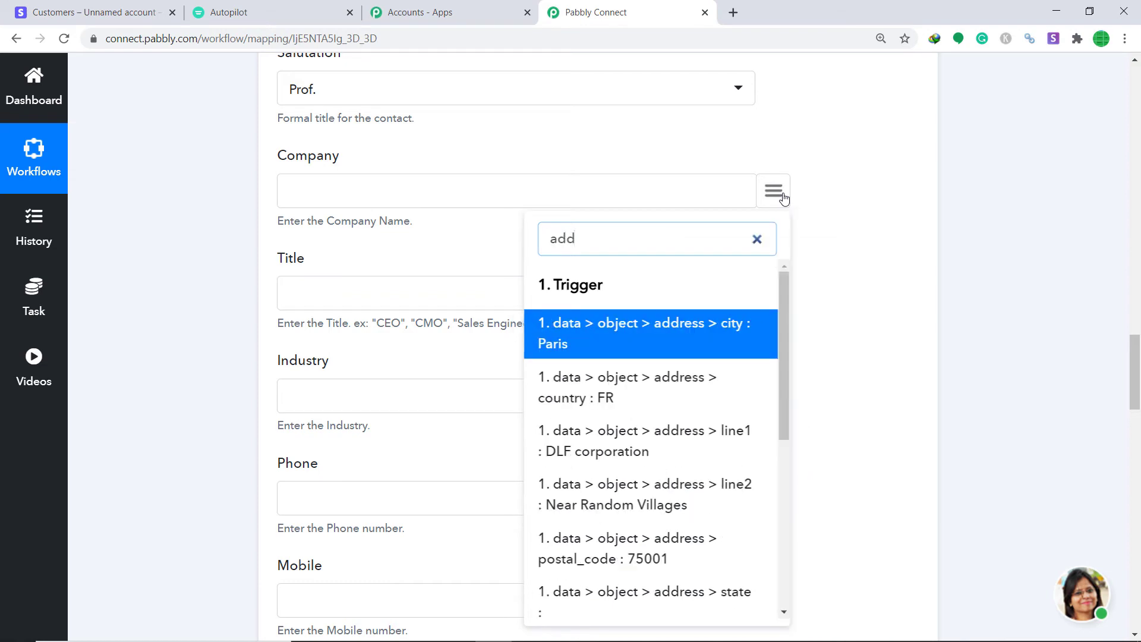
left_click(625, 461)
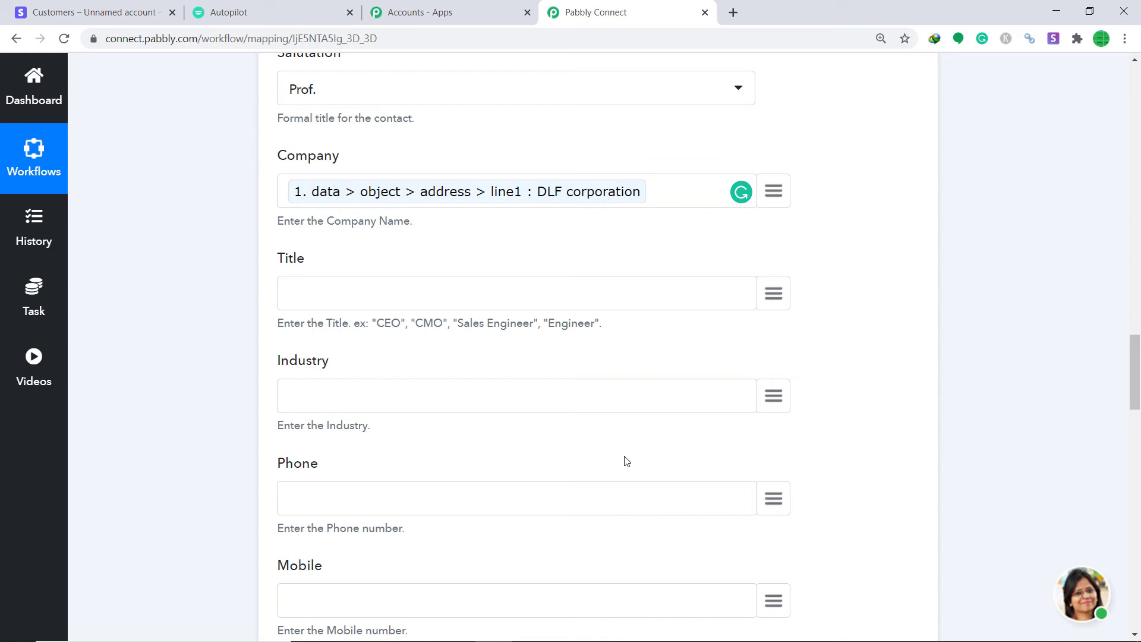
scroll(619, 452, "down", 4)
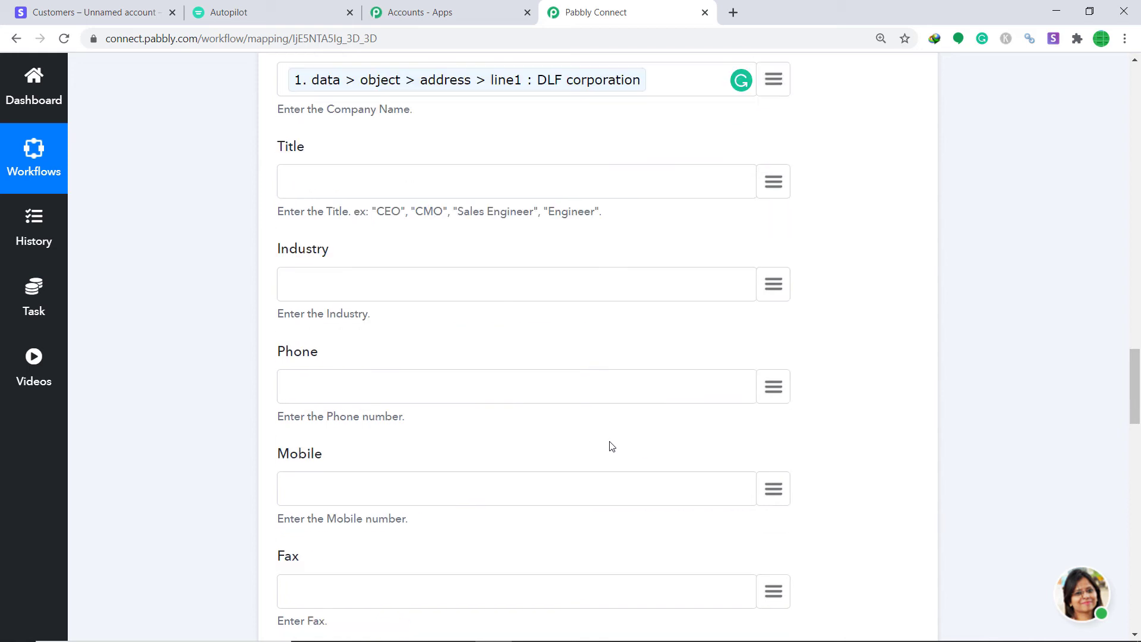
left_click(773, 276)
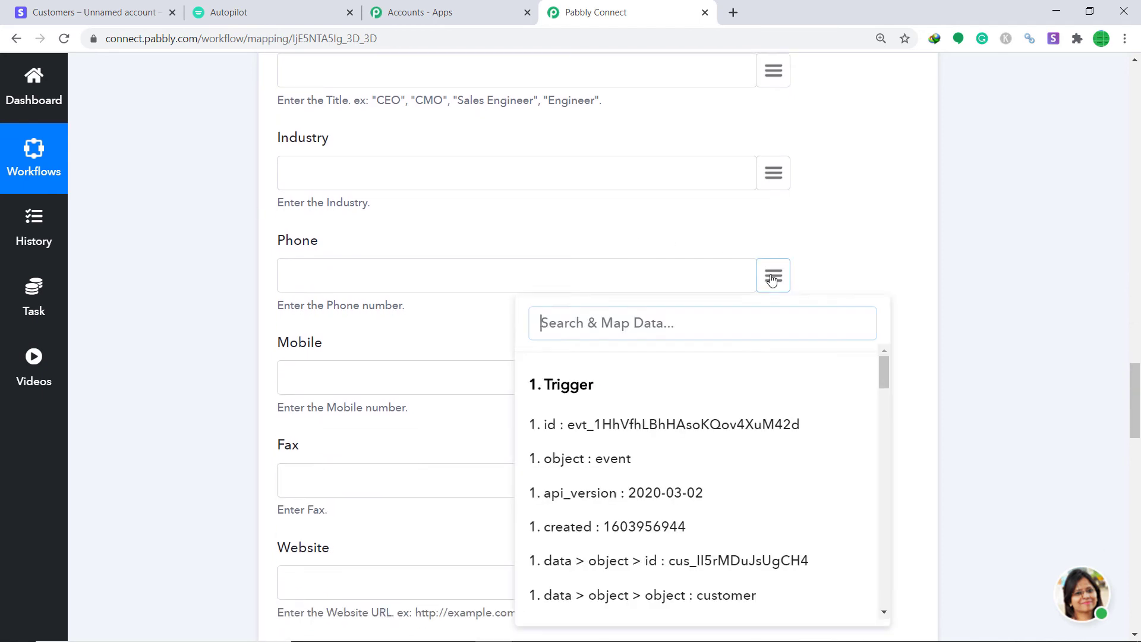
type("phon")
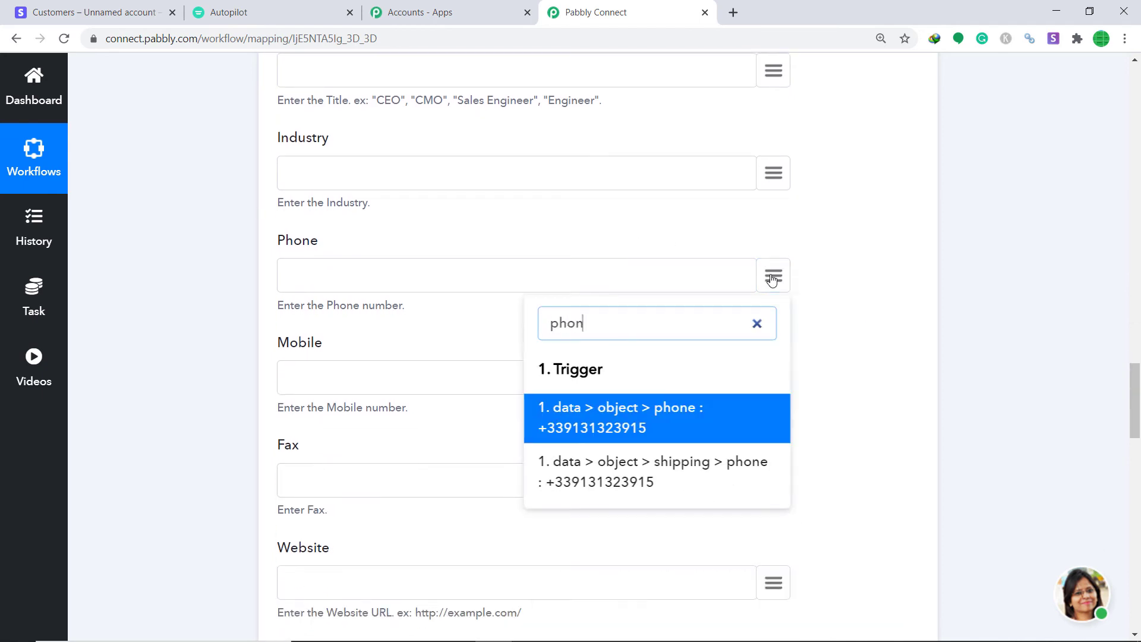
left_click(600, 417)
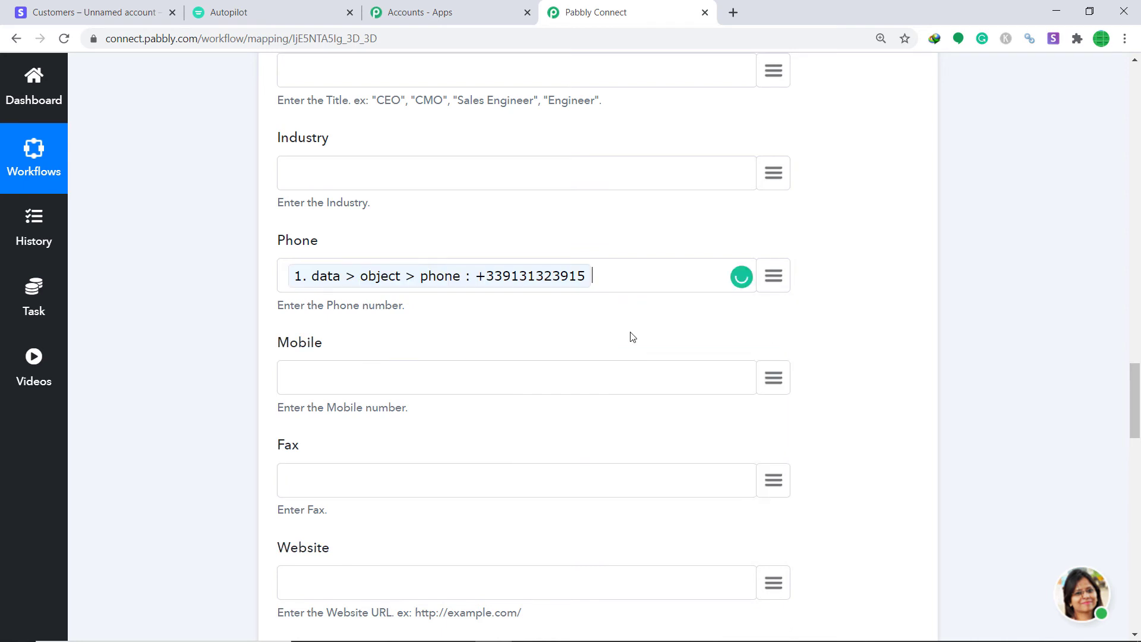
- Map the Stripe city Paris into Mailing City, leaving Mailing State unmapped
scroll(141, 217, "down", 2)
scroll(641, 184, "down", 1)
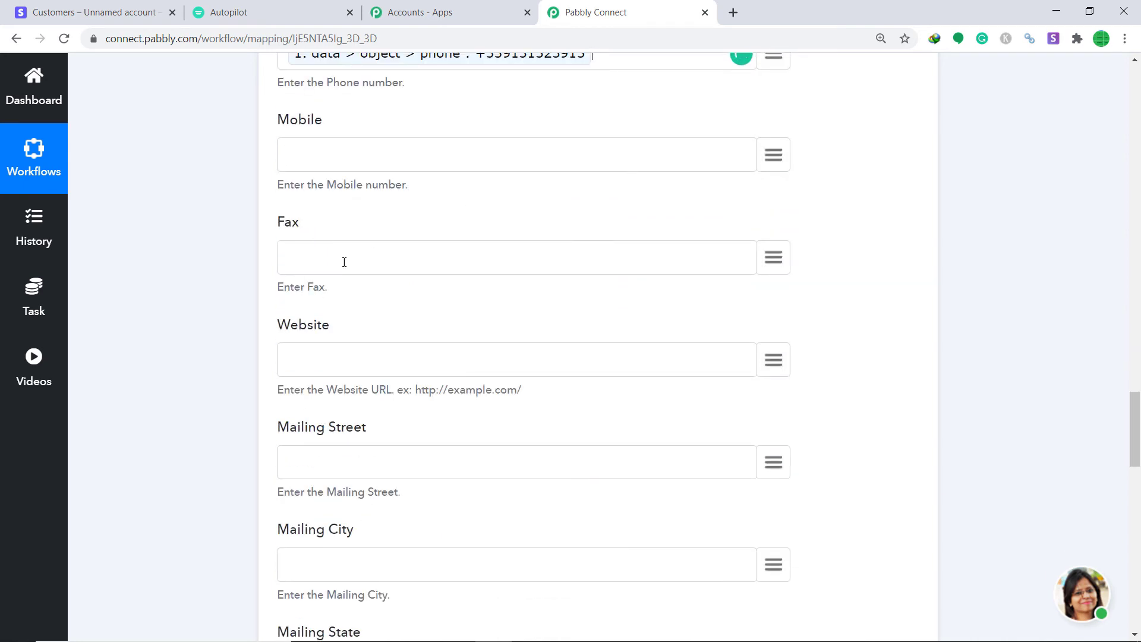
scroll(309, 261, "down", 4)
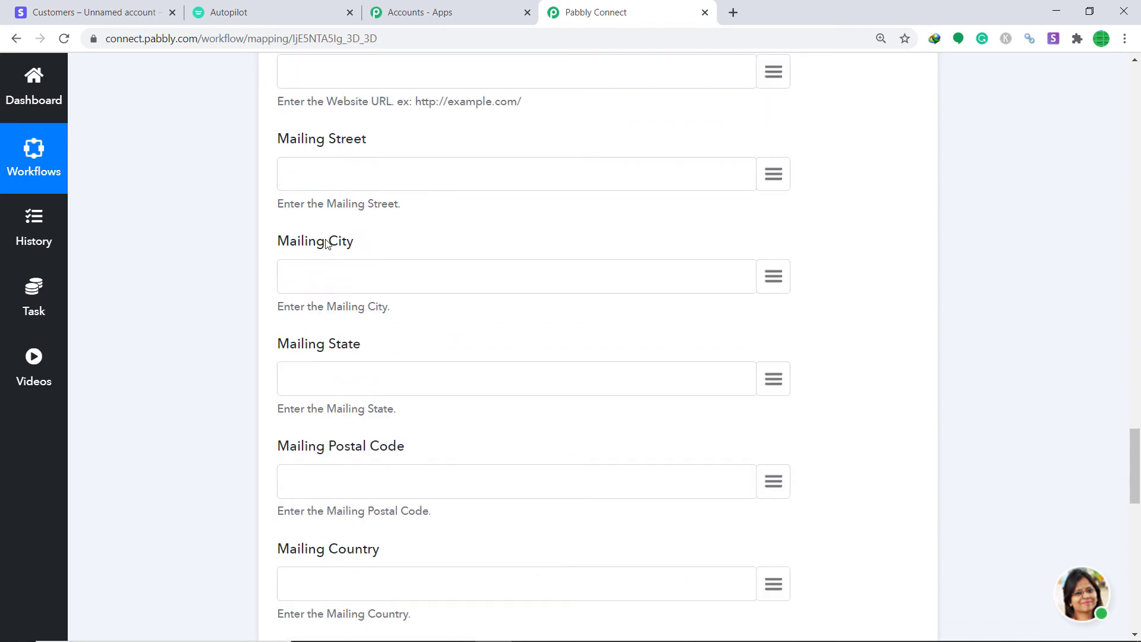
left_click(771, 270)
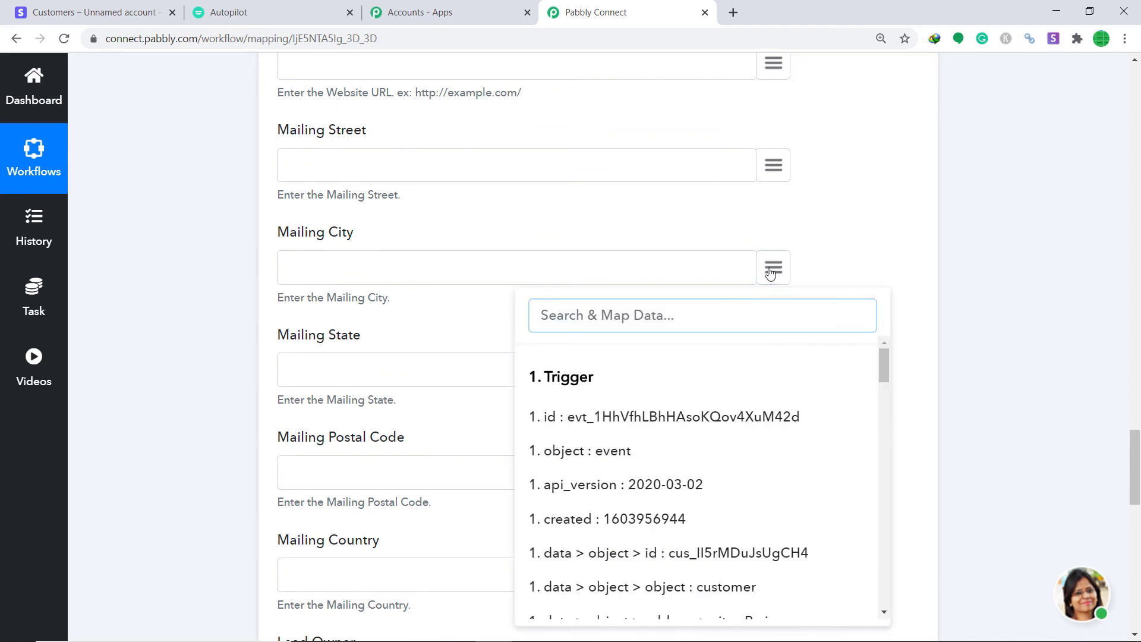
type("par")
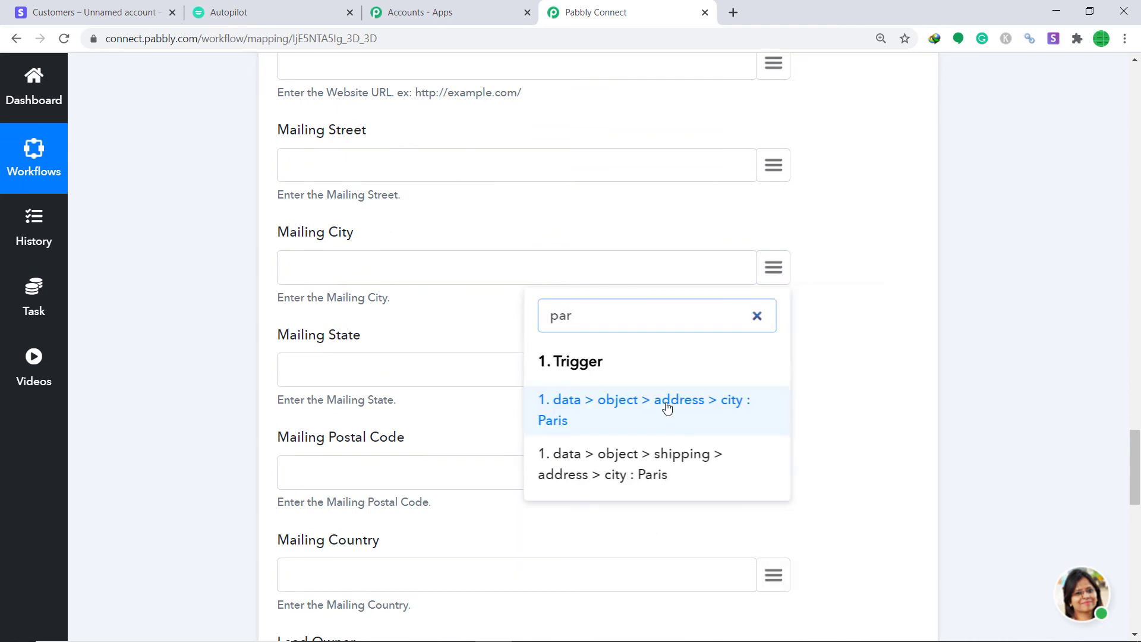
left_click(668, 407)
scroll(683, 390, "down", 2)
left_click(774, 222)
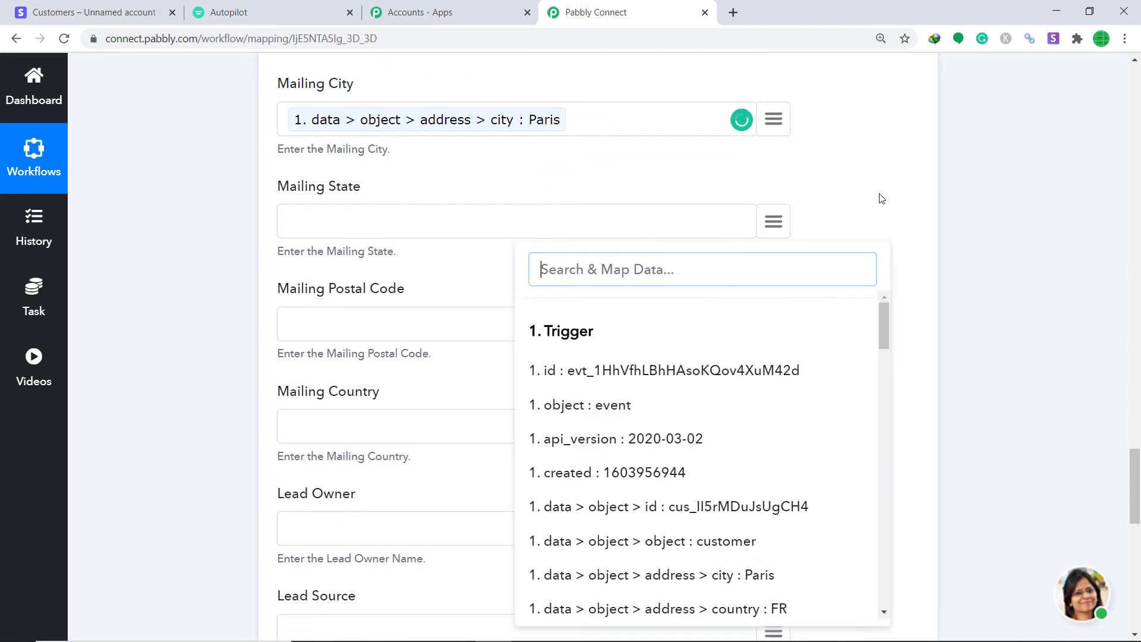
left_click(828, 288)
- Map postal code 75001 and country FR into Mailing Postal Code and Mailing Country
left_click(783, 324)
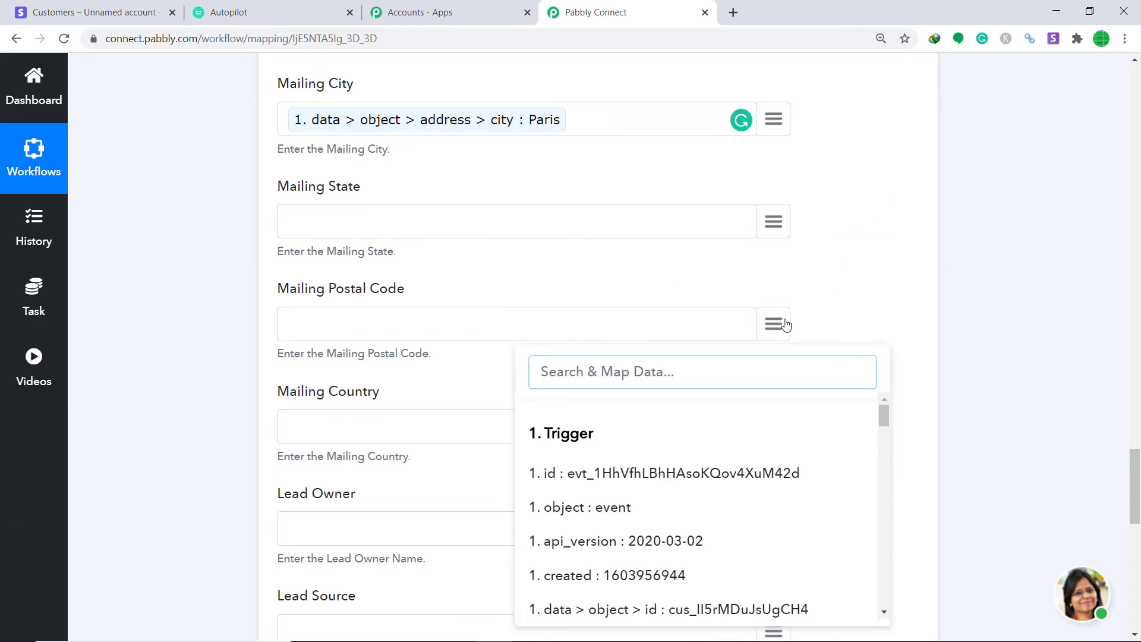
type("74")
key("BackSpace")
type("5")
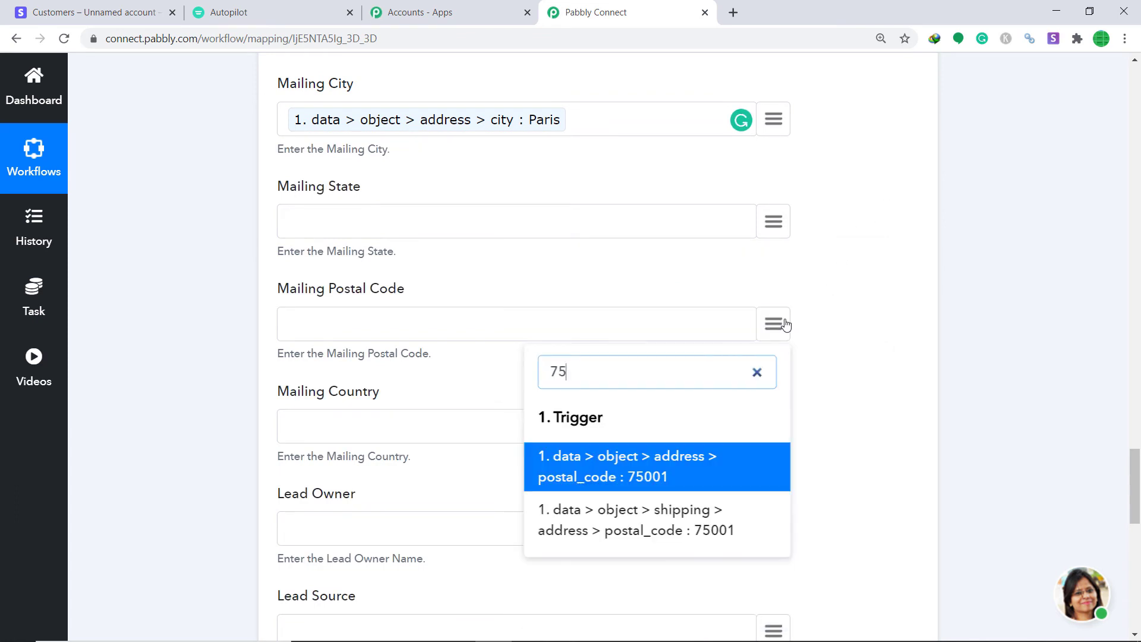
left_click(633, 465)
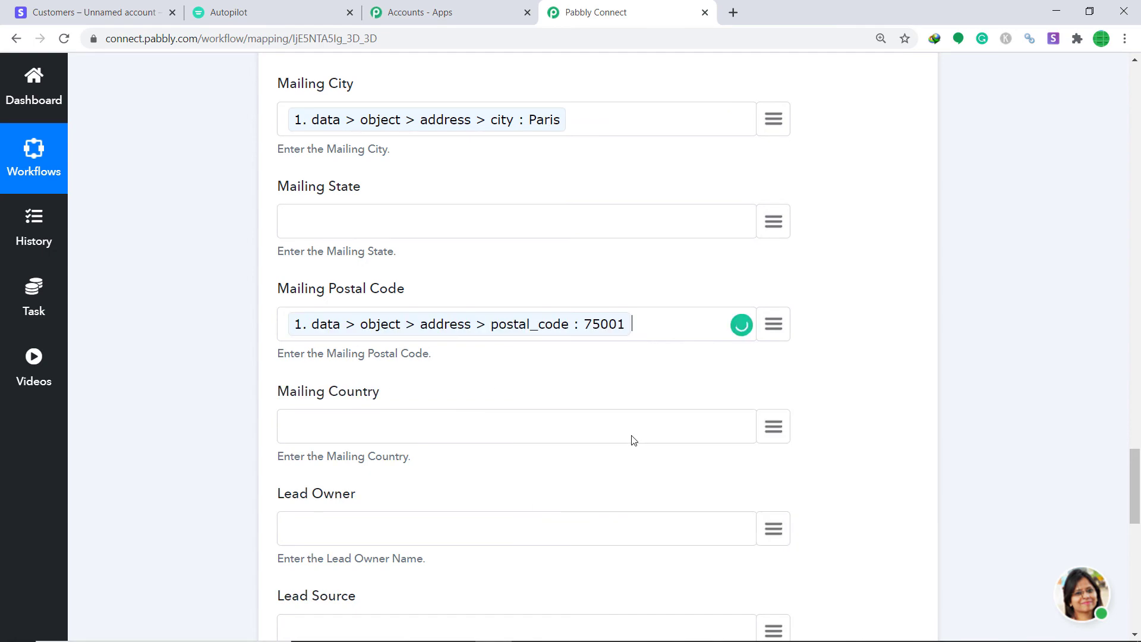
scroll(706, 320, "down", 2)
left_click(773, 278)
type("fr")
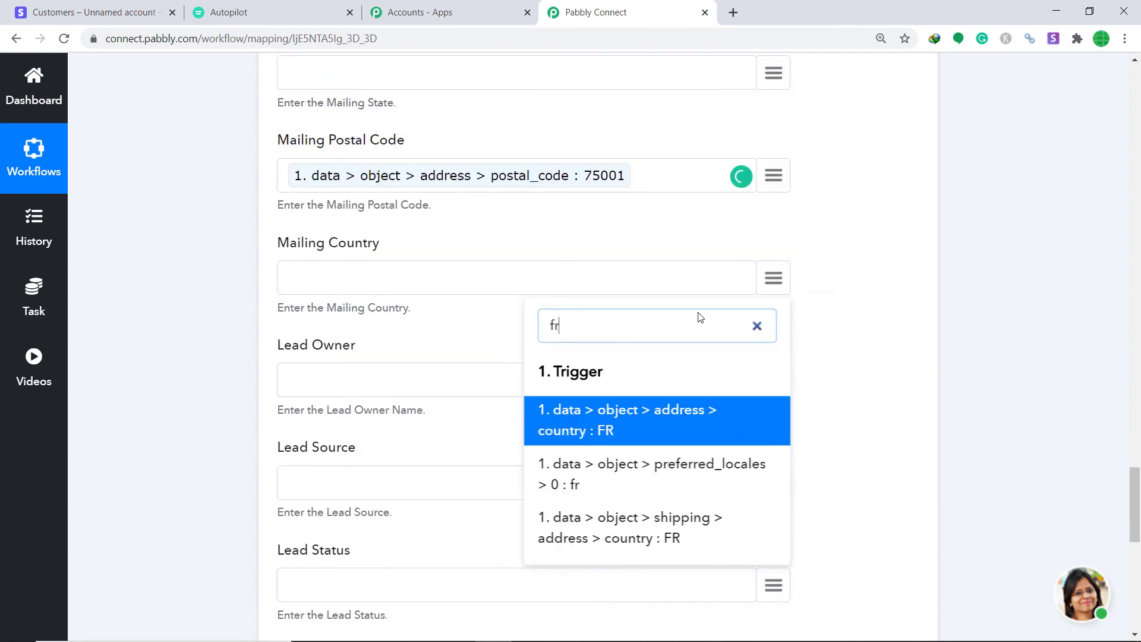
left_click(603, 431)
scroll(695, 365, "down", 6)
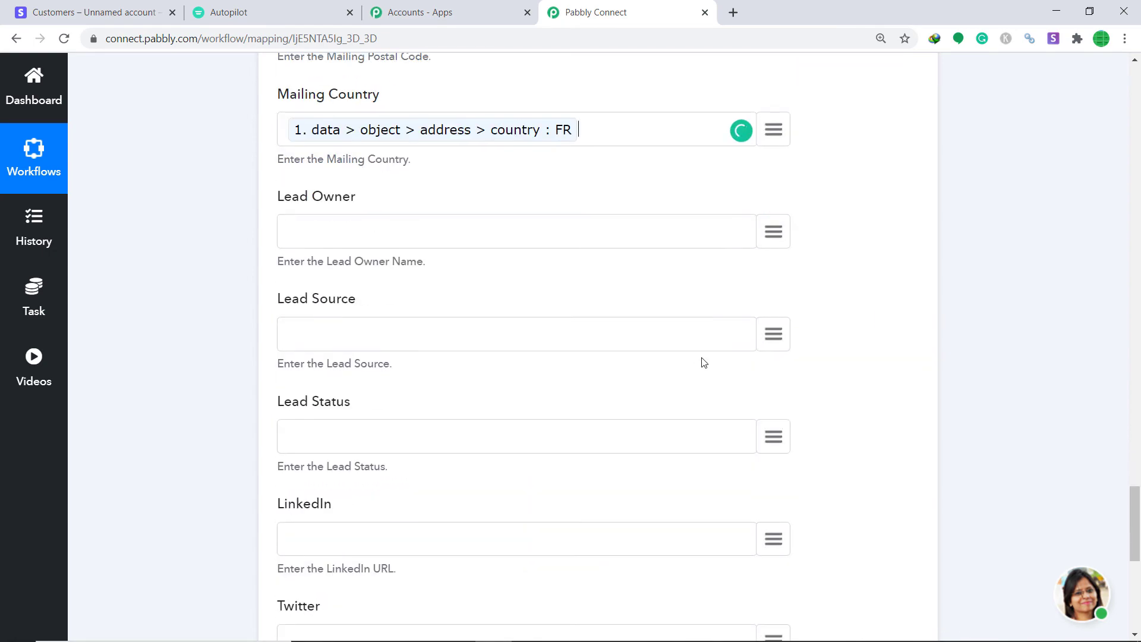
scroll(701, 356, "down", 2)
scroll(636, 186, "down", 3)
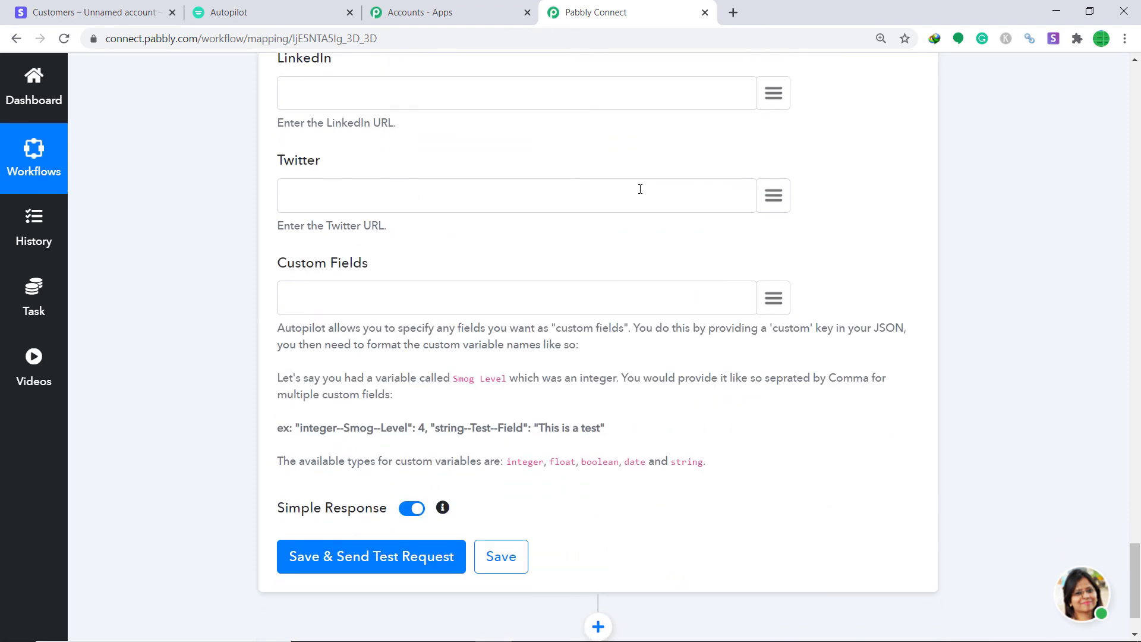
- Save the Autopilot step and send a test request, then view Autopilot's contacts
left_click(397, 476)
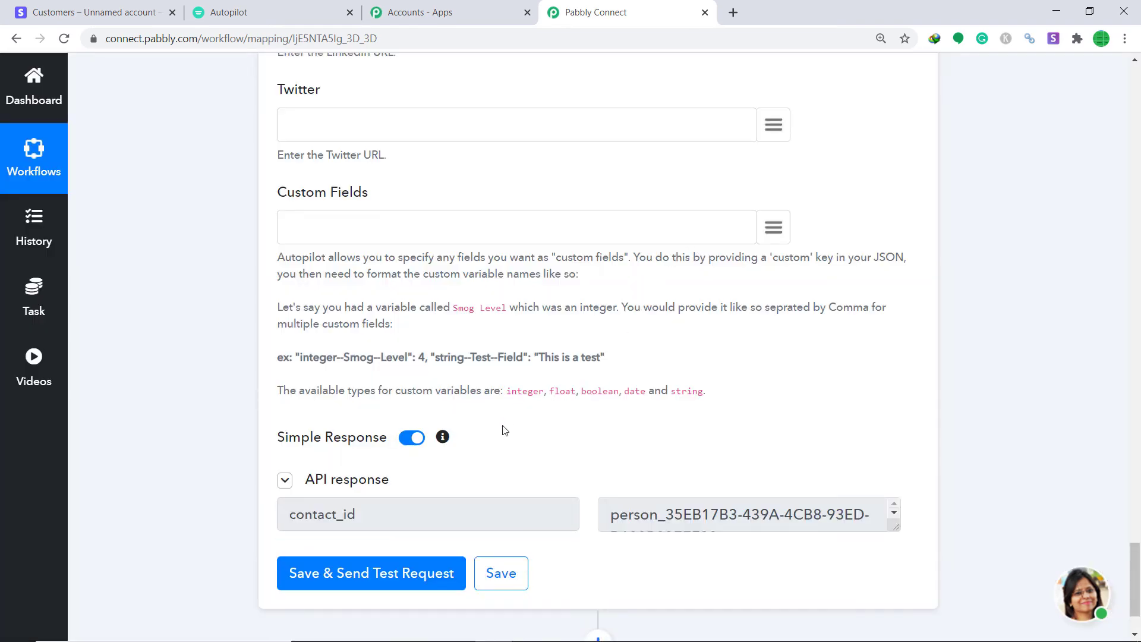
left_click(298, 12)
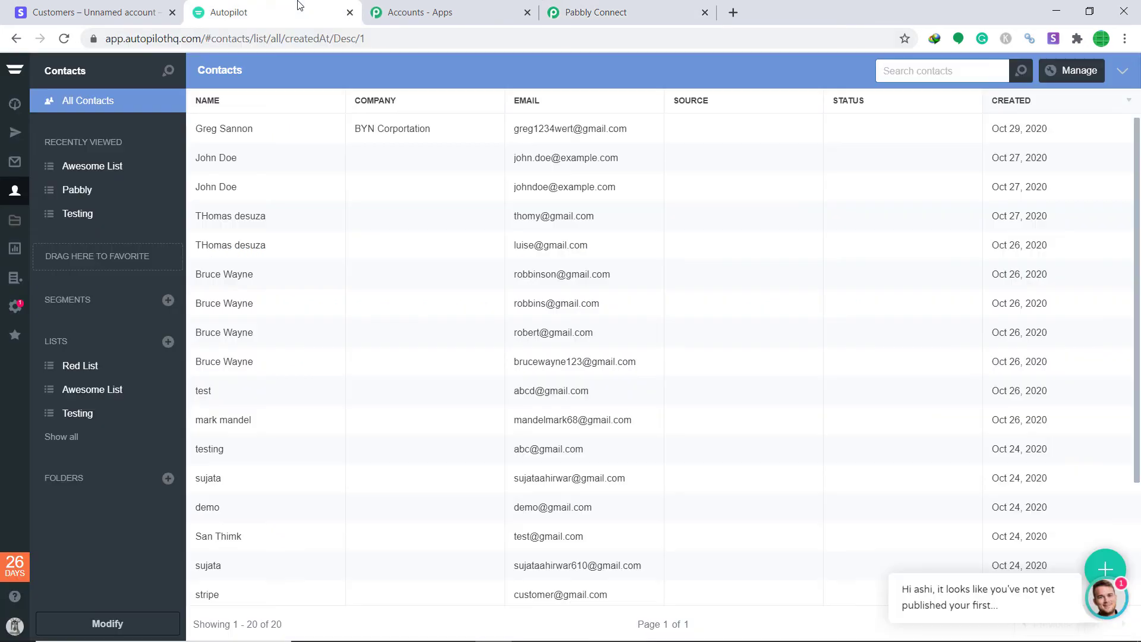
- Open Autopilot's Red List to find the new DLF corporation test contact
left_click(81, 366)
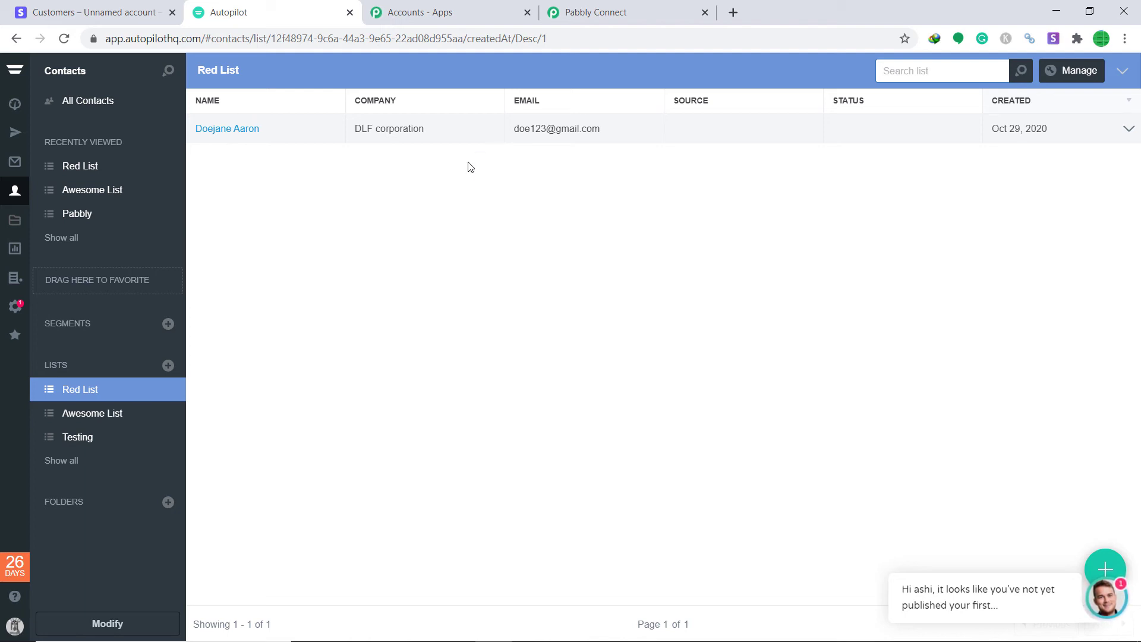
- Collapse the Autopilot action and Stripe trigger steps of the Stripe To Autopilot workflow, then return to Stripe
left_click(598, 11)
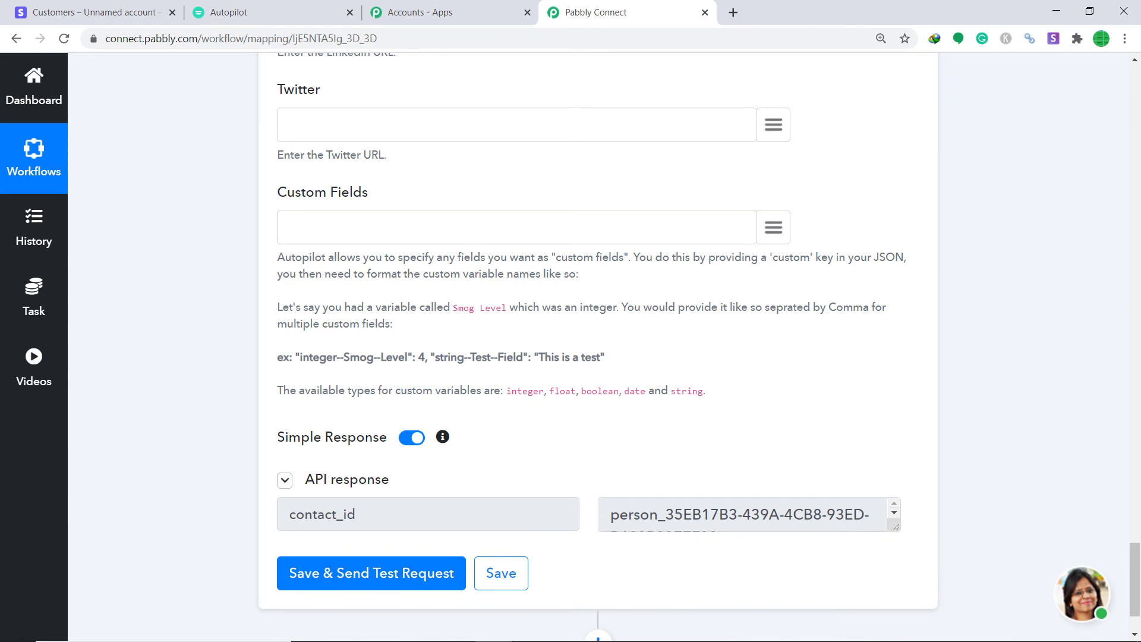
left_click(1138, 306)
scroll(1138, 307, "up", 10)
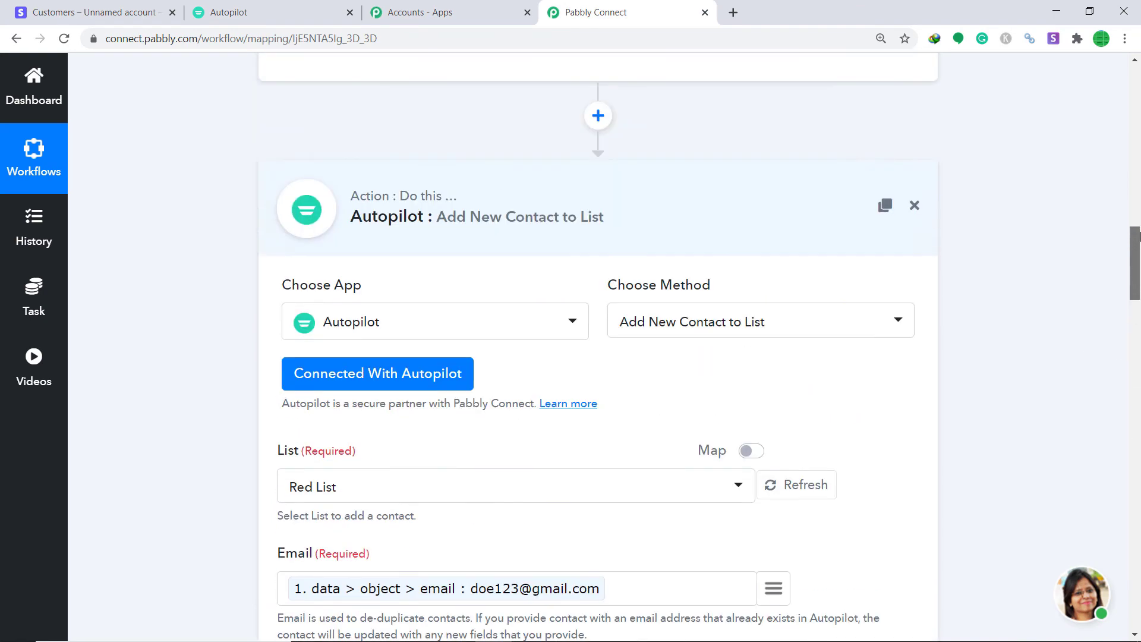
left_click(522, 387)
left_click_drag(1138, 506, 1140, 192)
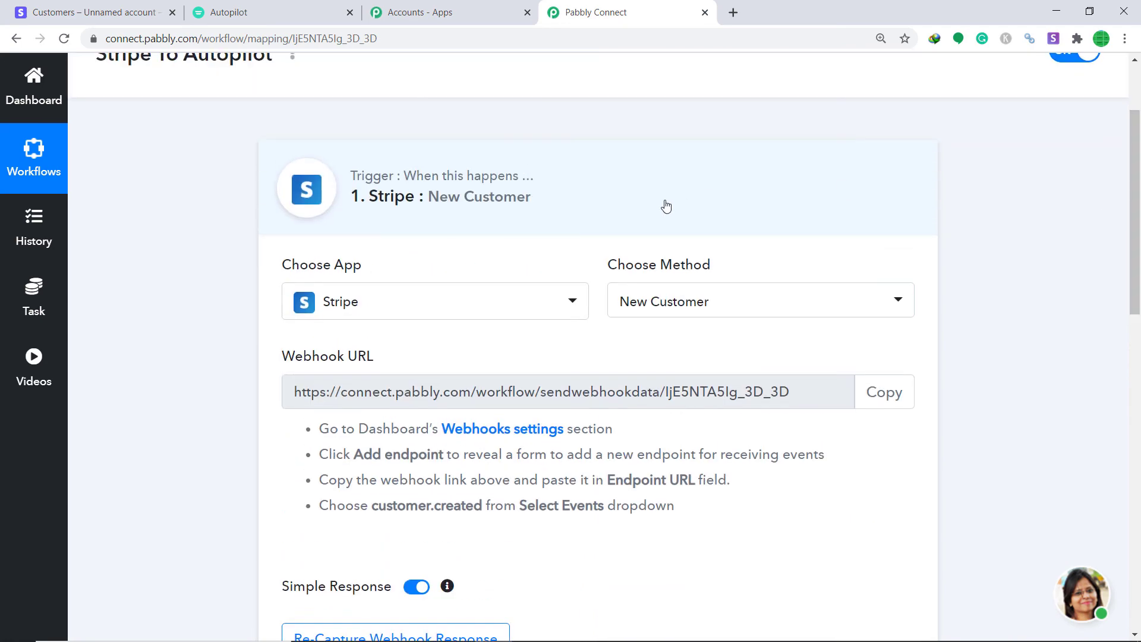
left_click(681, 226)
scroll(1140, 241, "up", 2)
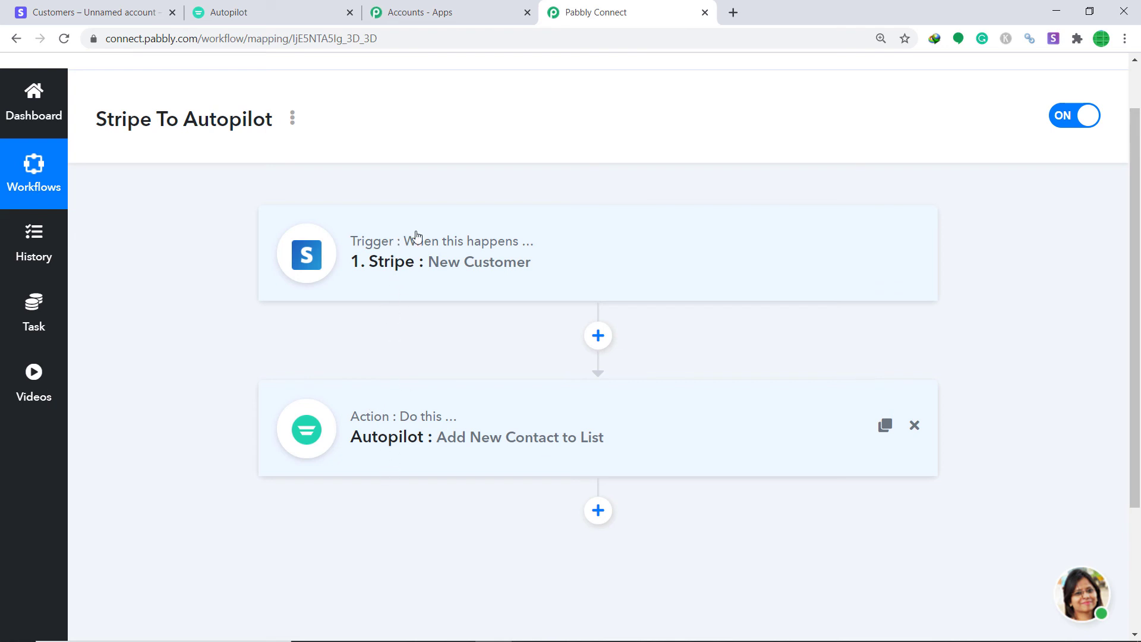
left_click(114, 9)
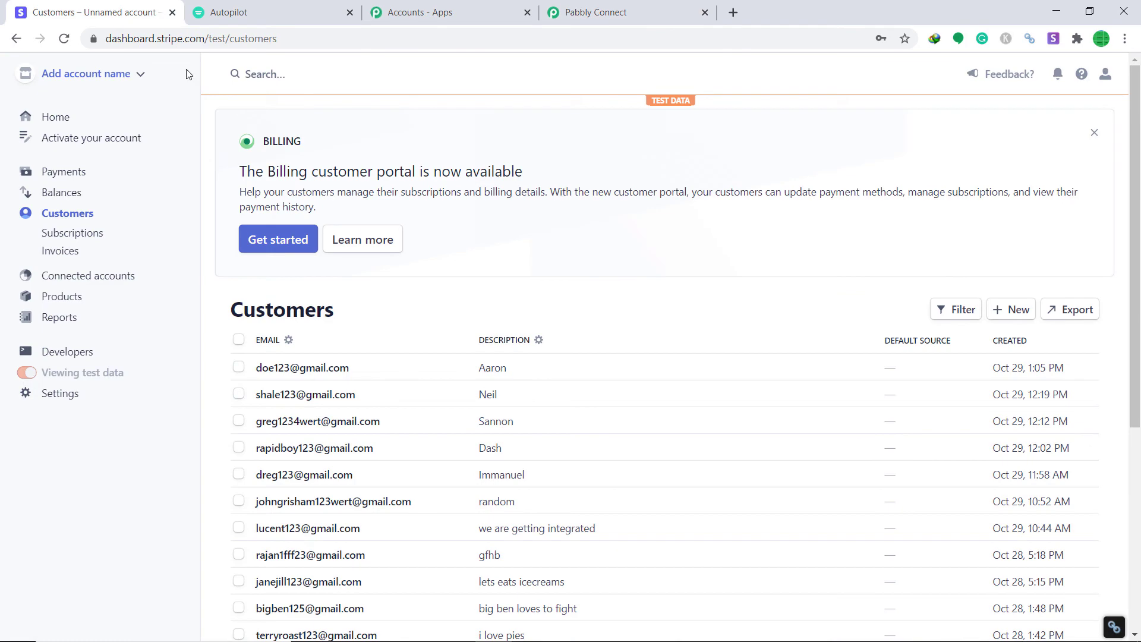
- Start a new Stripe customer, entering the customer's name, account email and a short description
left_click(1009, 306)
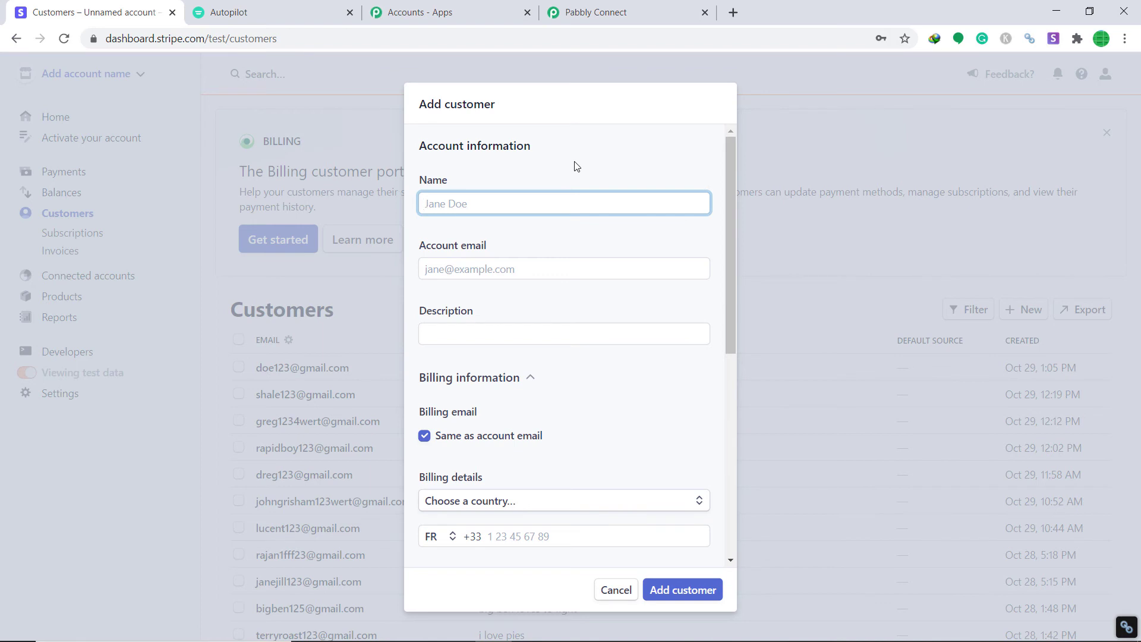
left_click(523, 271)
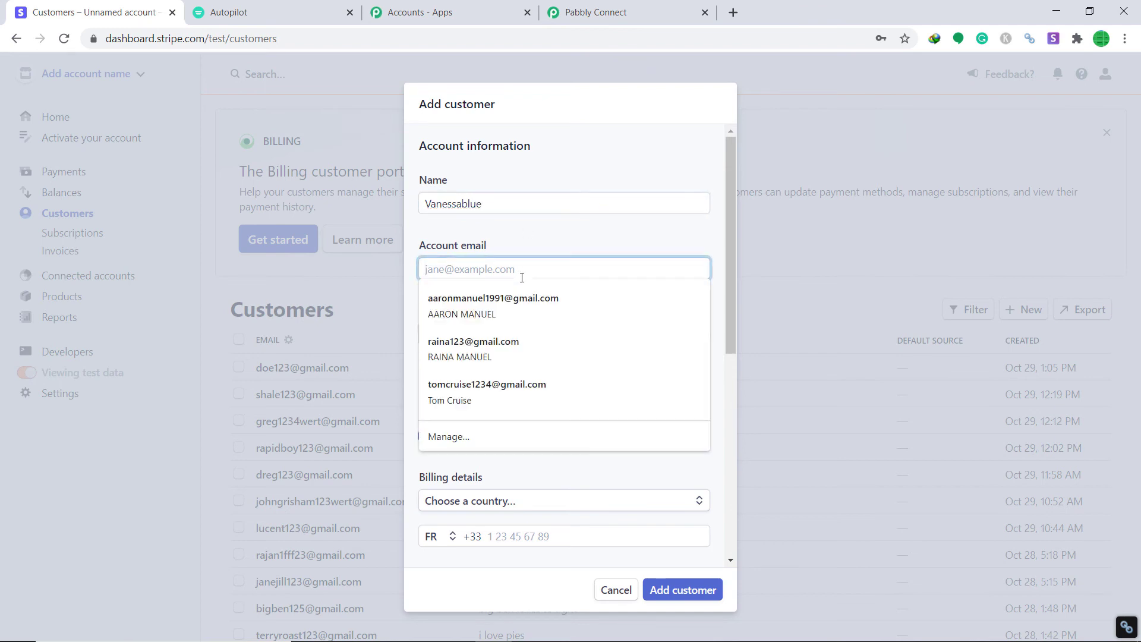
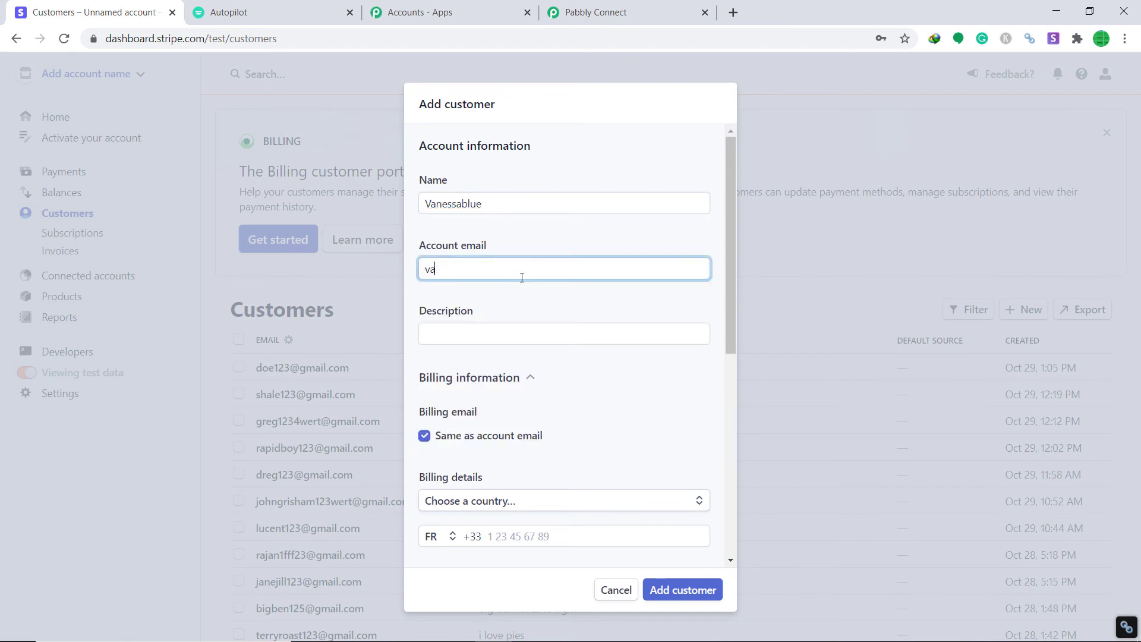
left_click(535, 327)
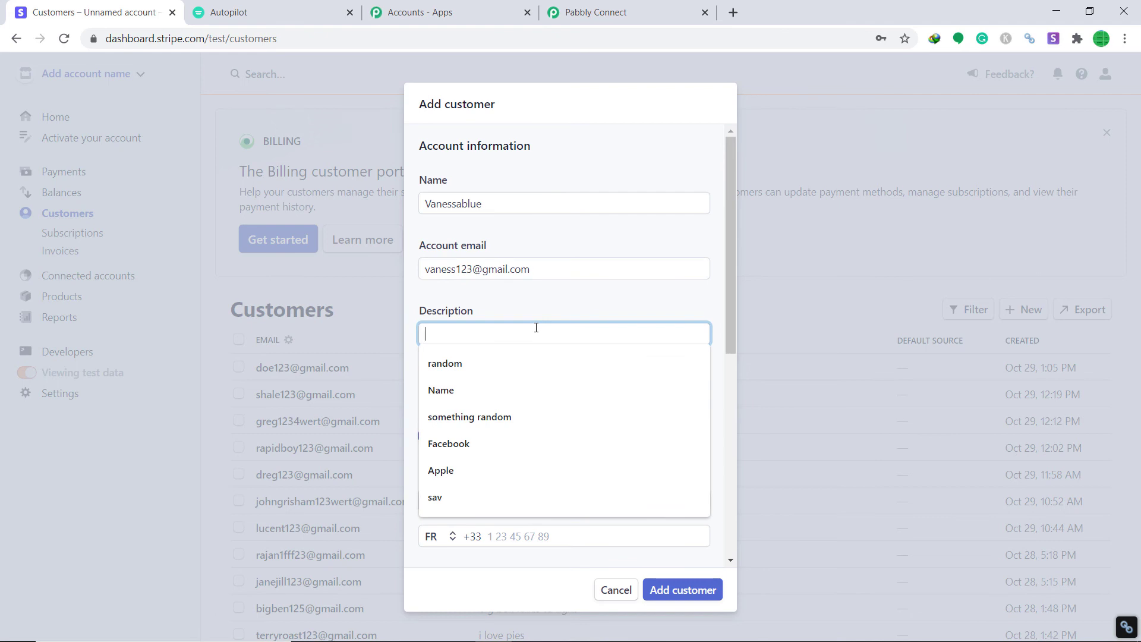
type("Man")
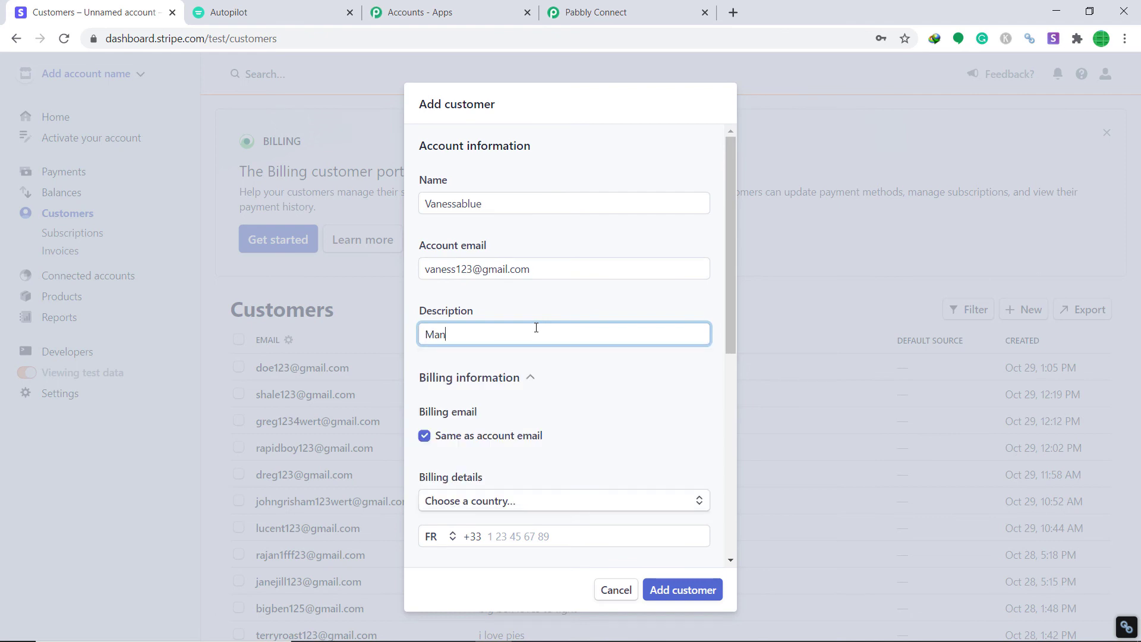
type("uel")
left_click(550, 377)
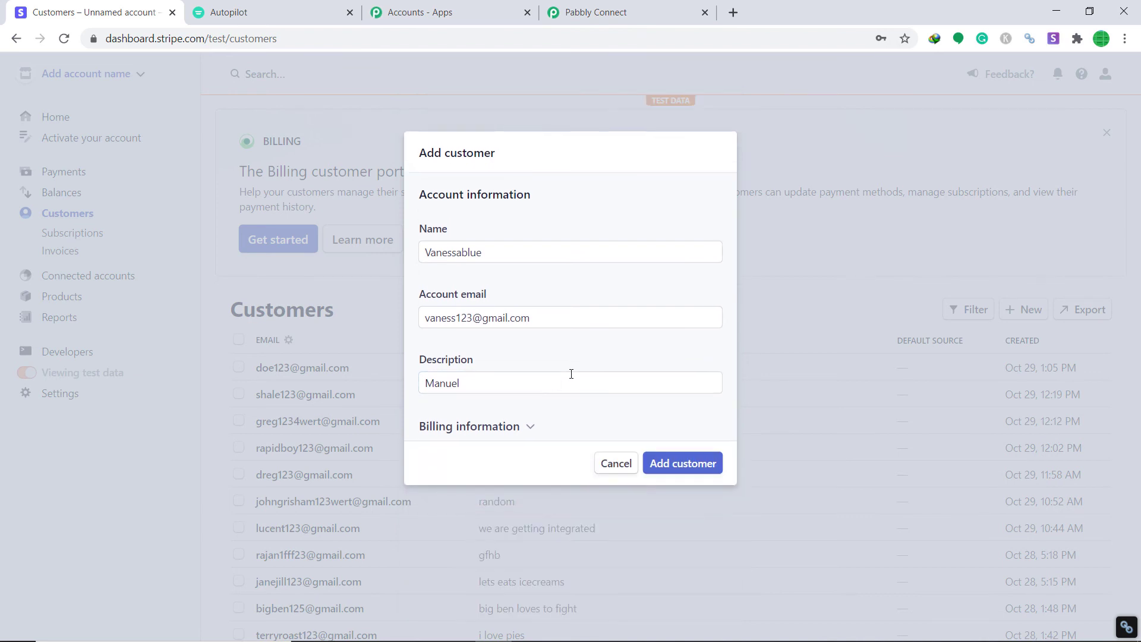
left_click(526, 426)
- Set the billing country to India and enter the first address line
scroll(566, 385, "down", 3)
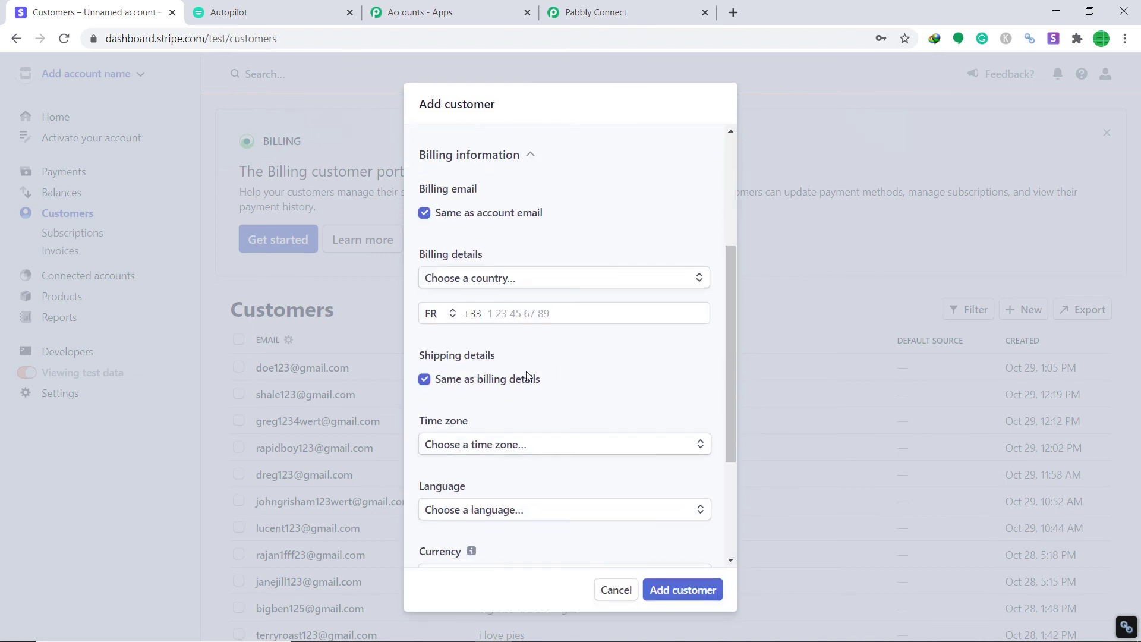
left_click(515, 280)
type("India")
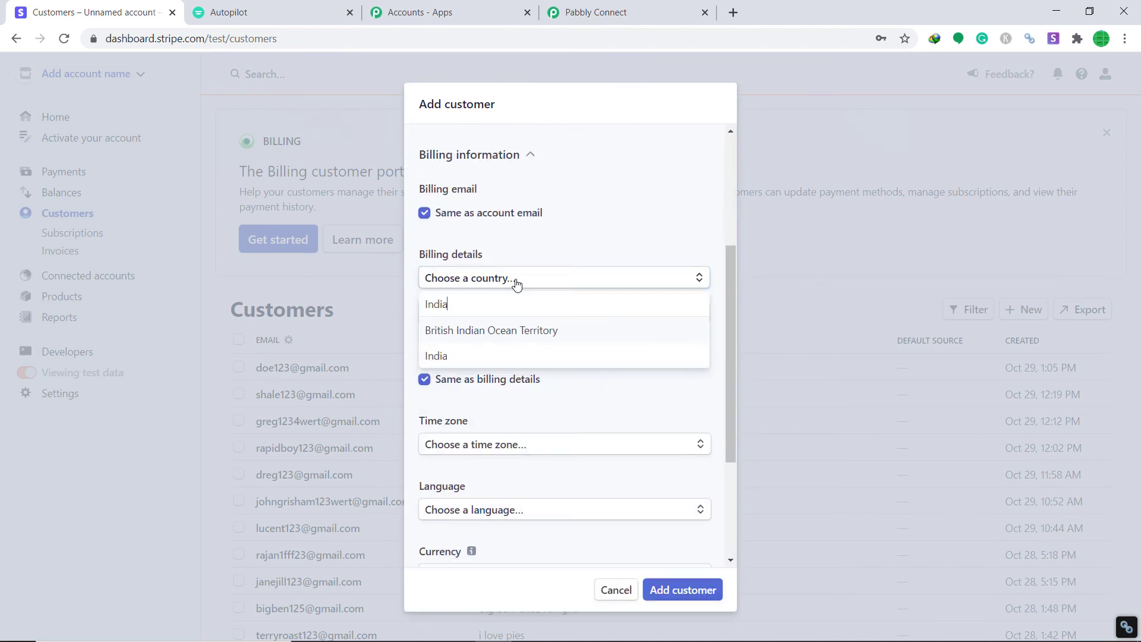
left_click(494, 355)
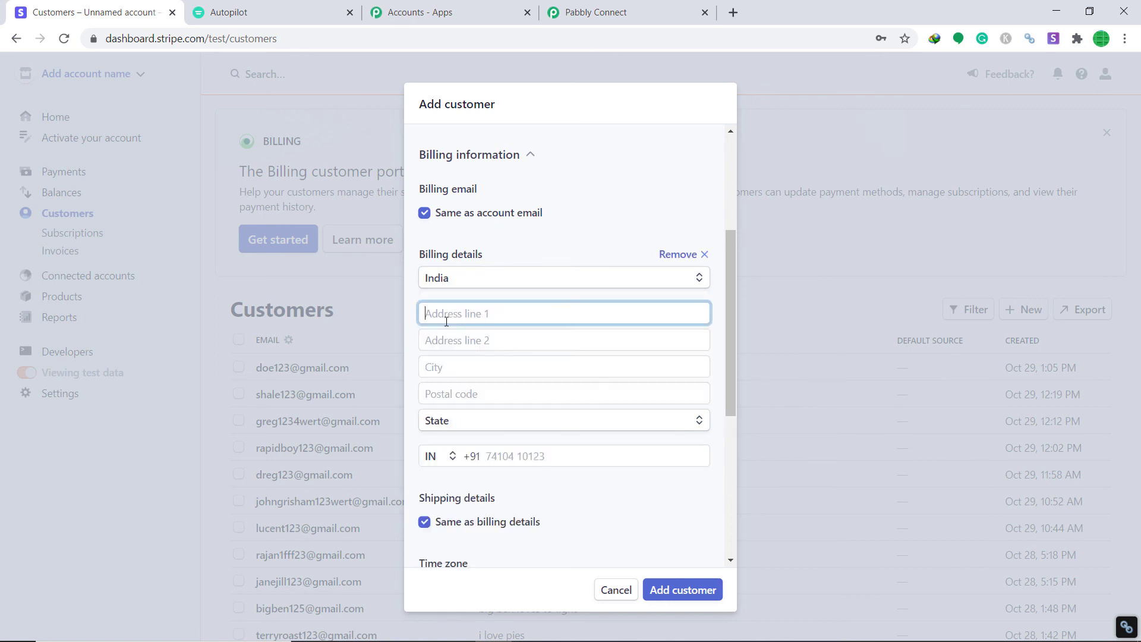
type("SDF company")
- Fill in the second address line, city and postal code of the billing address
left_click(453, 335)
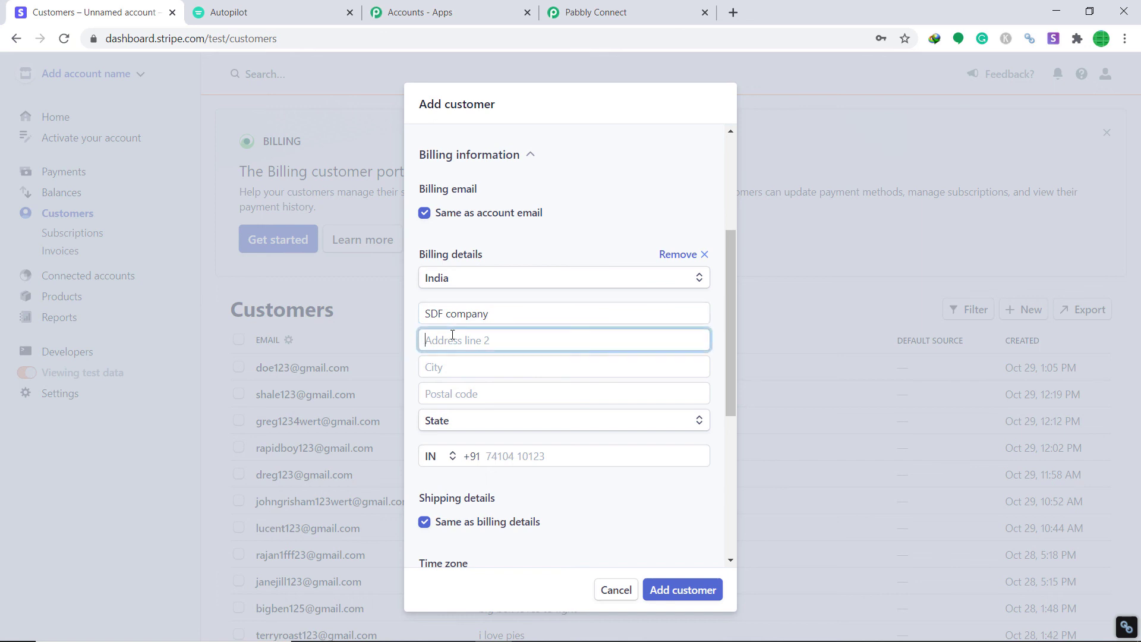
type("E")
key("BackSpace")
type("Pa")
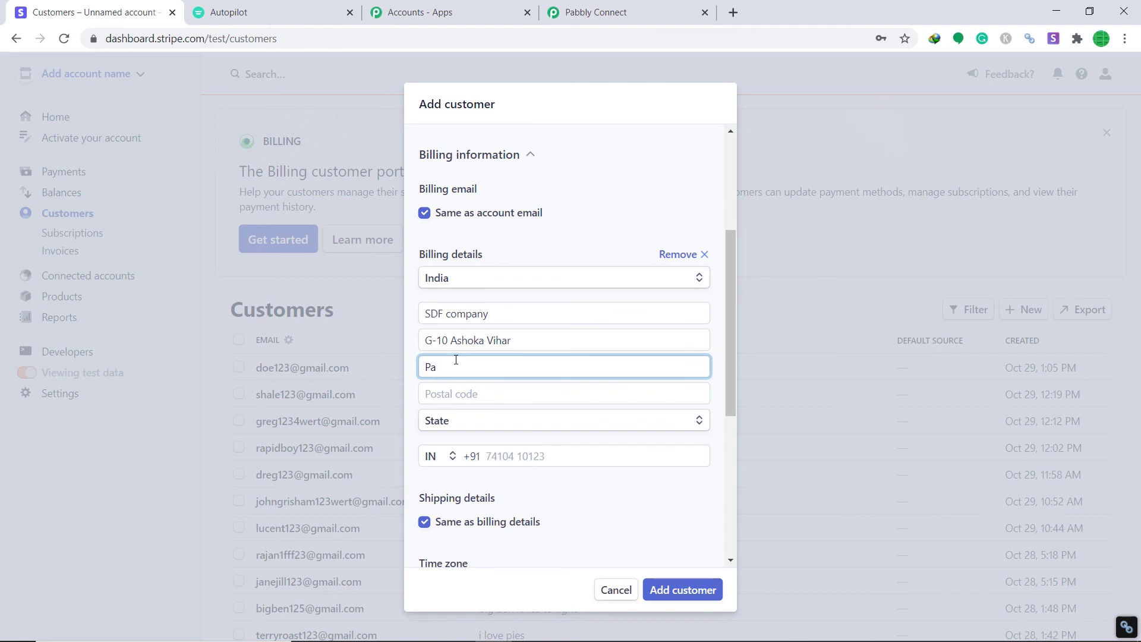
key("BackSpace")
key("BackSpace")
type("Bhopal")
left_click(478, 402)
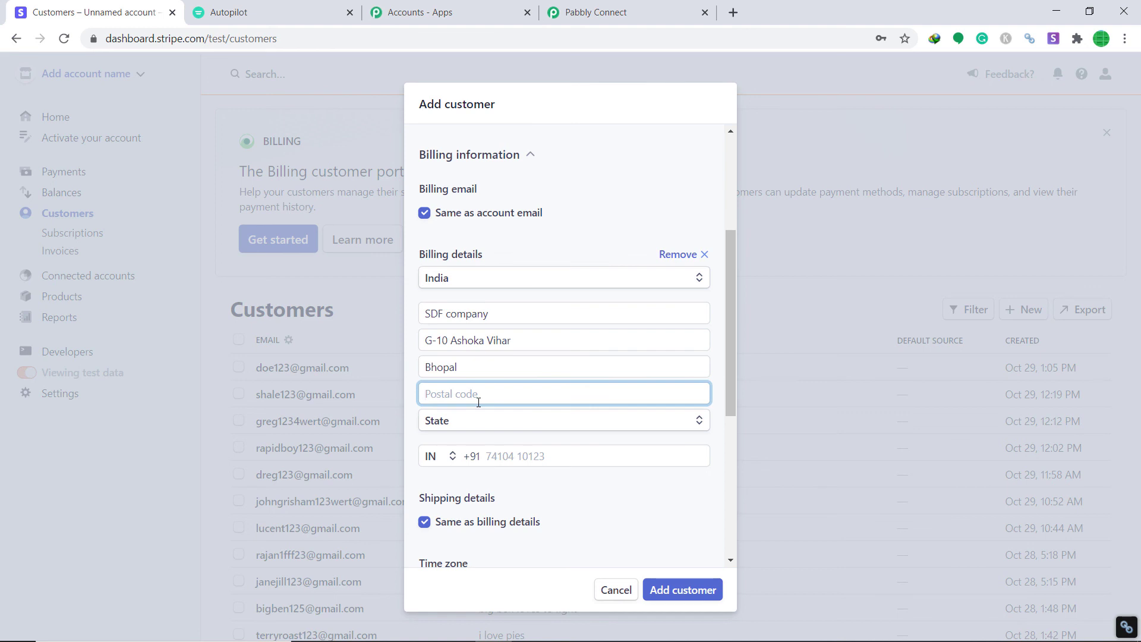
type("462023")
- Choose Madhya Pradesh as the state and enter the customer's phone number
left_click(489, 420)
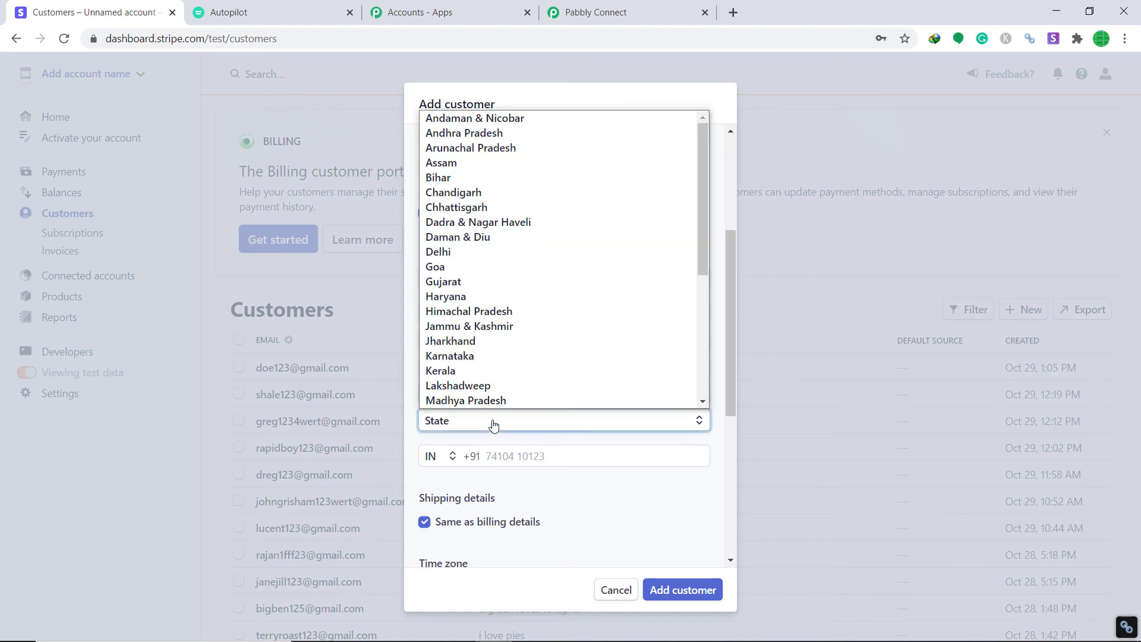
scroll(500, 400, "down", 1)
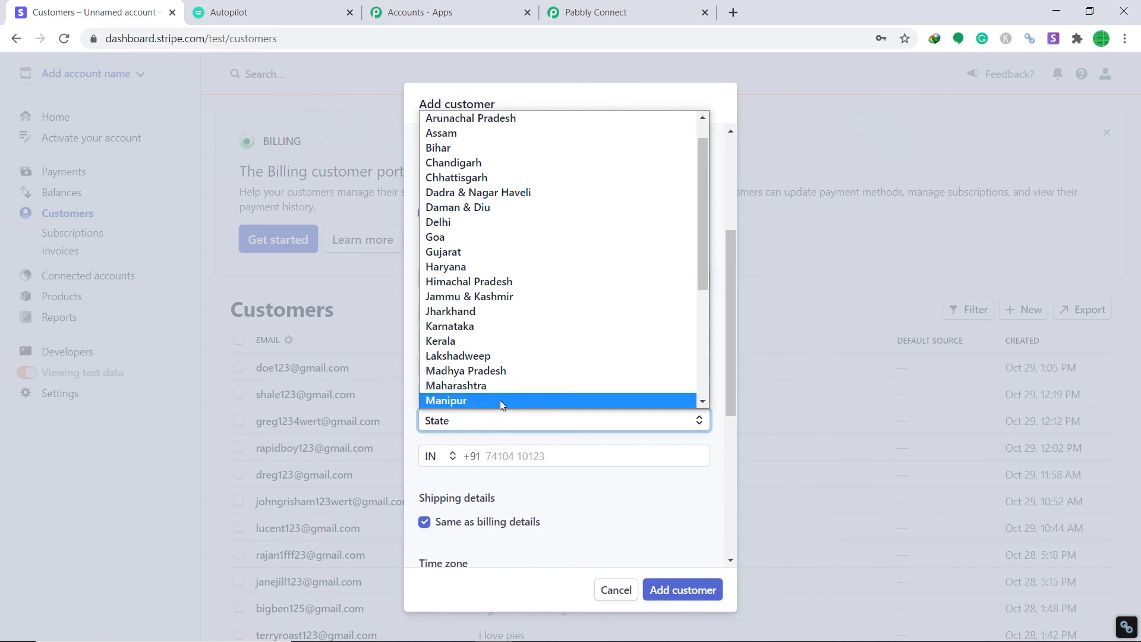
left_click(513, 371)
scroll(520, 368, "down", 1)
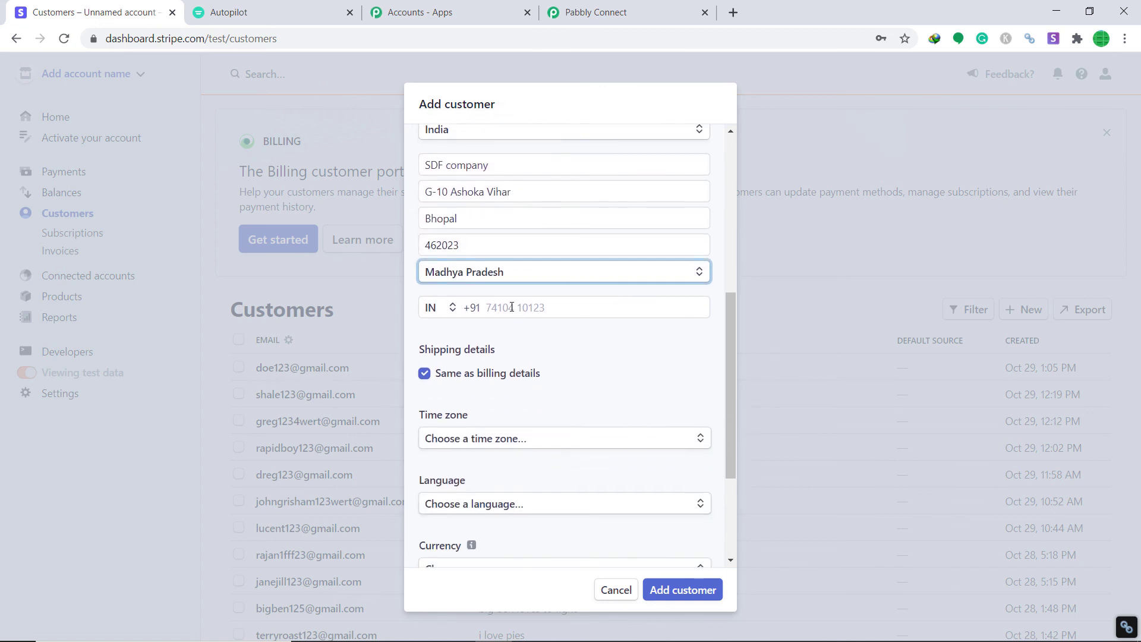
left_click(512, 307)
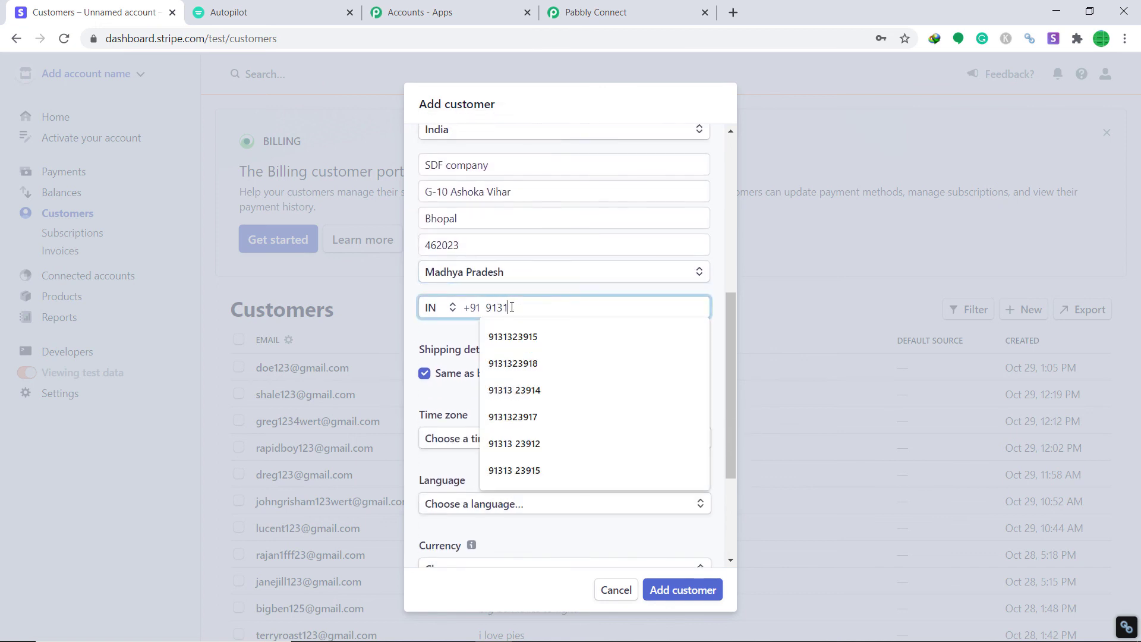
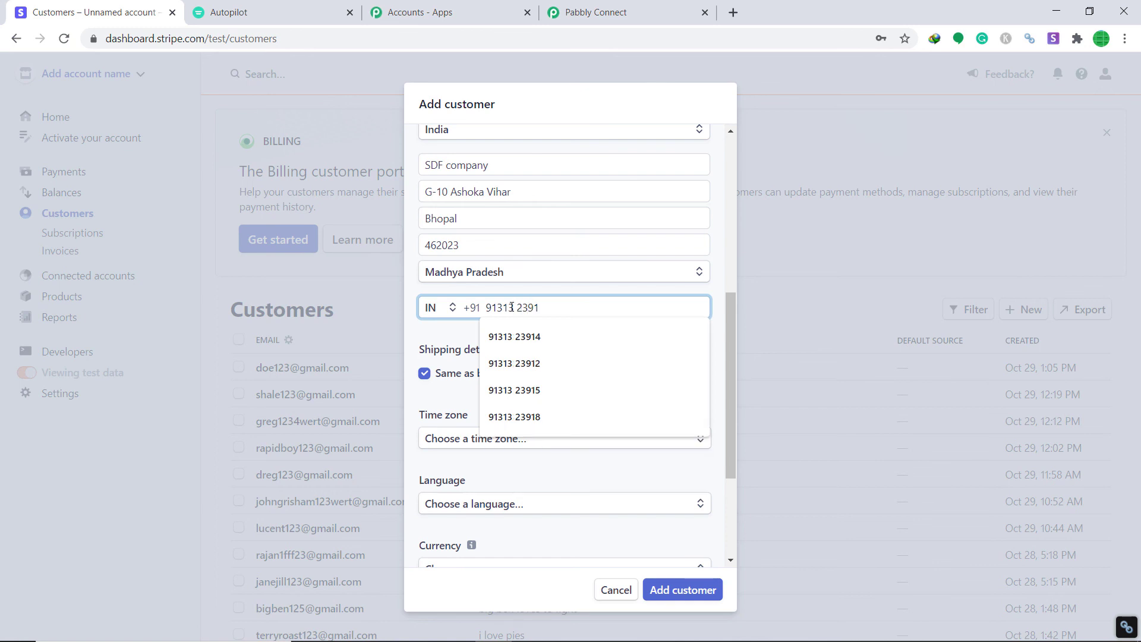
- Set the customer language to English and the currency to CHF - Swiss Franc
scroll(507, 353, "down", 3)
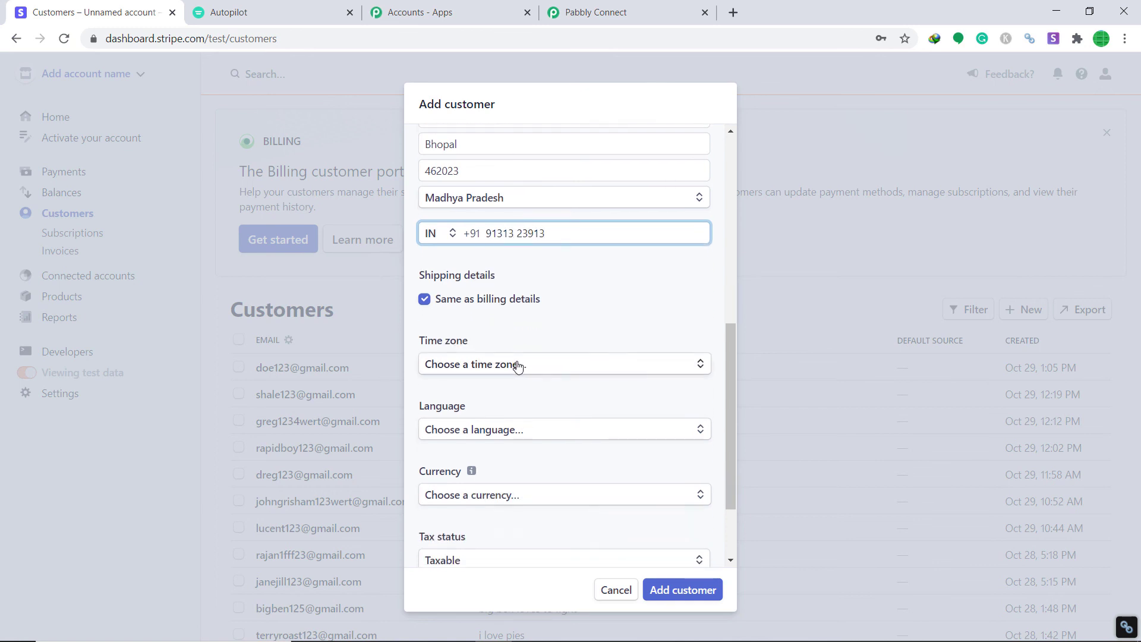
scroll(512, 410, "down", 2)
left_click(546, 356)
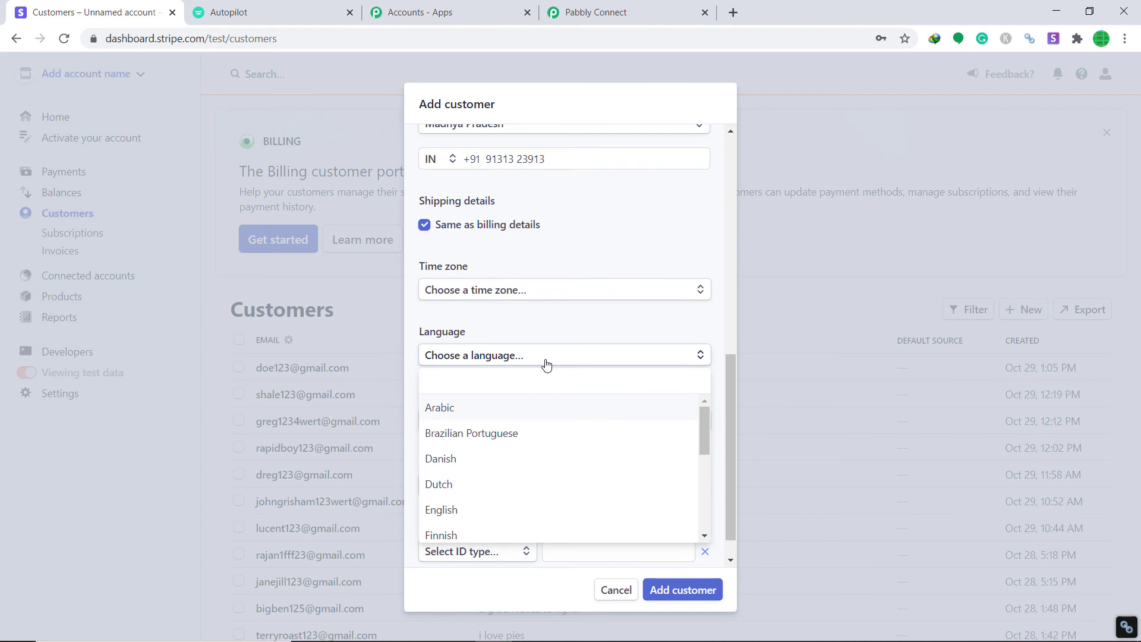
type("French")
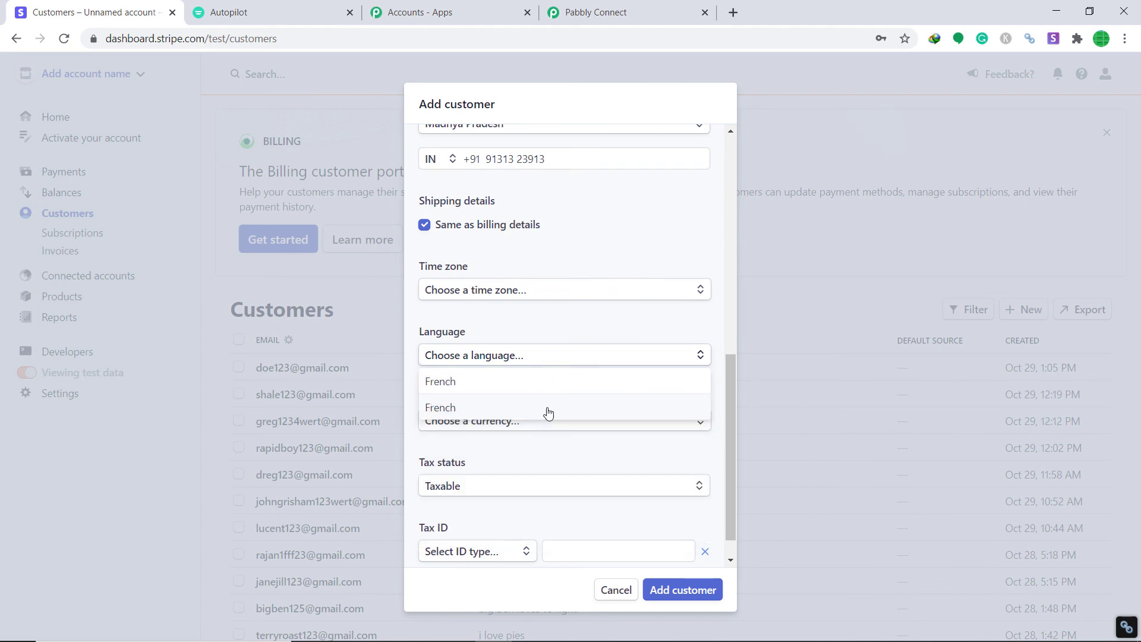
left_click(547, 410)
left_click(561, 357)
key("BackSpace")
key("BackSpace")
key("BackSpace")
key("BackSpace")
key("BackSpace")
type("English")
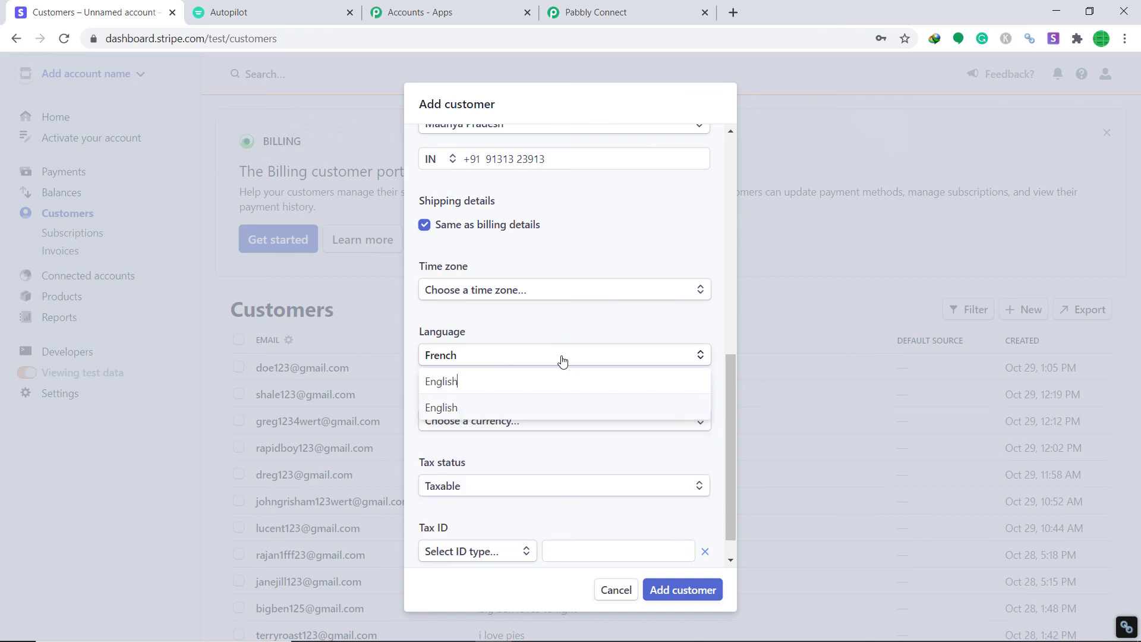
left_click(518, 409)
left_click(518, 414)
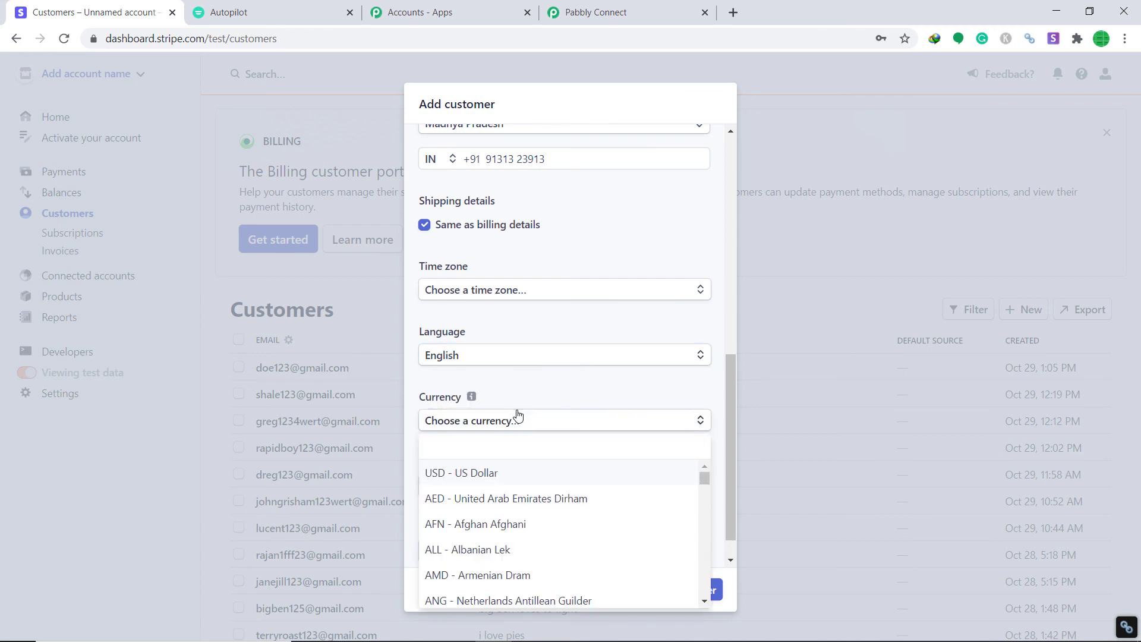
type("Sw")
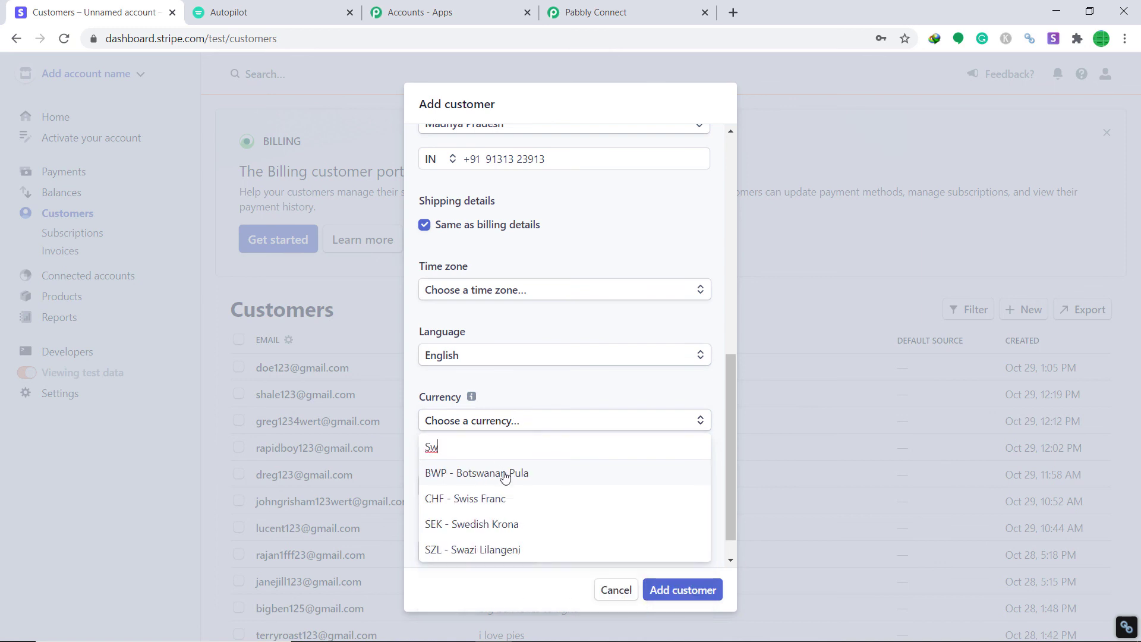
left_click(507, 500)
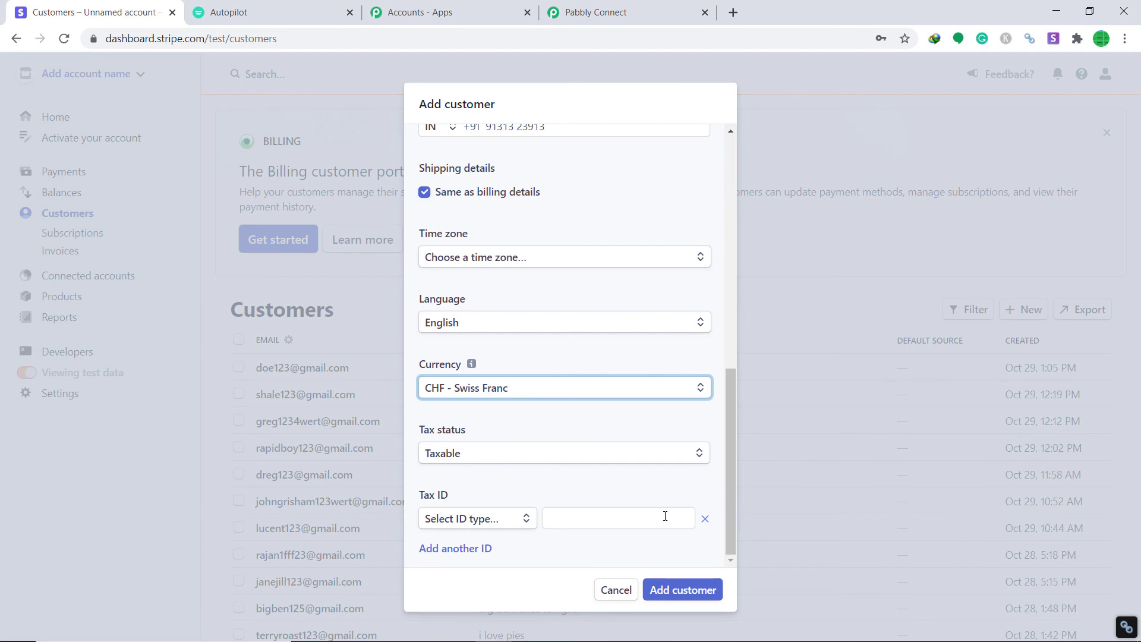
- Create the new Stripe customer, then reload the Autopilot Red List to check for it
left_click(682, 595)
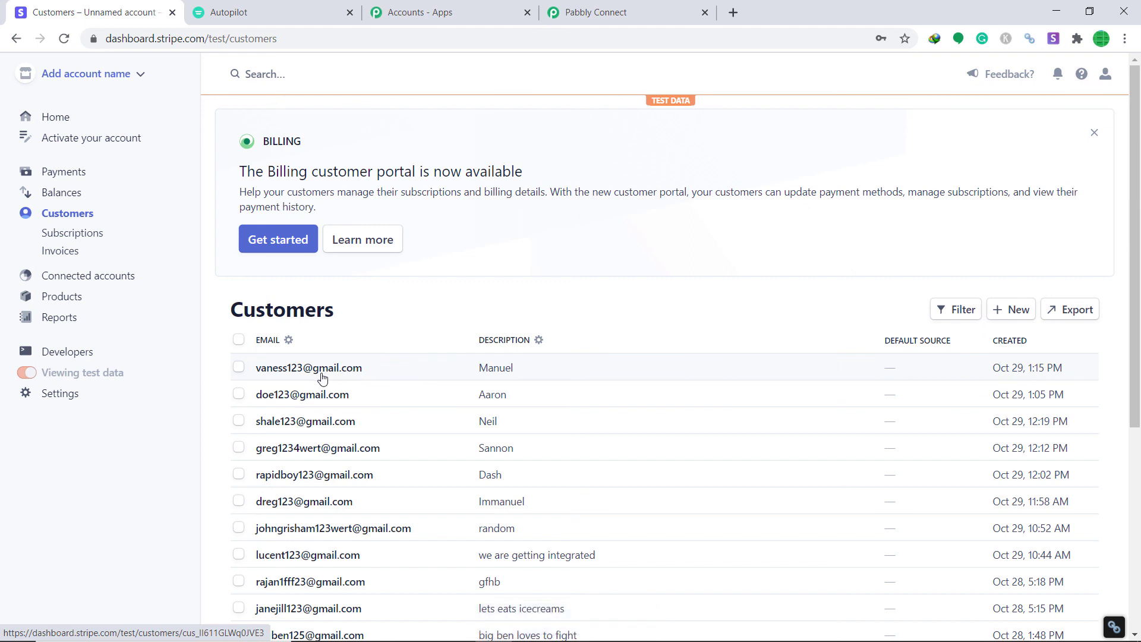
left_click(307, 8)
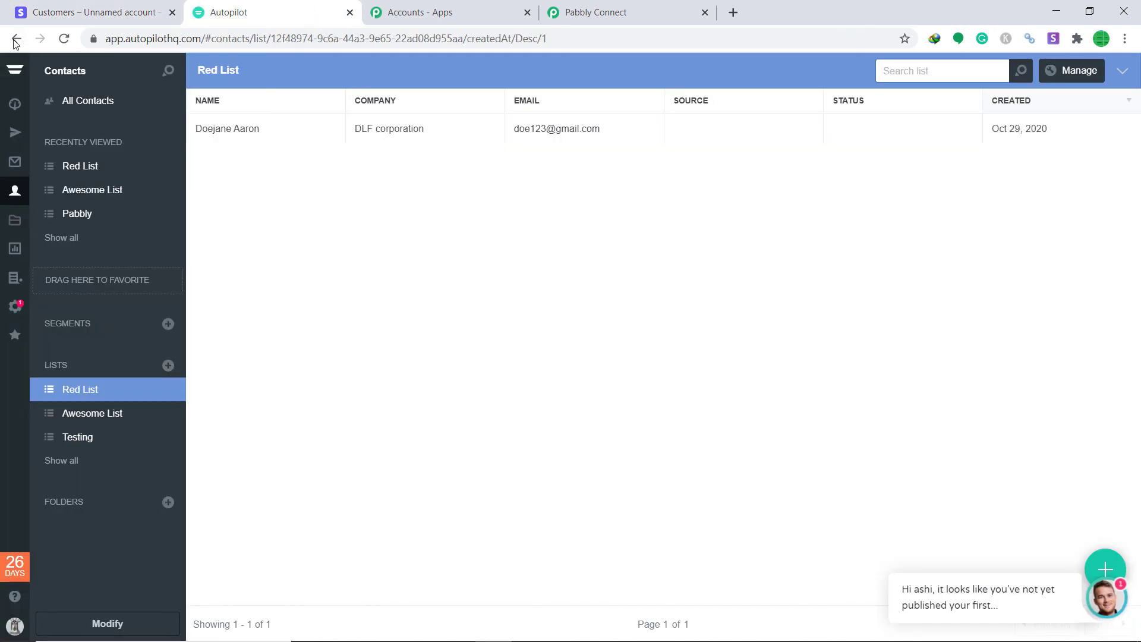
left_click(66, 39)
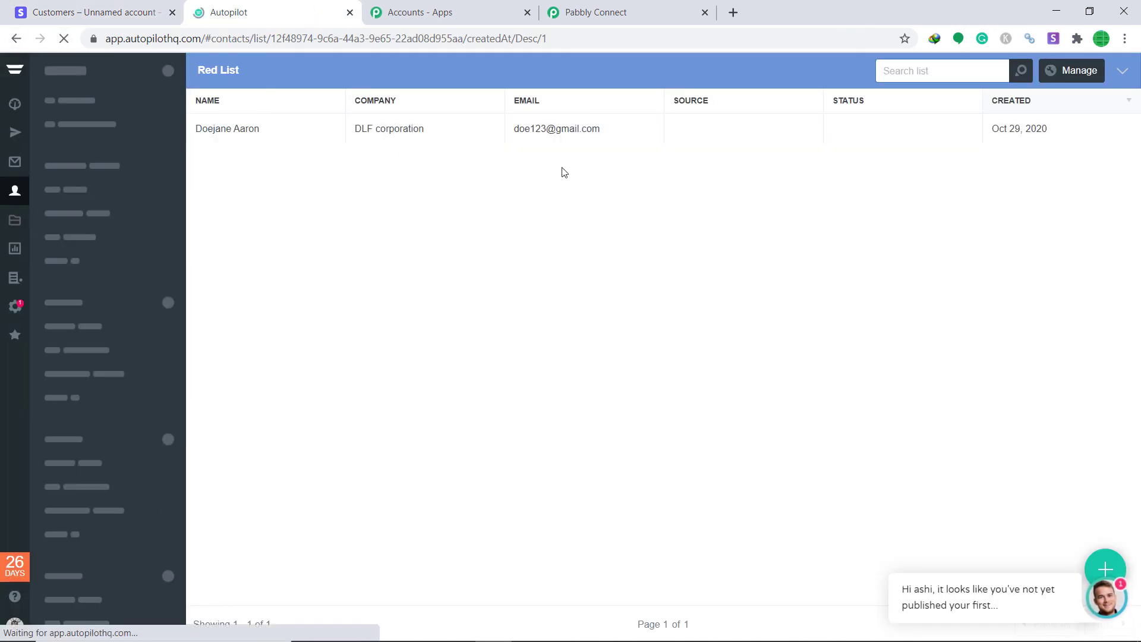